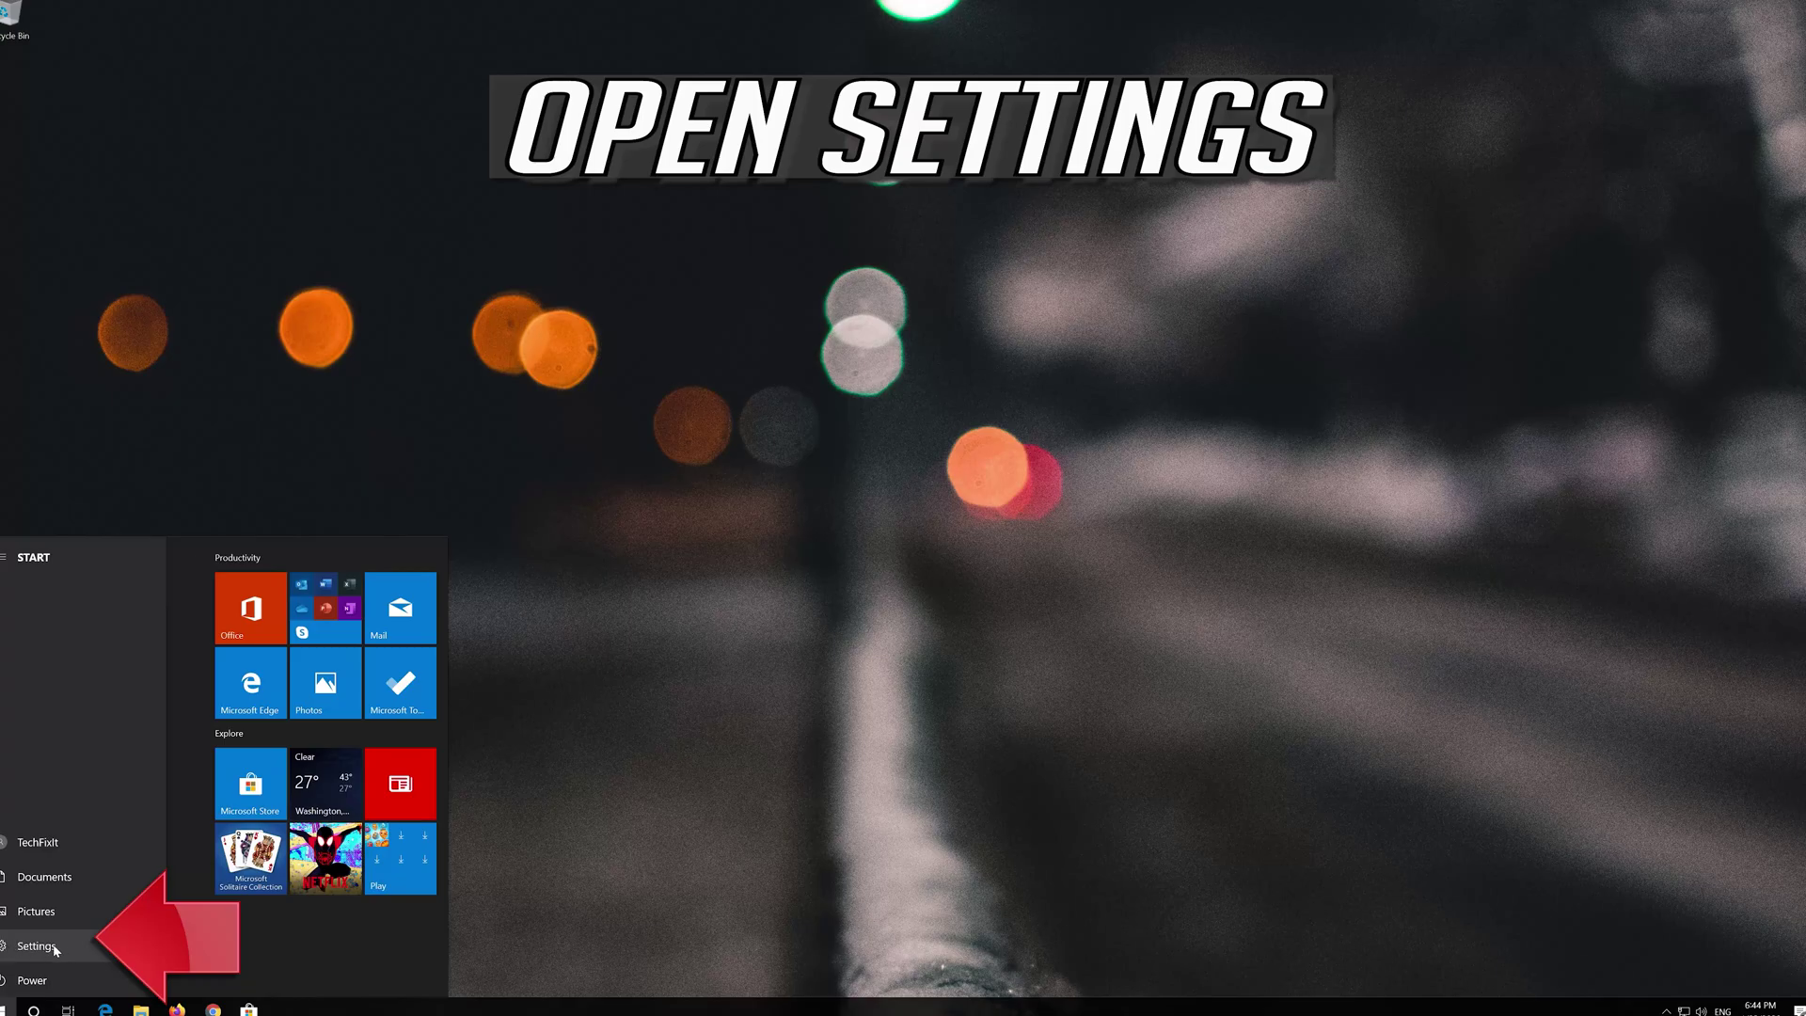
Open Windows Settings to Update & Security, showing Windows Update is up to date.
click(37, 946)
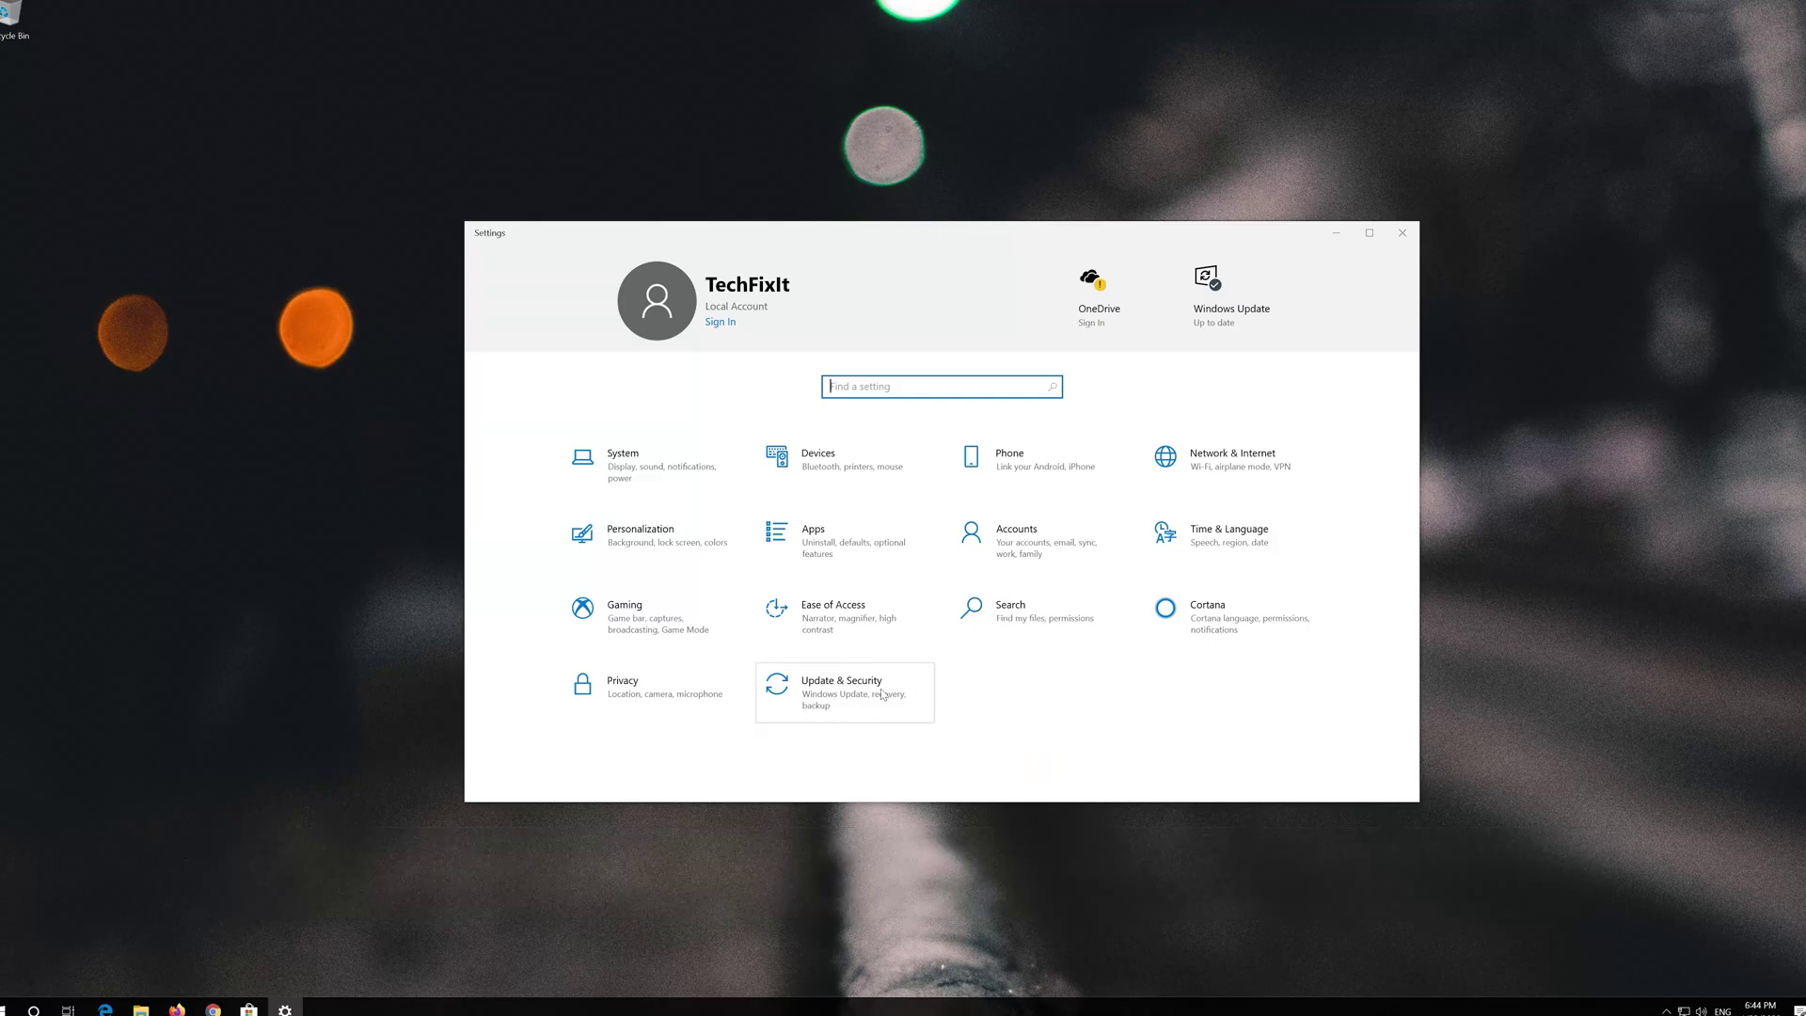
click(882, 695)
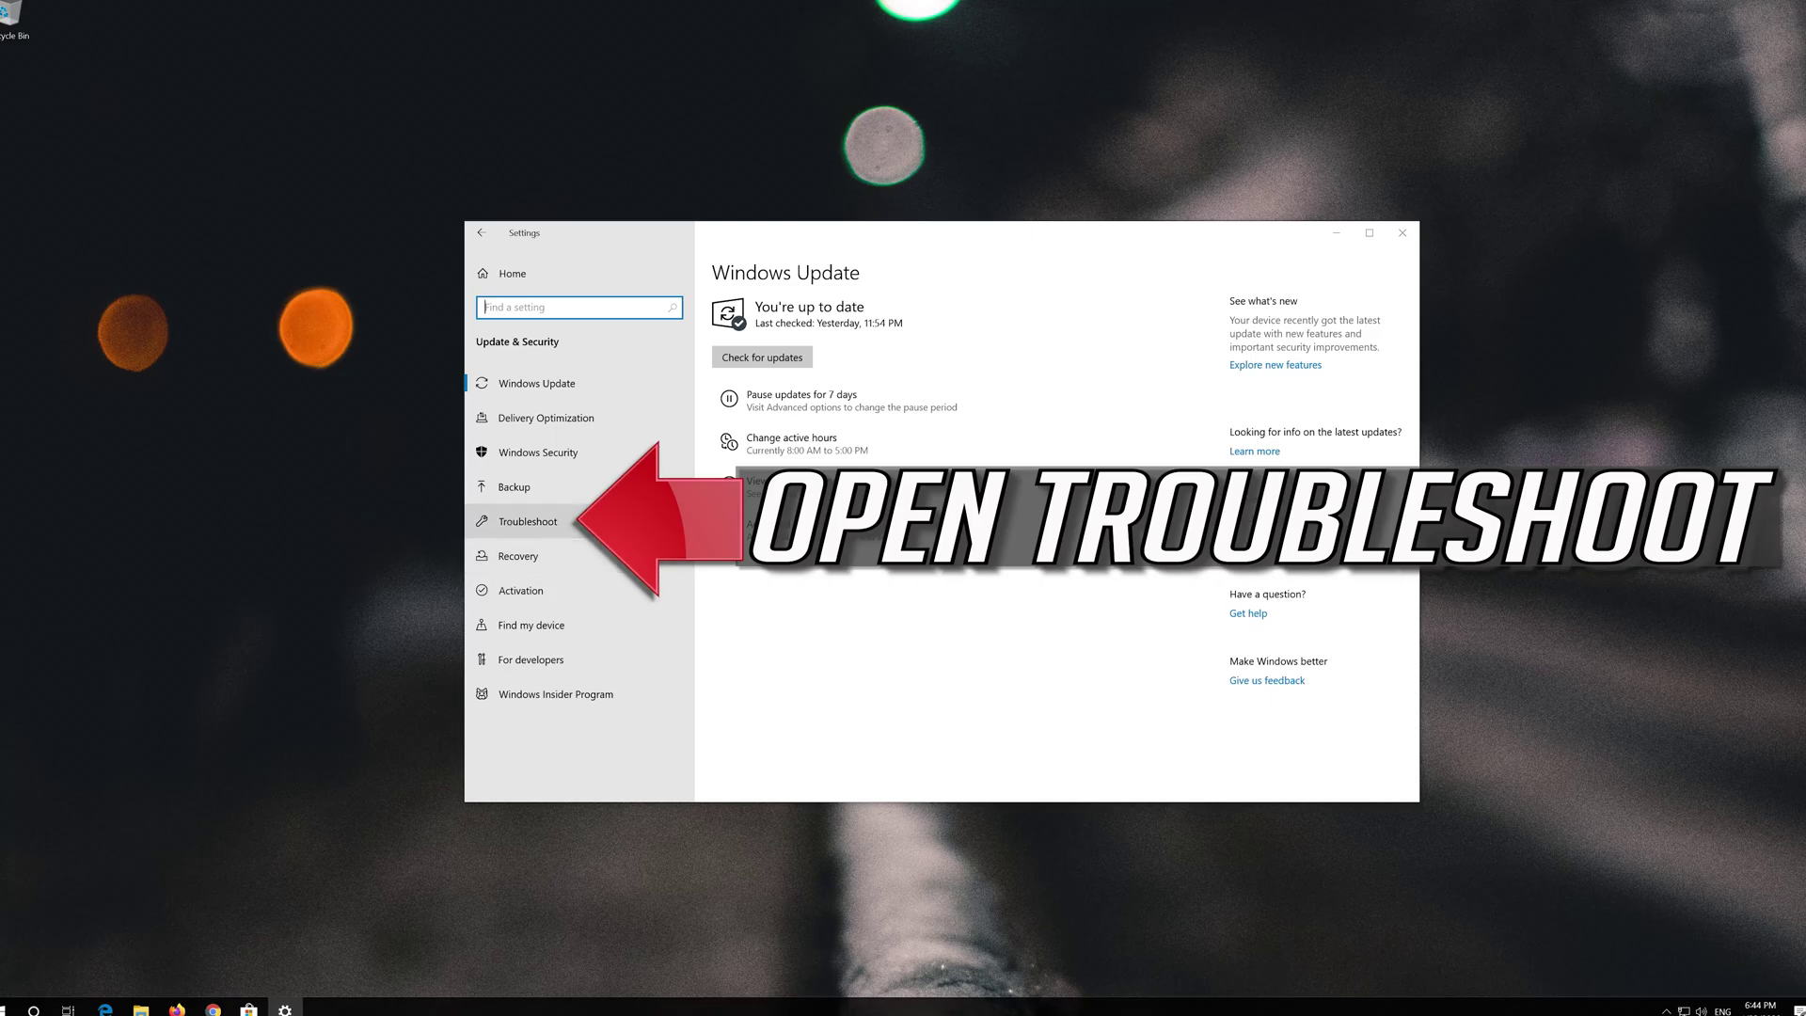
Run the Windows Update troubleshooter, then launch a blank Notepad from Start search.
click(554, 523)
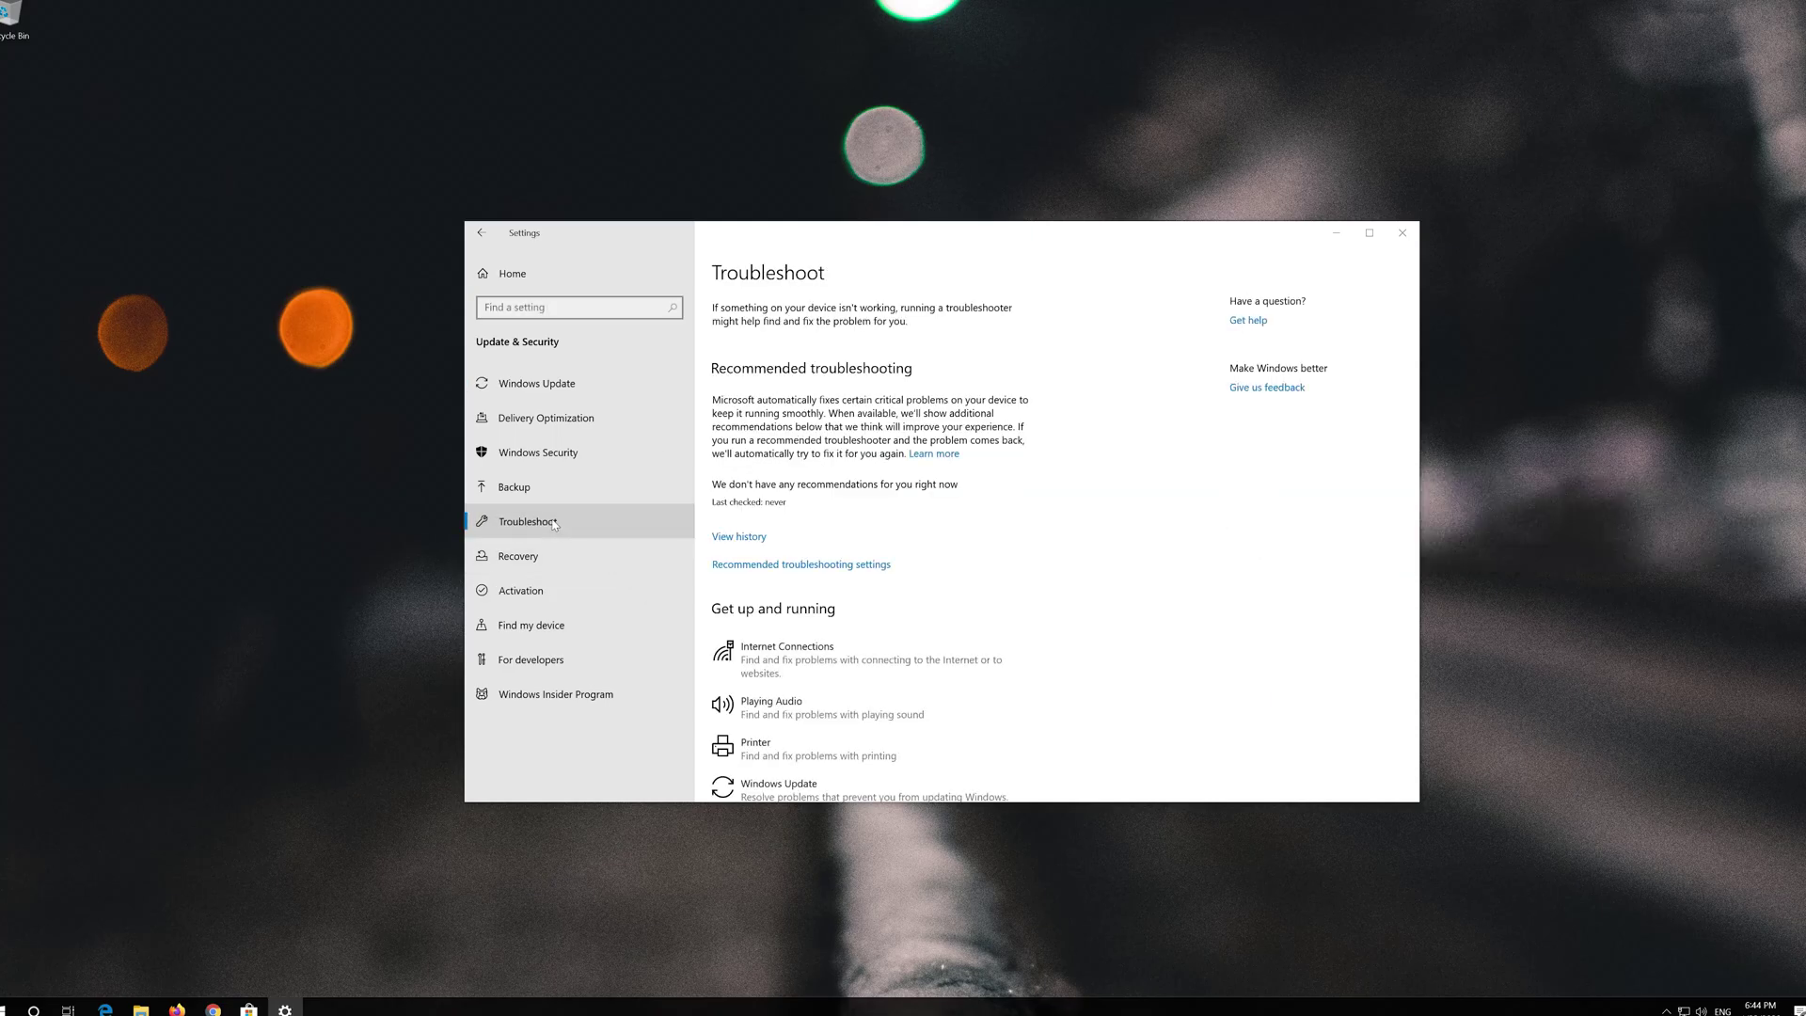
scroll(856, 574, down, 3)
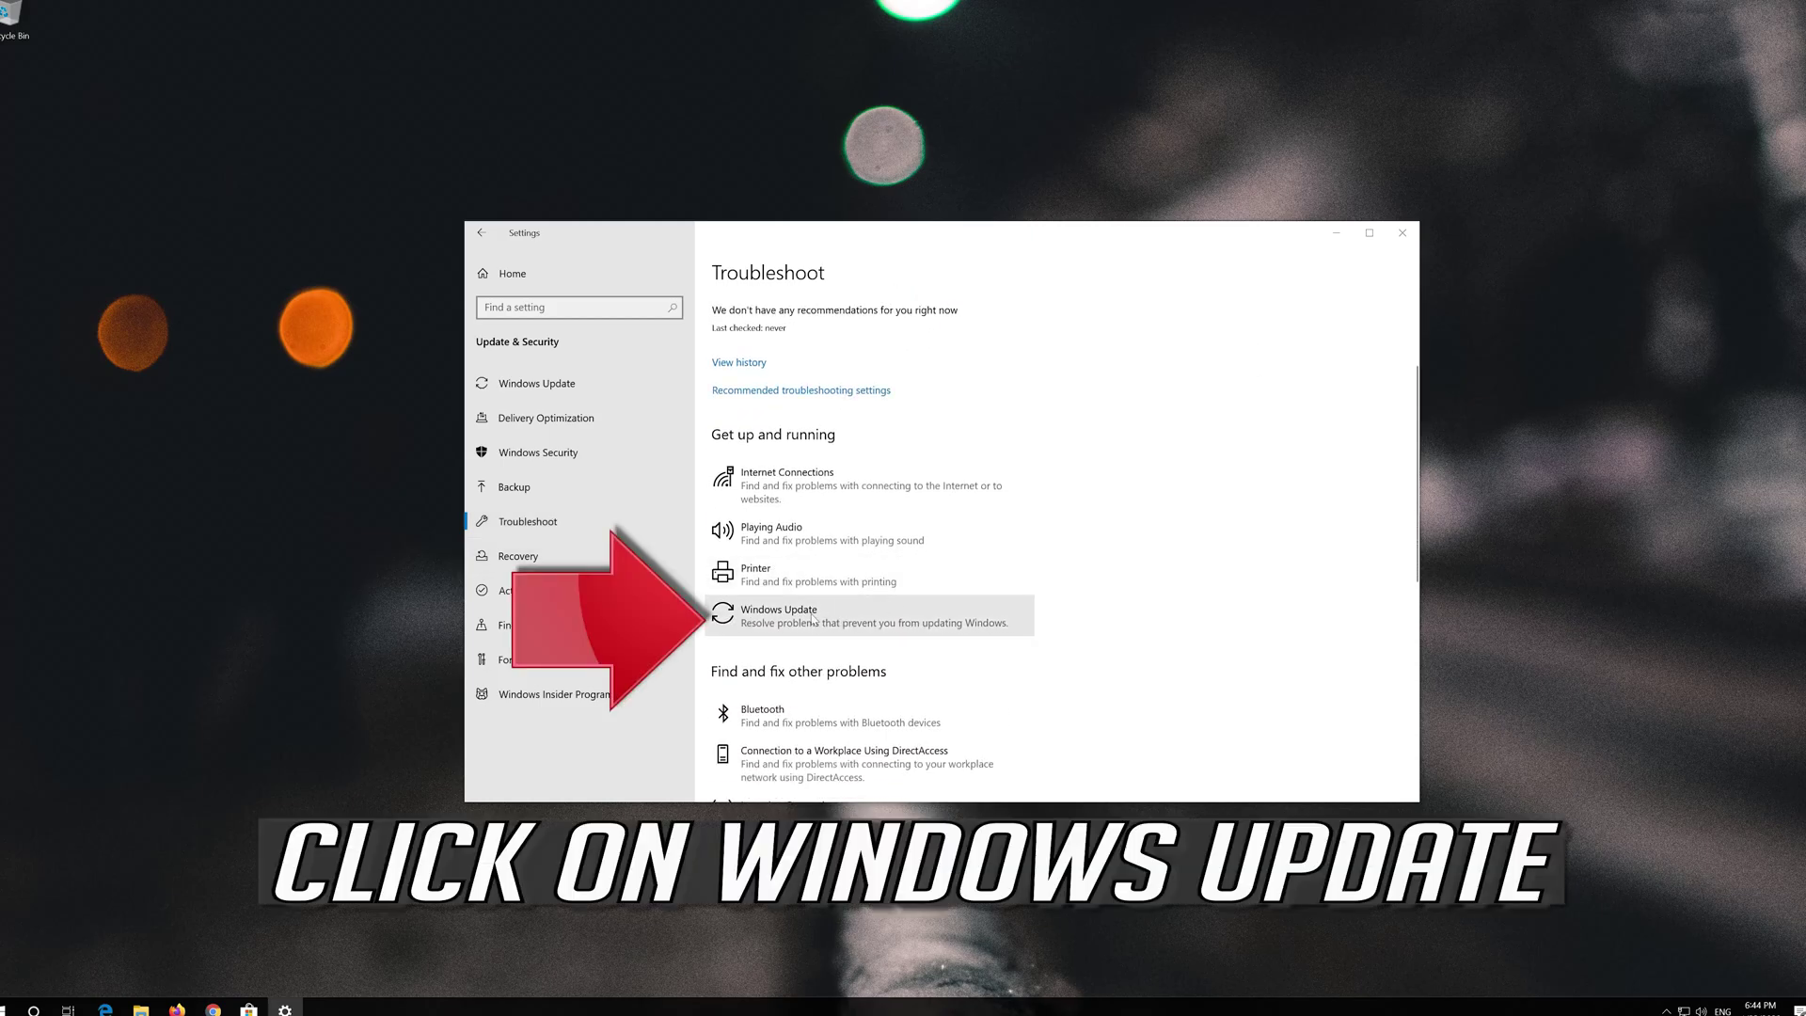
click(792, 623)
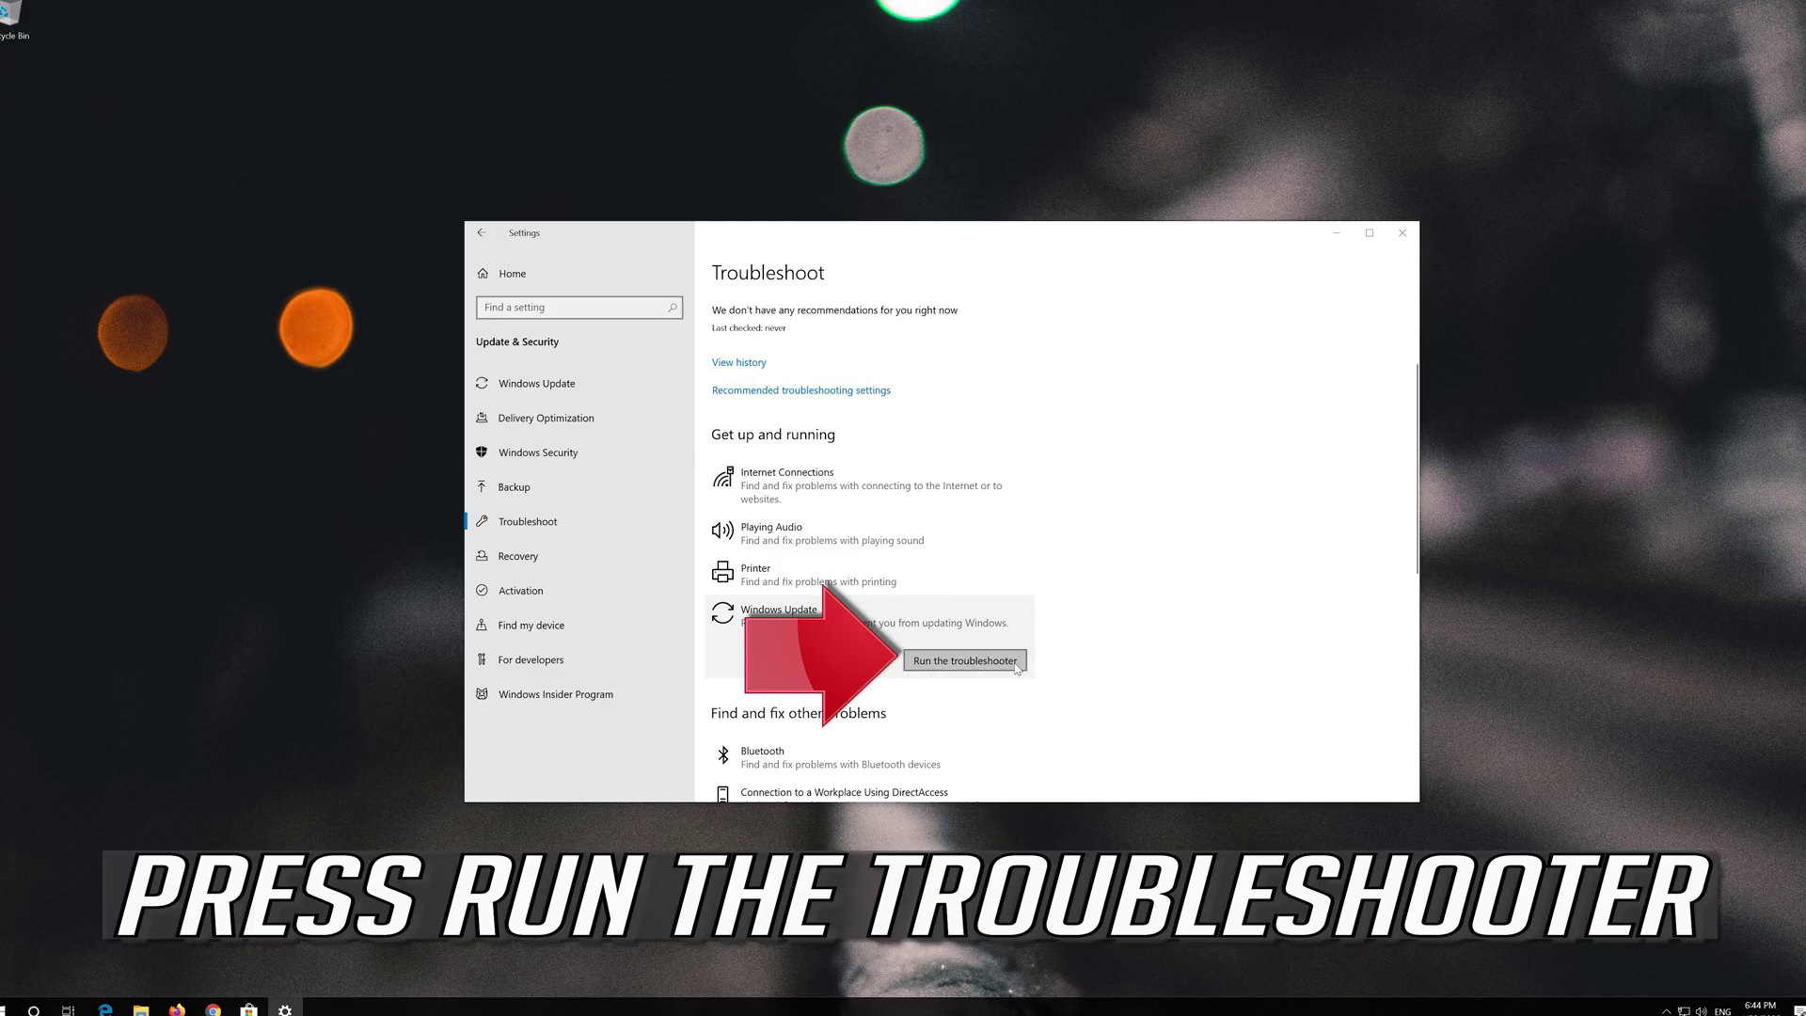
click(942, 668)
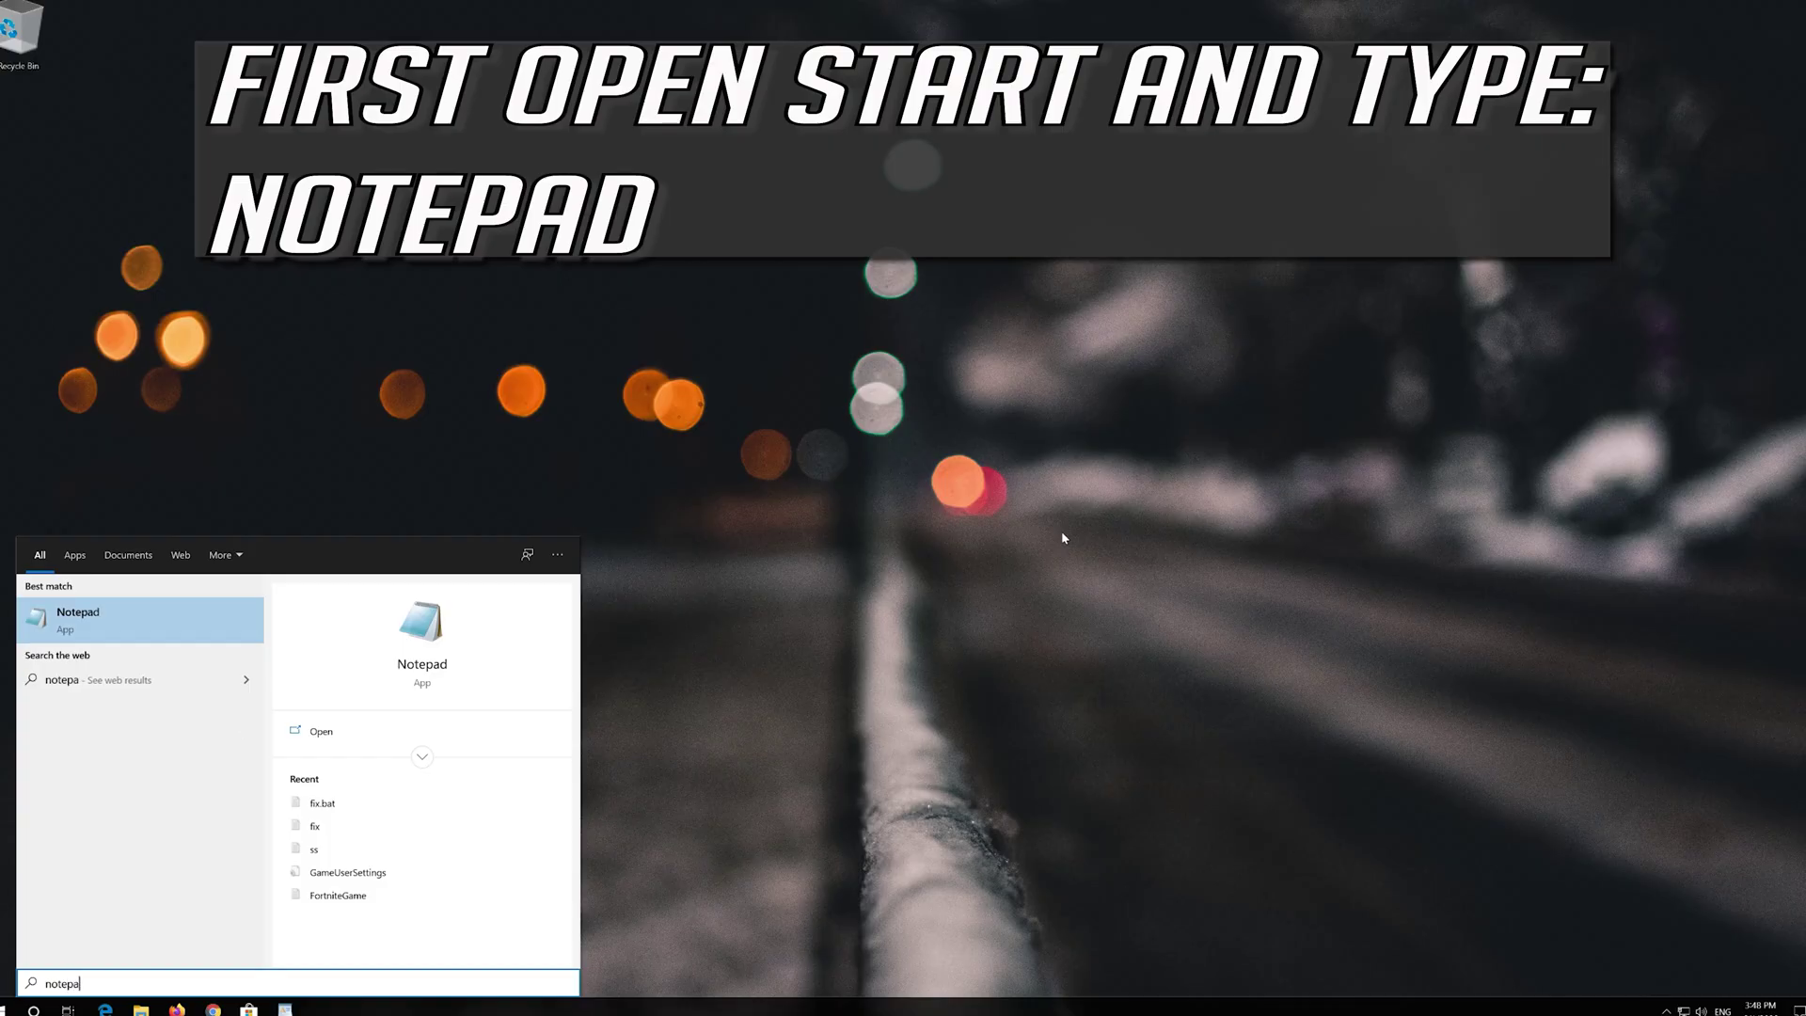
text(d)
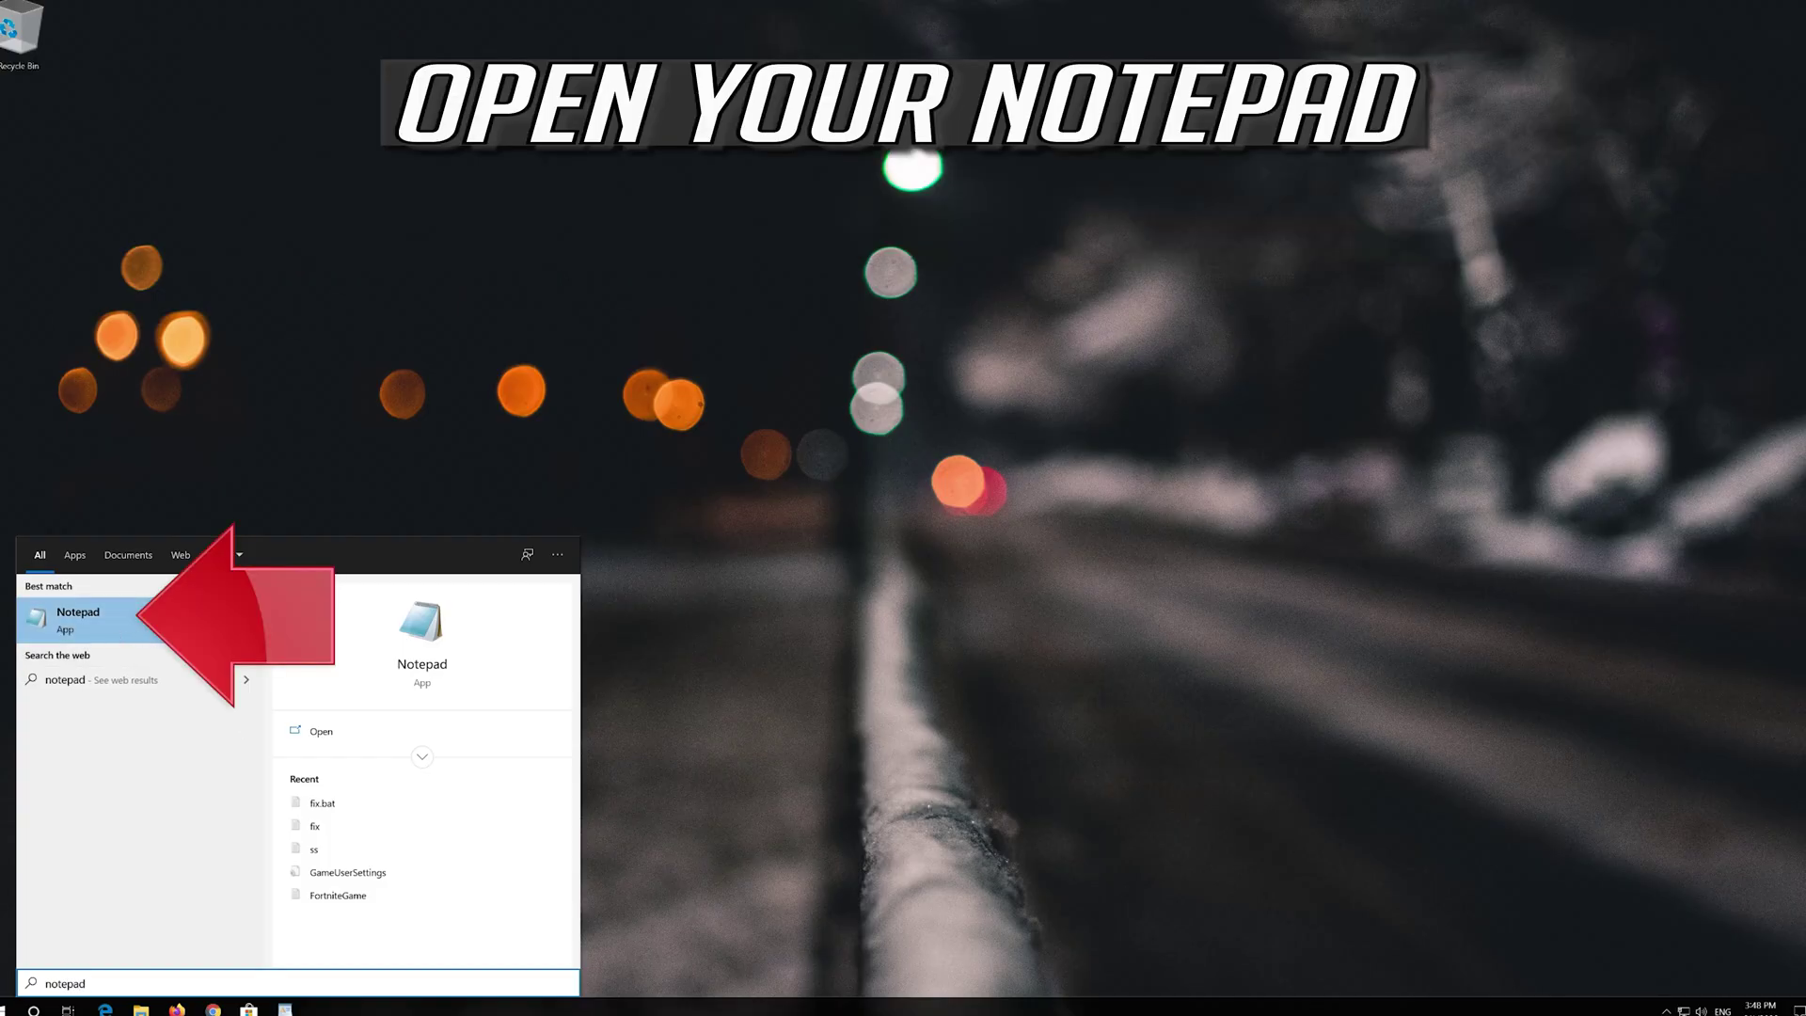
click(165, 616)
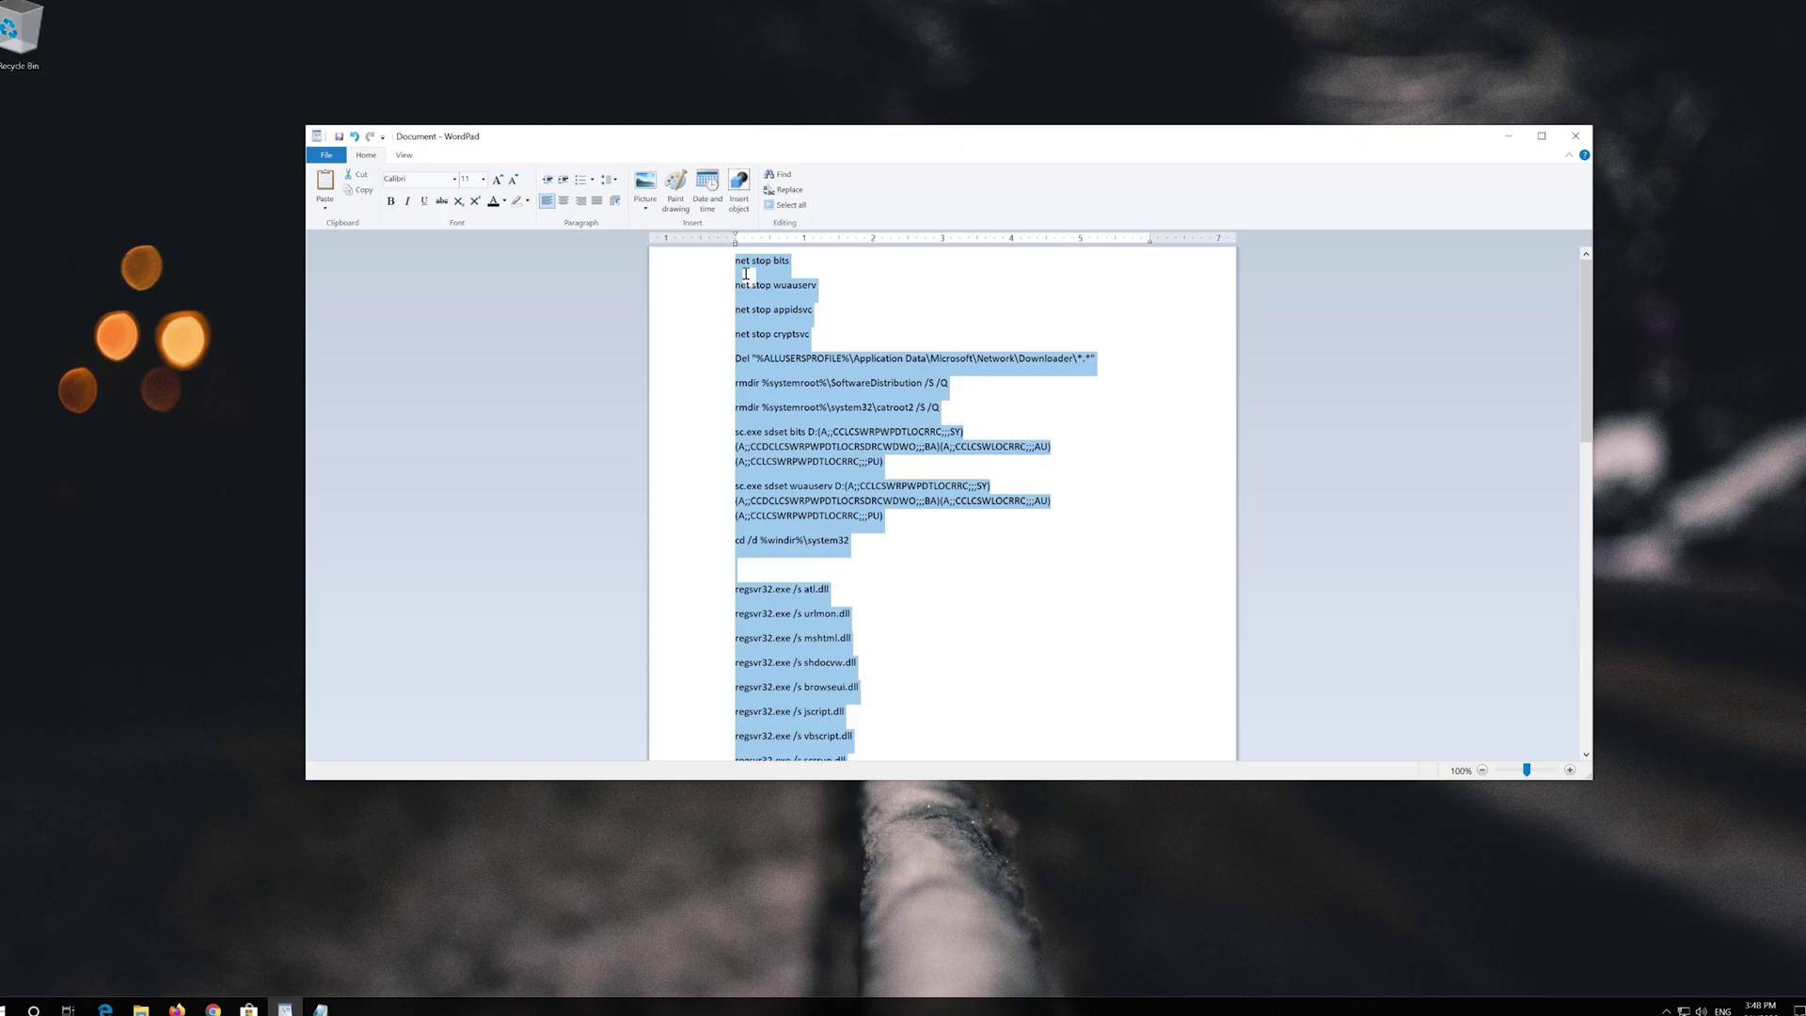
Copy WordPad's whole reset-command list and minimize WordPad to reveal the empty Notepad.
click(740, 263)
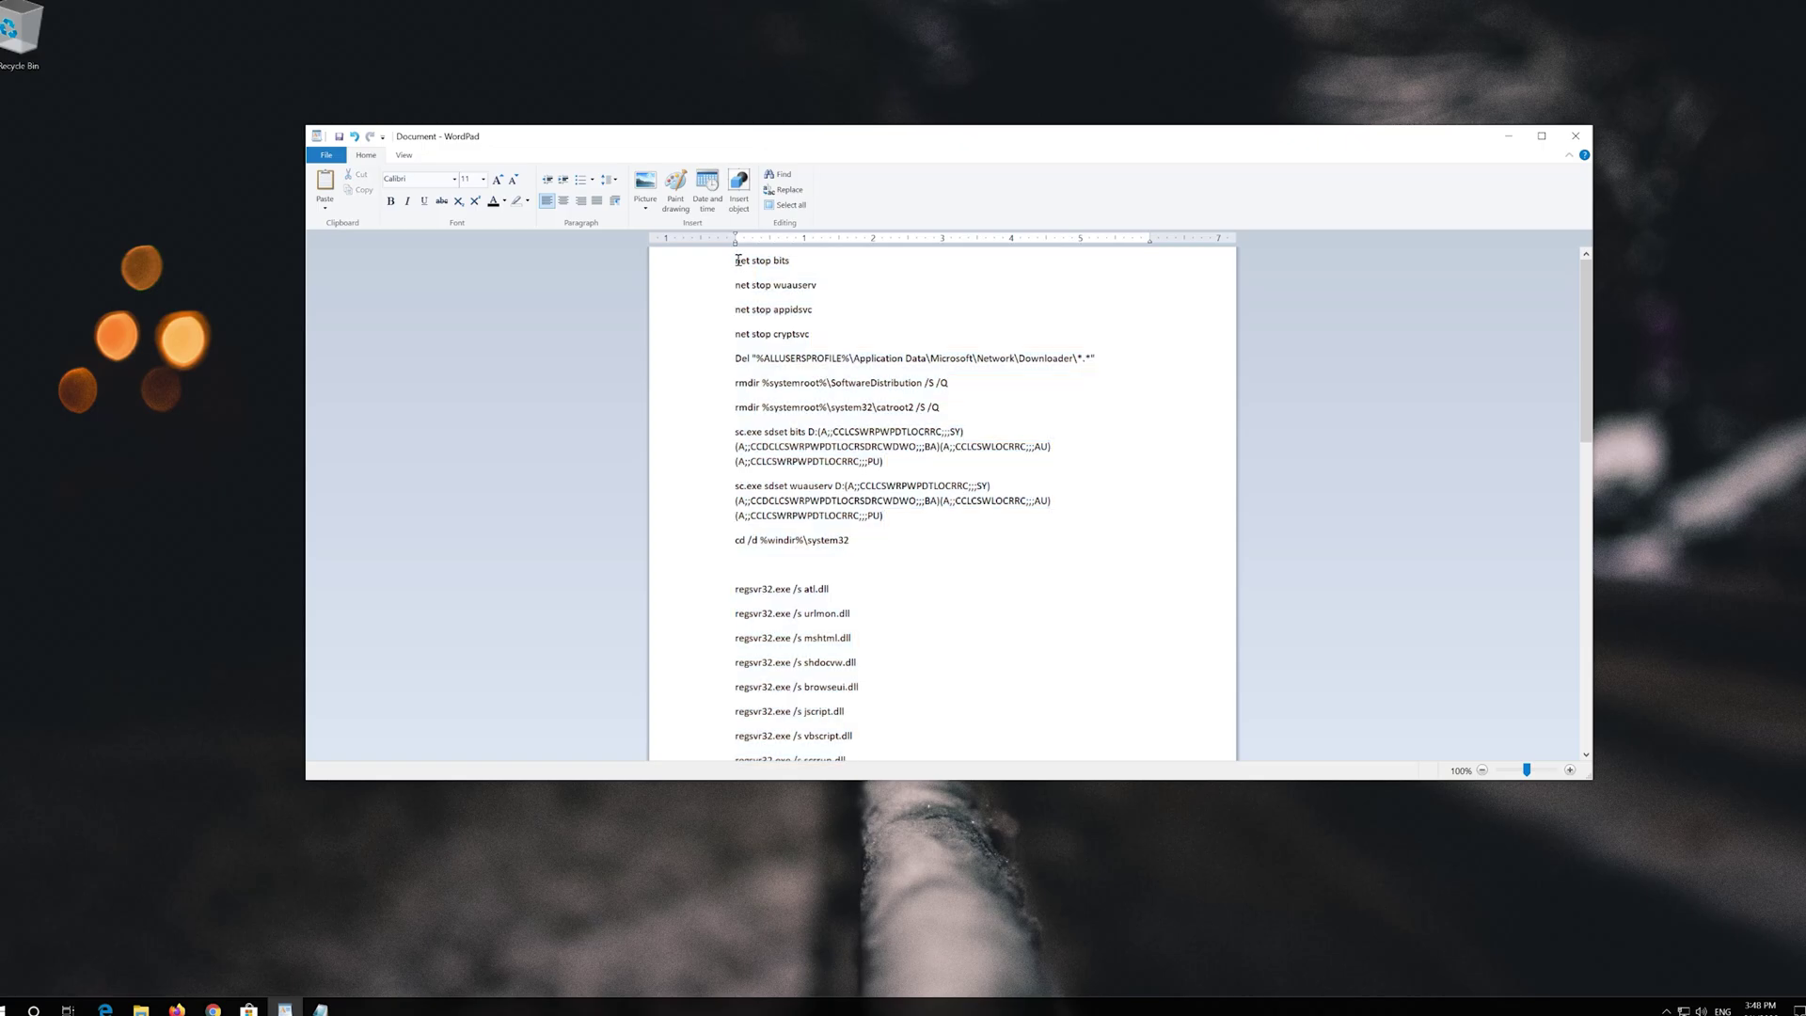
mouse_move(736, 263)
mouse_down()
mouse_move(851, 767)
mouse_move(828, 764)
mouse_up()
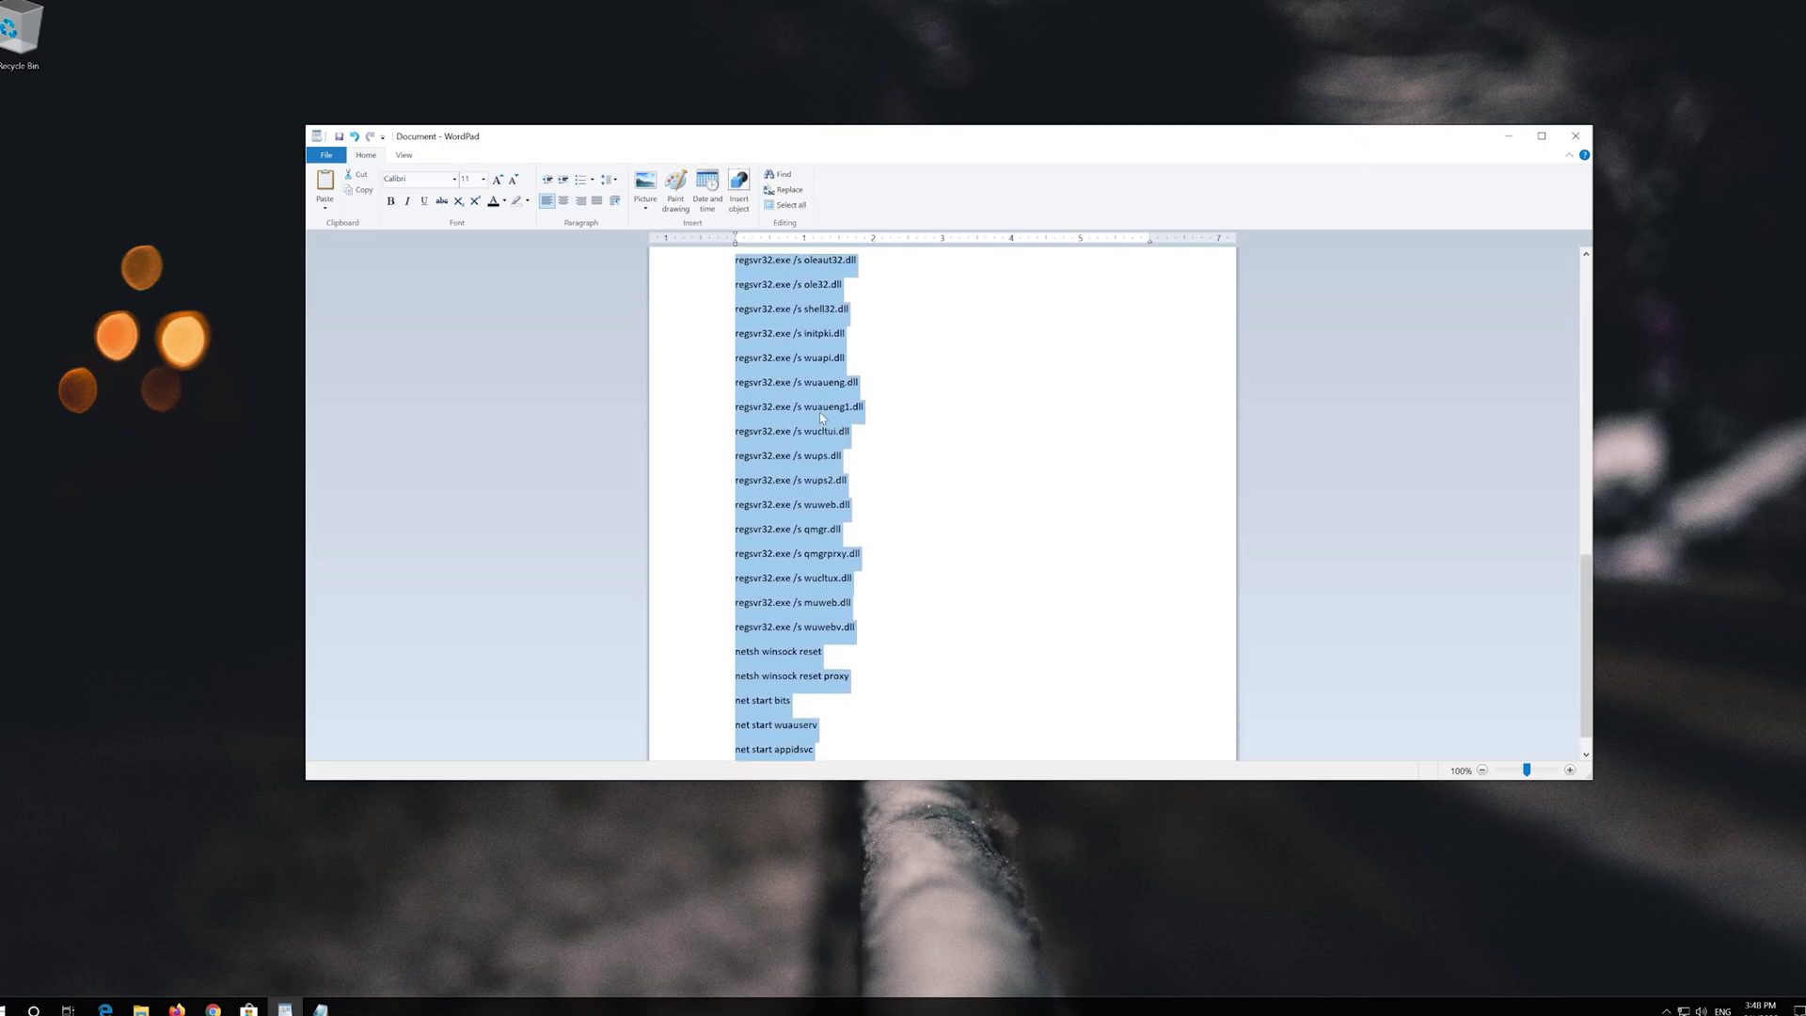
right_click(821, 415)
click(847, 438)
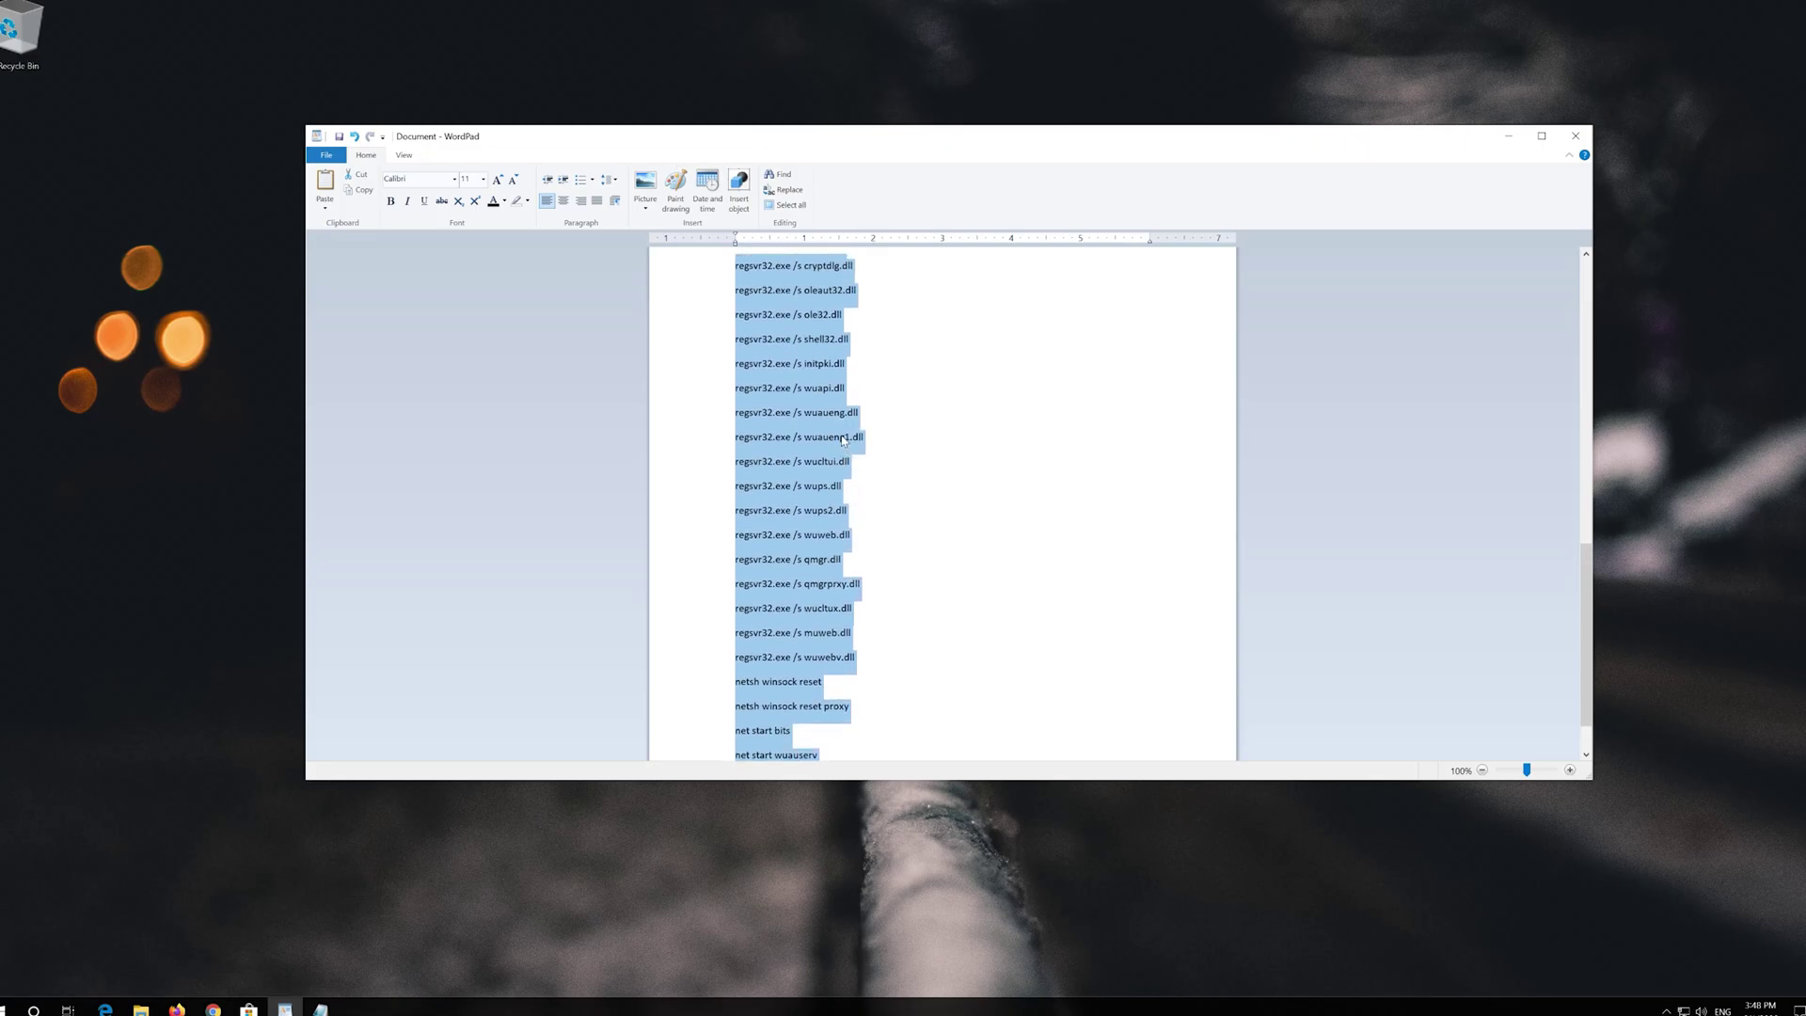
click(1509, 136)
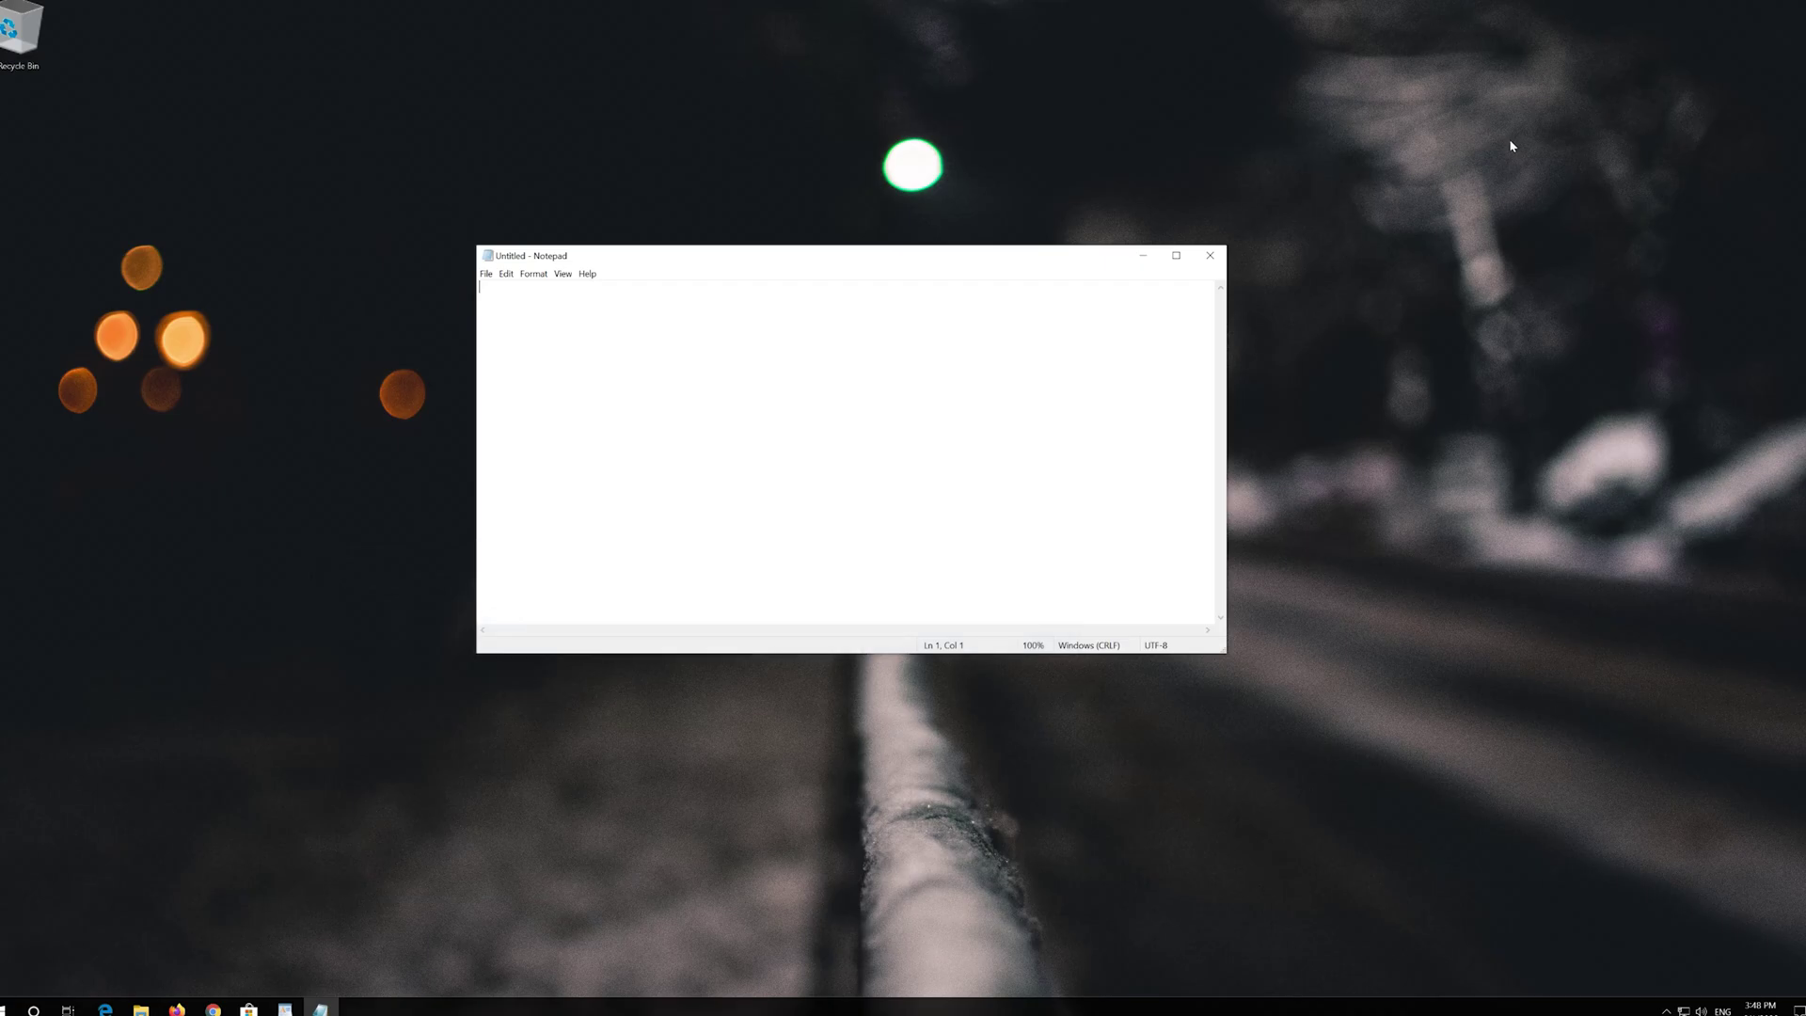
Paste the reset commands, net stop bits through net start cryptsvc, into Notepad.
click(506, 275)
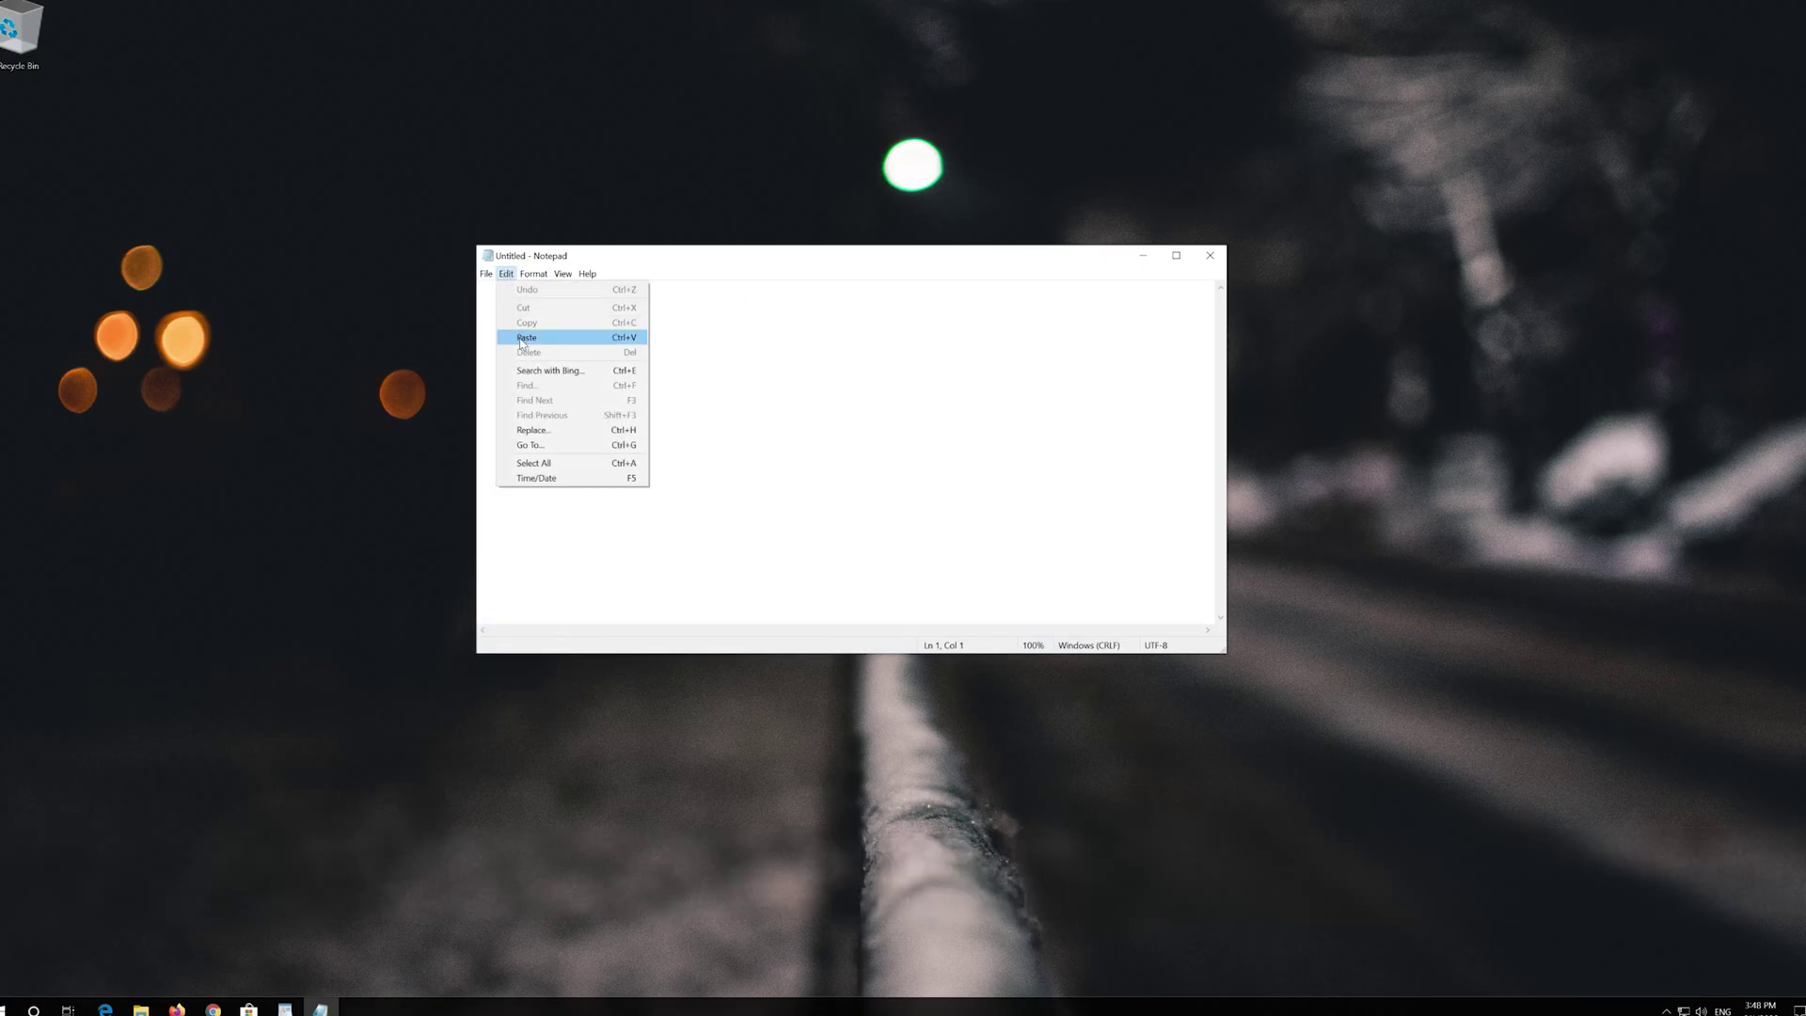
click(579, 343)
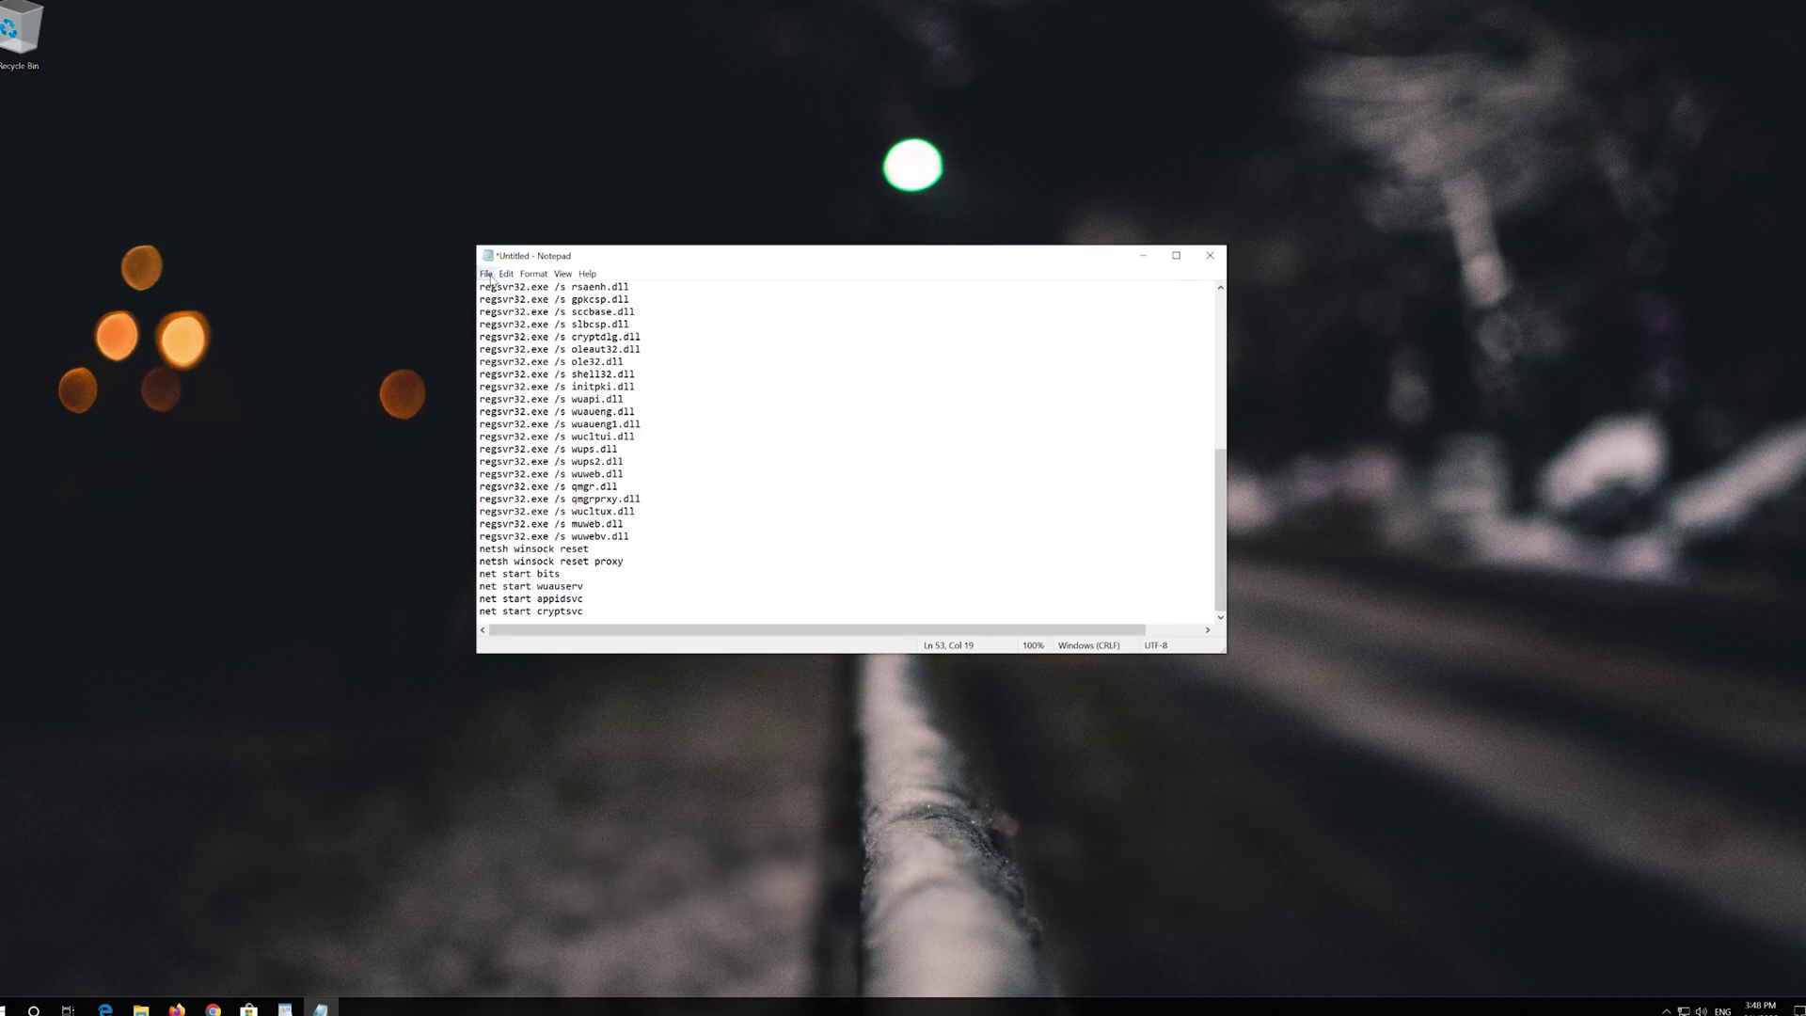
click(487, 274)
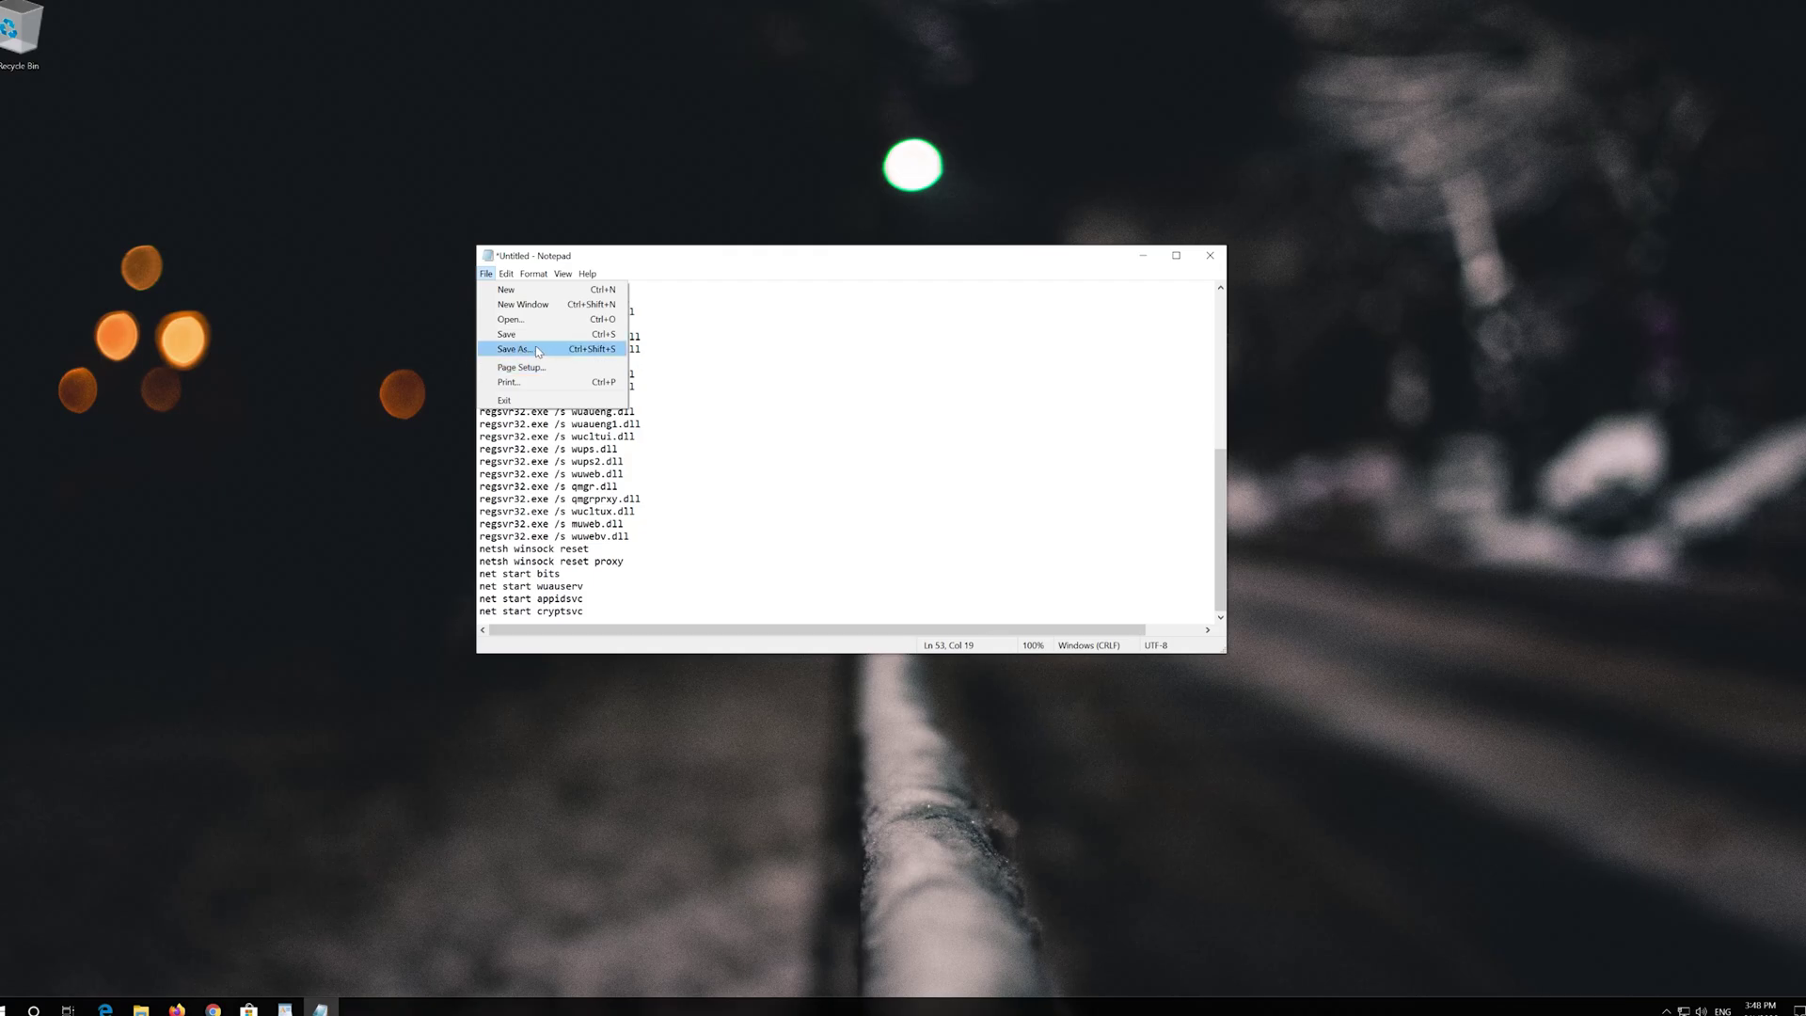
click(522, 351)
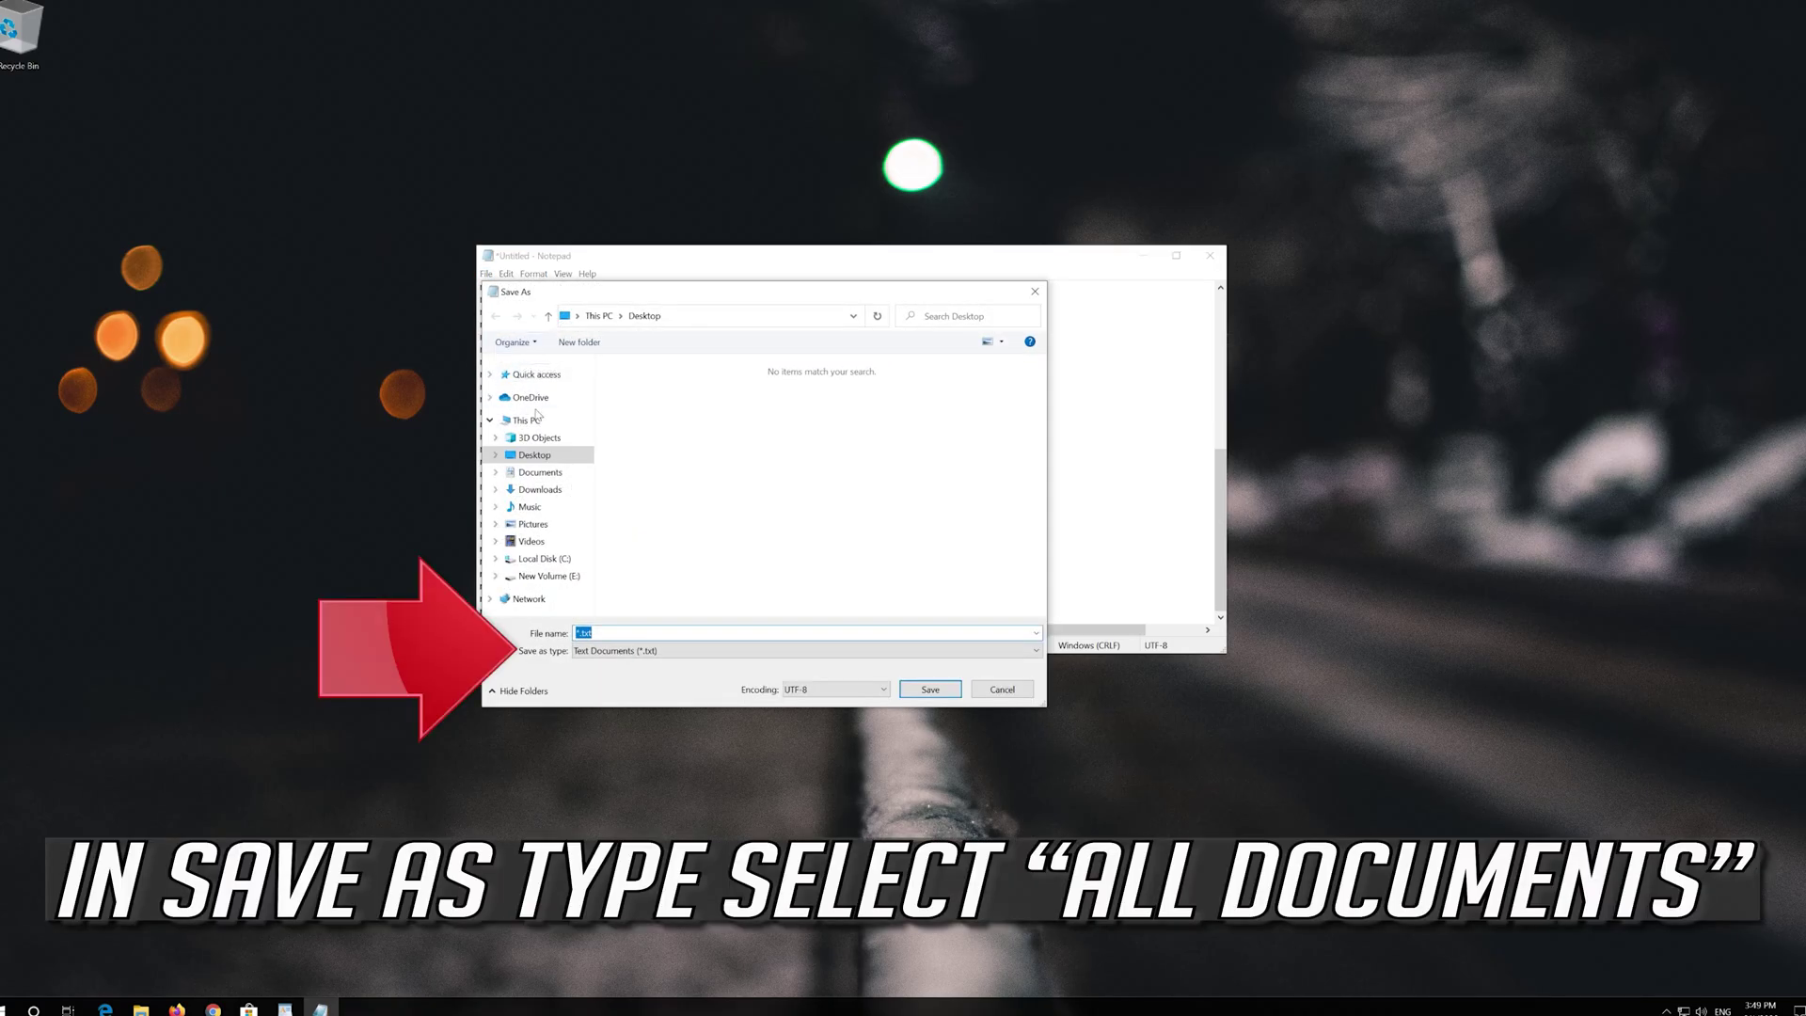
Save the Notepad text to the Desktop as fix.bat with type All Files.
click(611, 658)
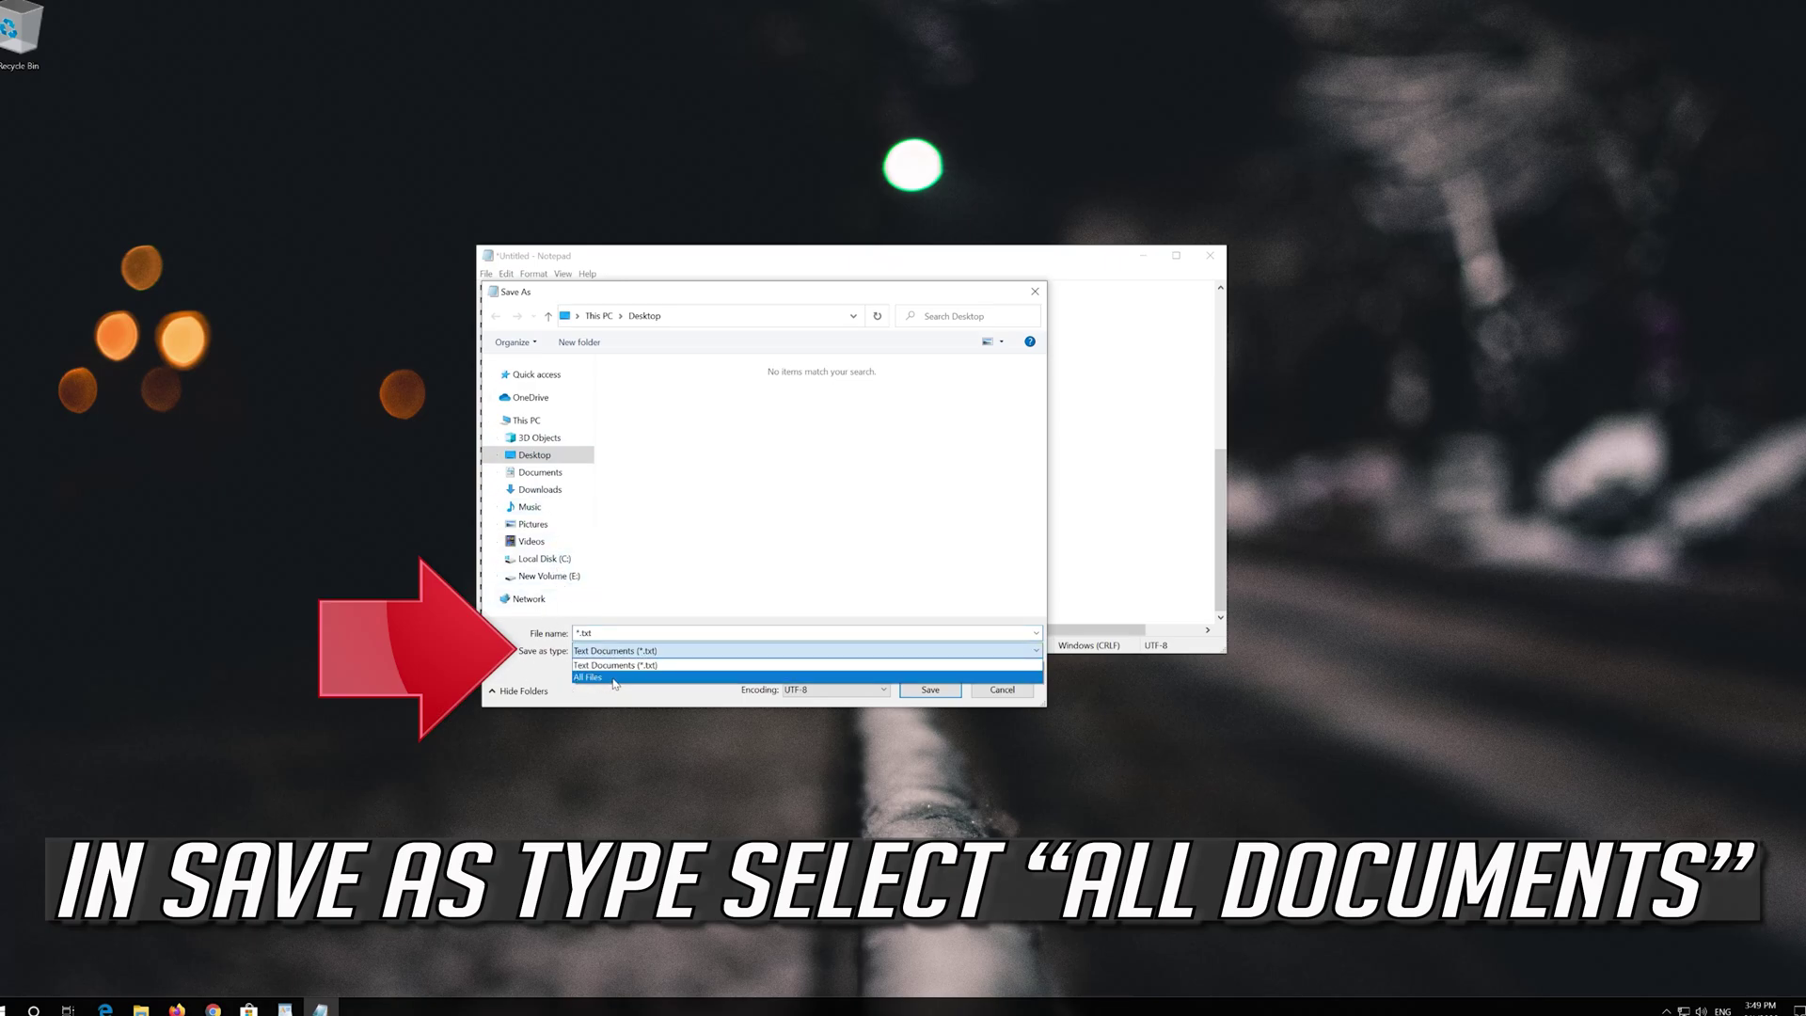
click(607, 678)
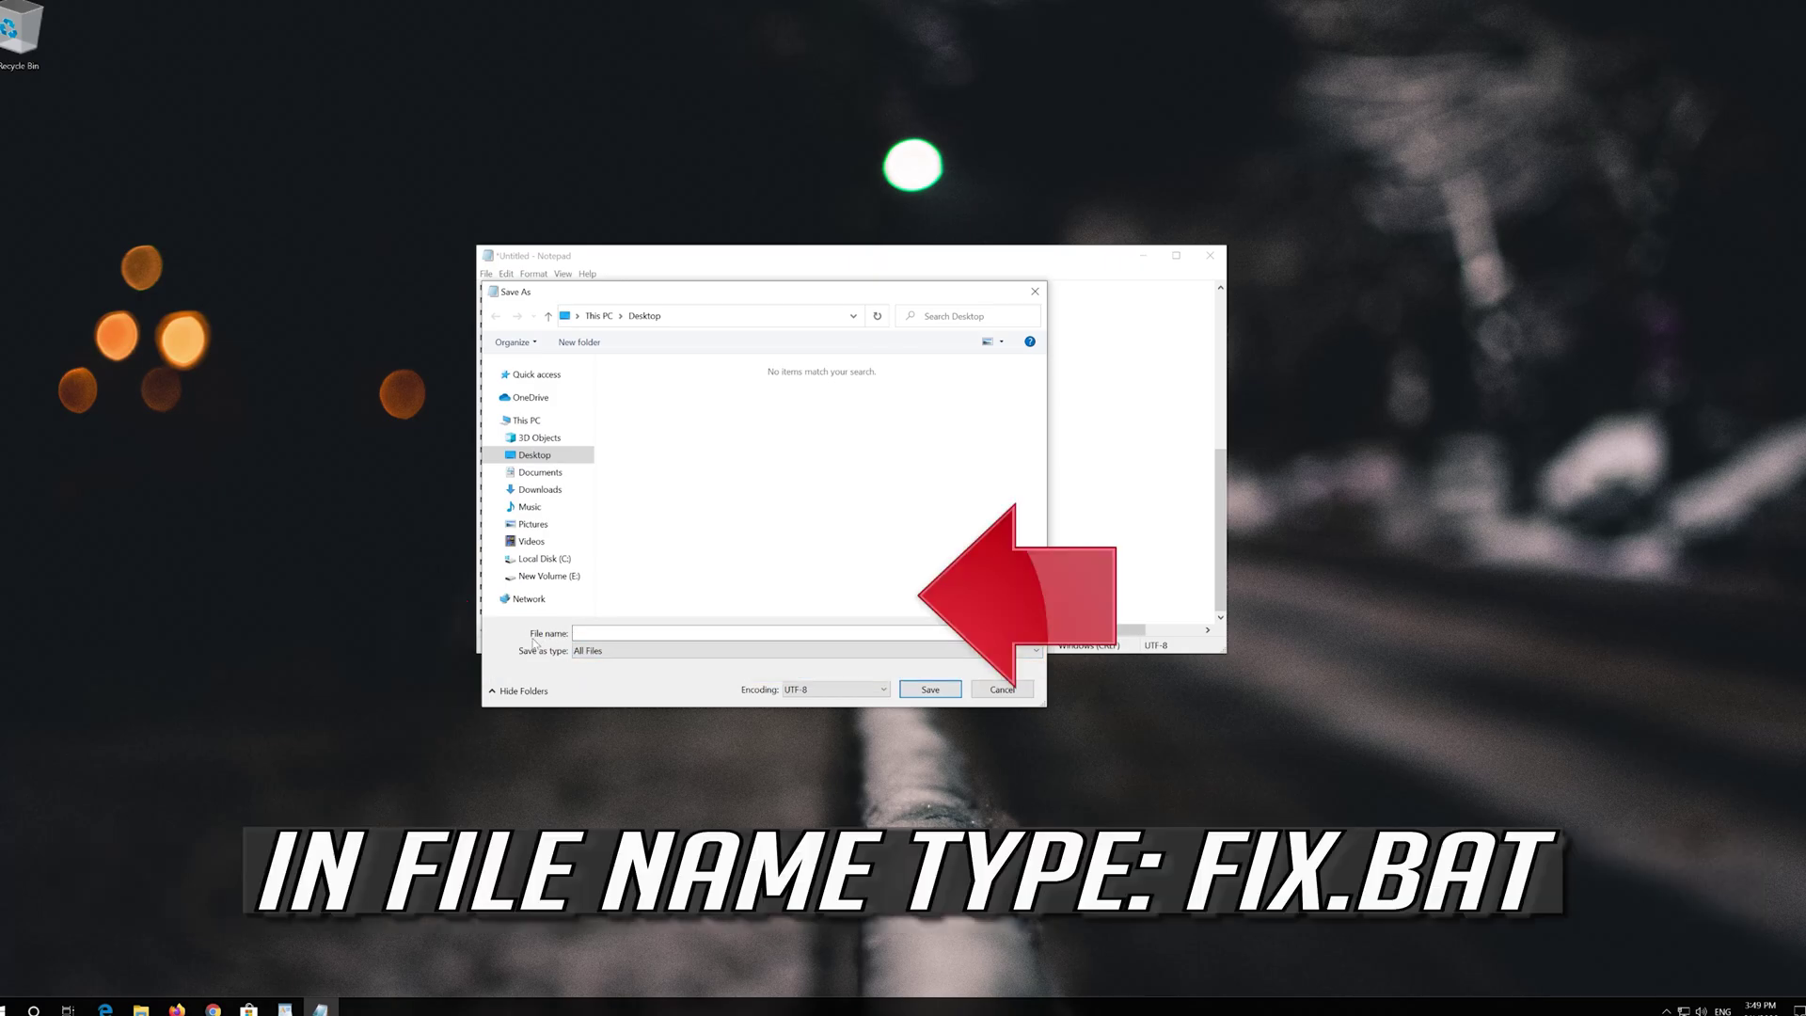
click(590, 630)
text(ix.bat)
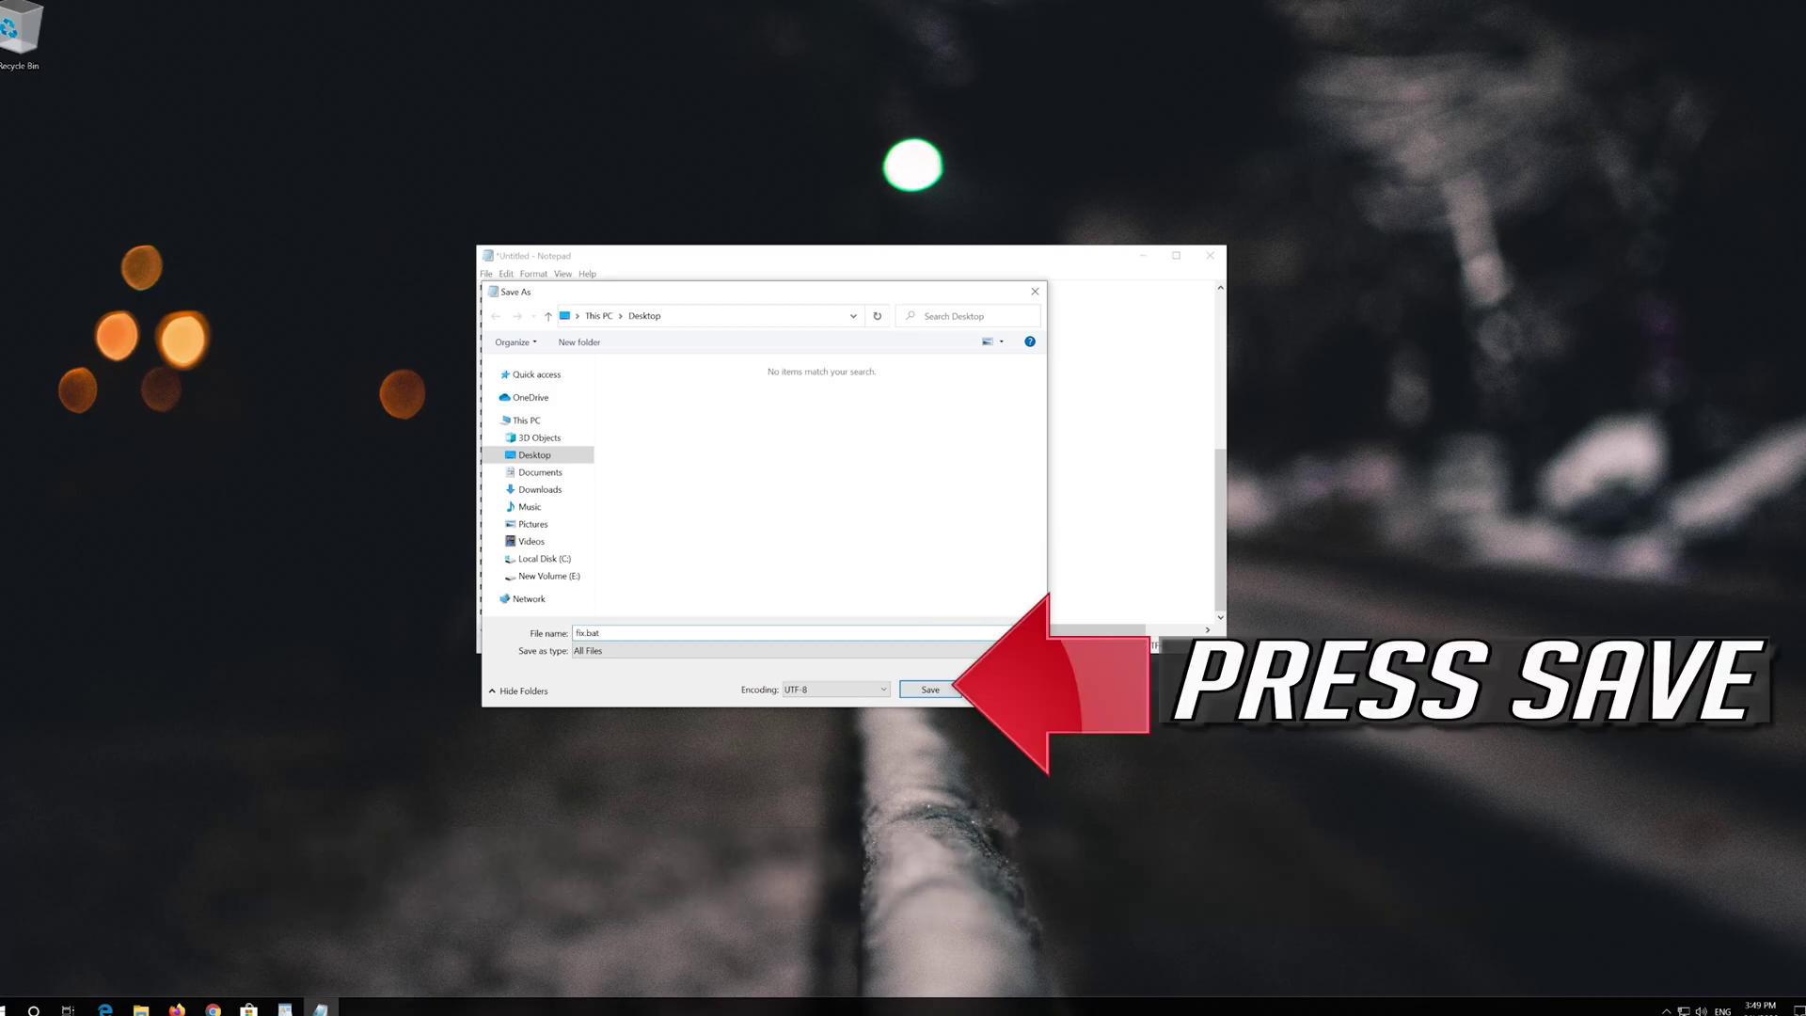
click(930, 690)
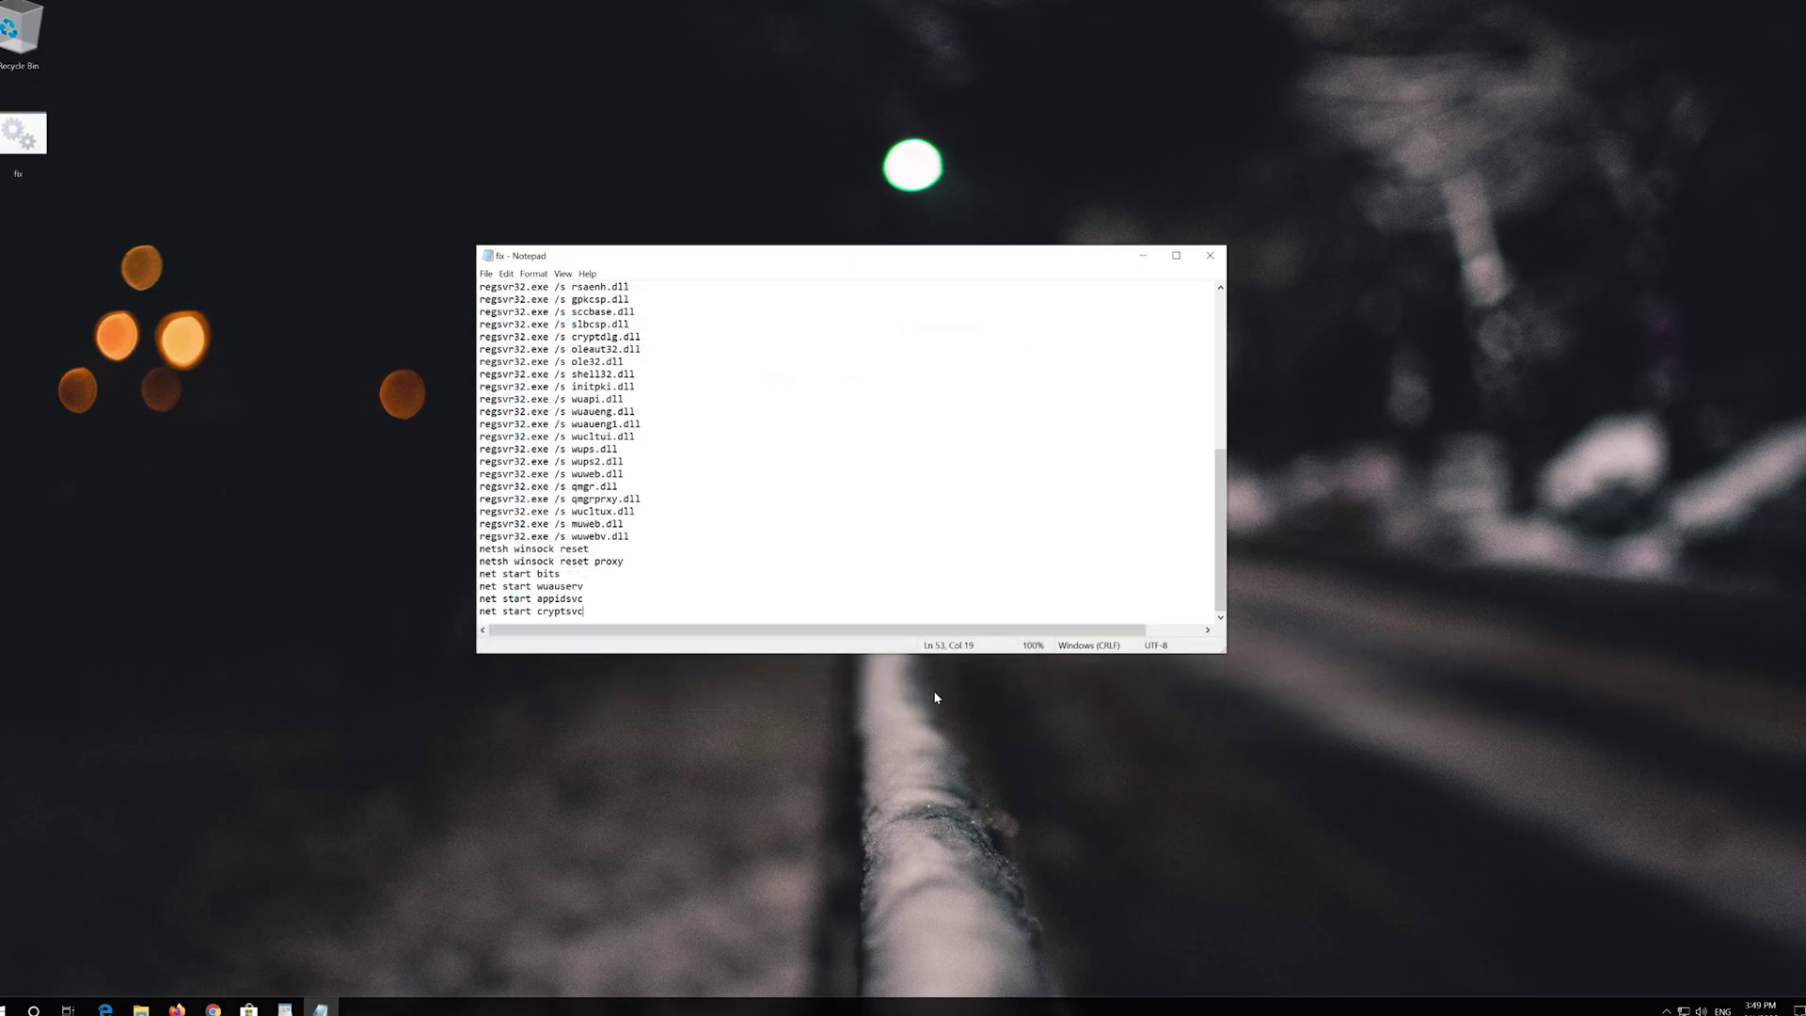
Close Notepad and run fix.bat from the desktop as administrator, approving elevation.
click(1215, 256)
right_click(3, 132)
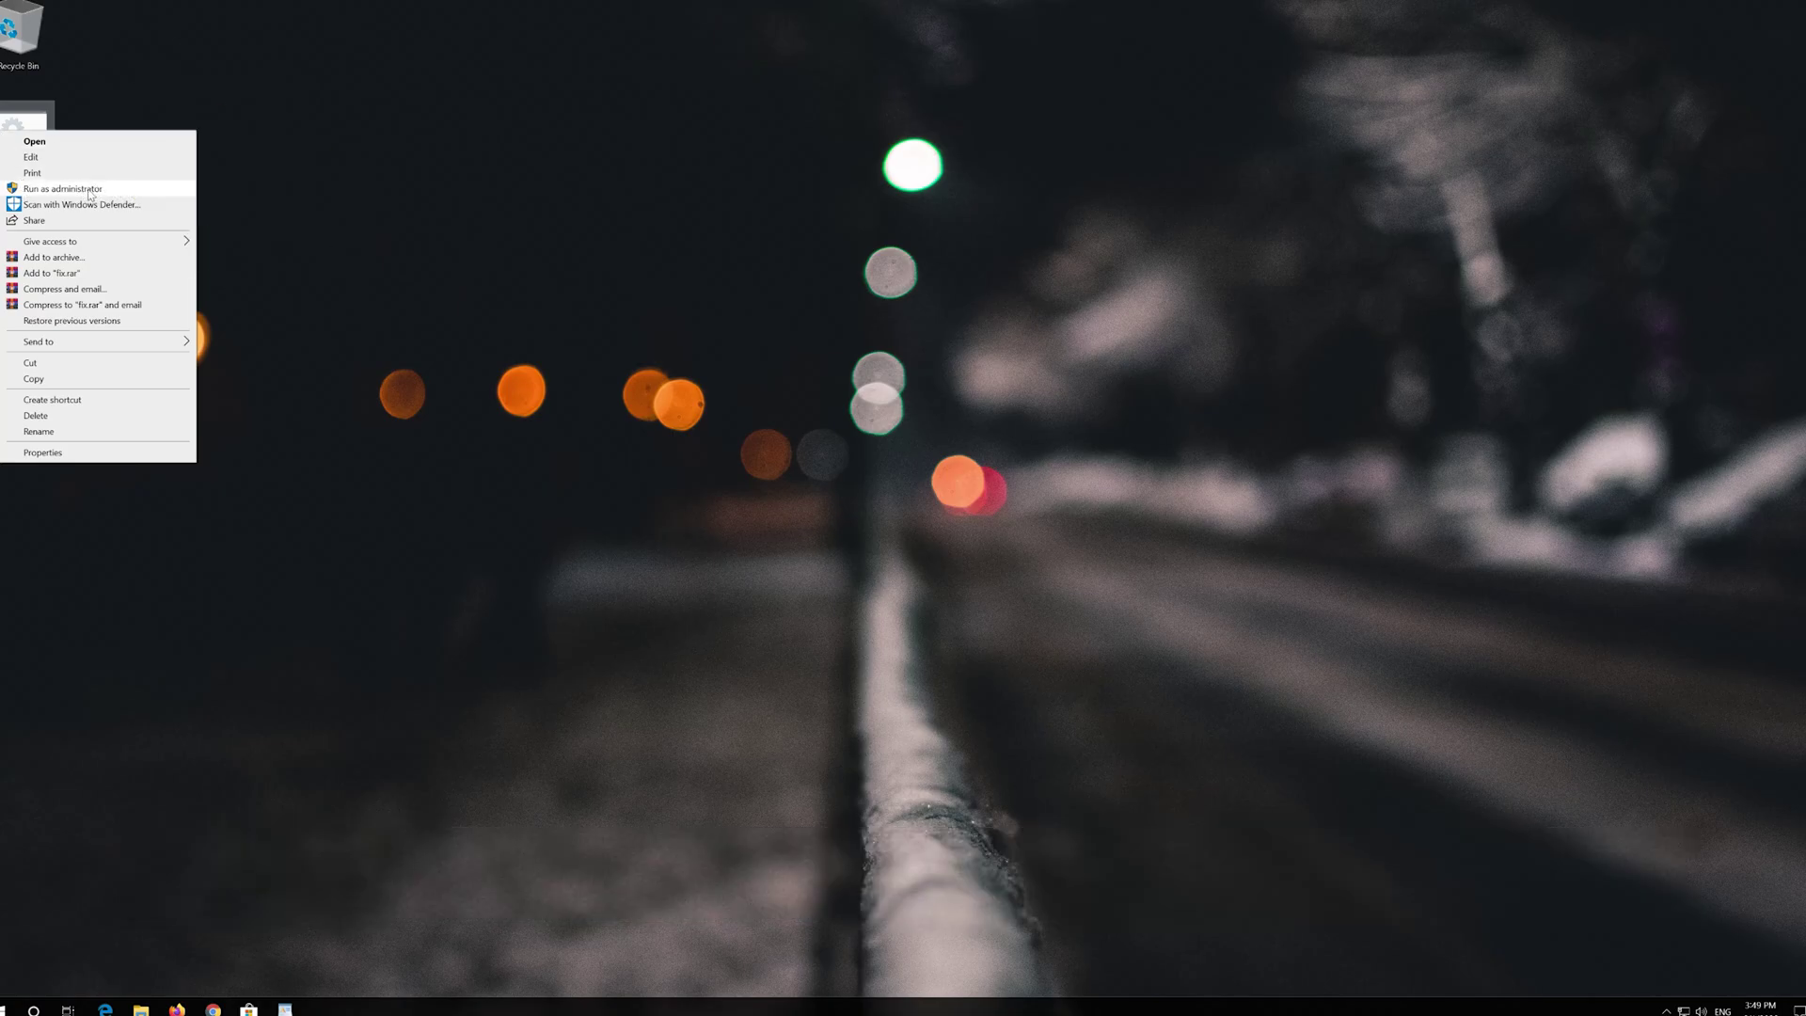
click(90, 192)
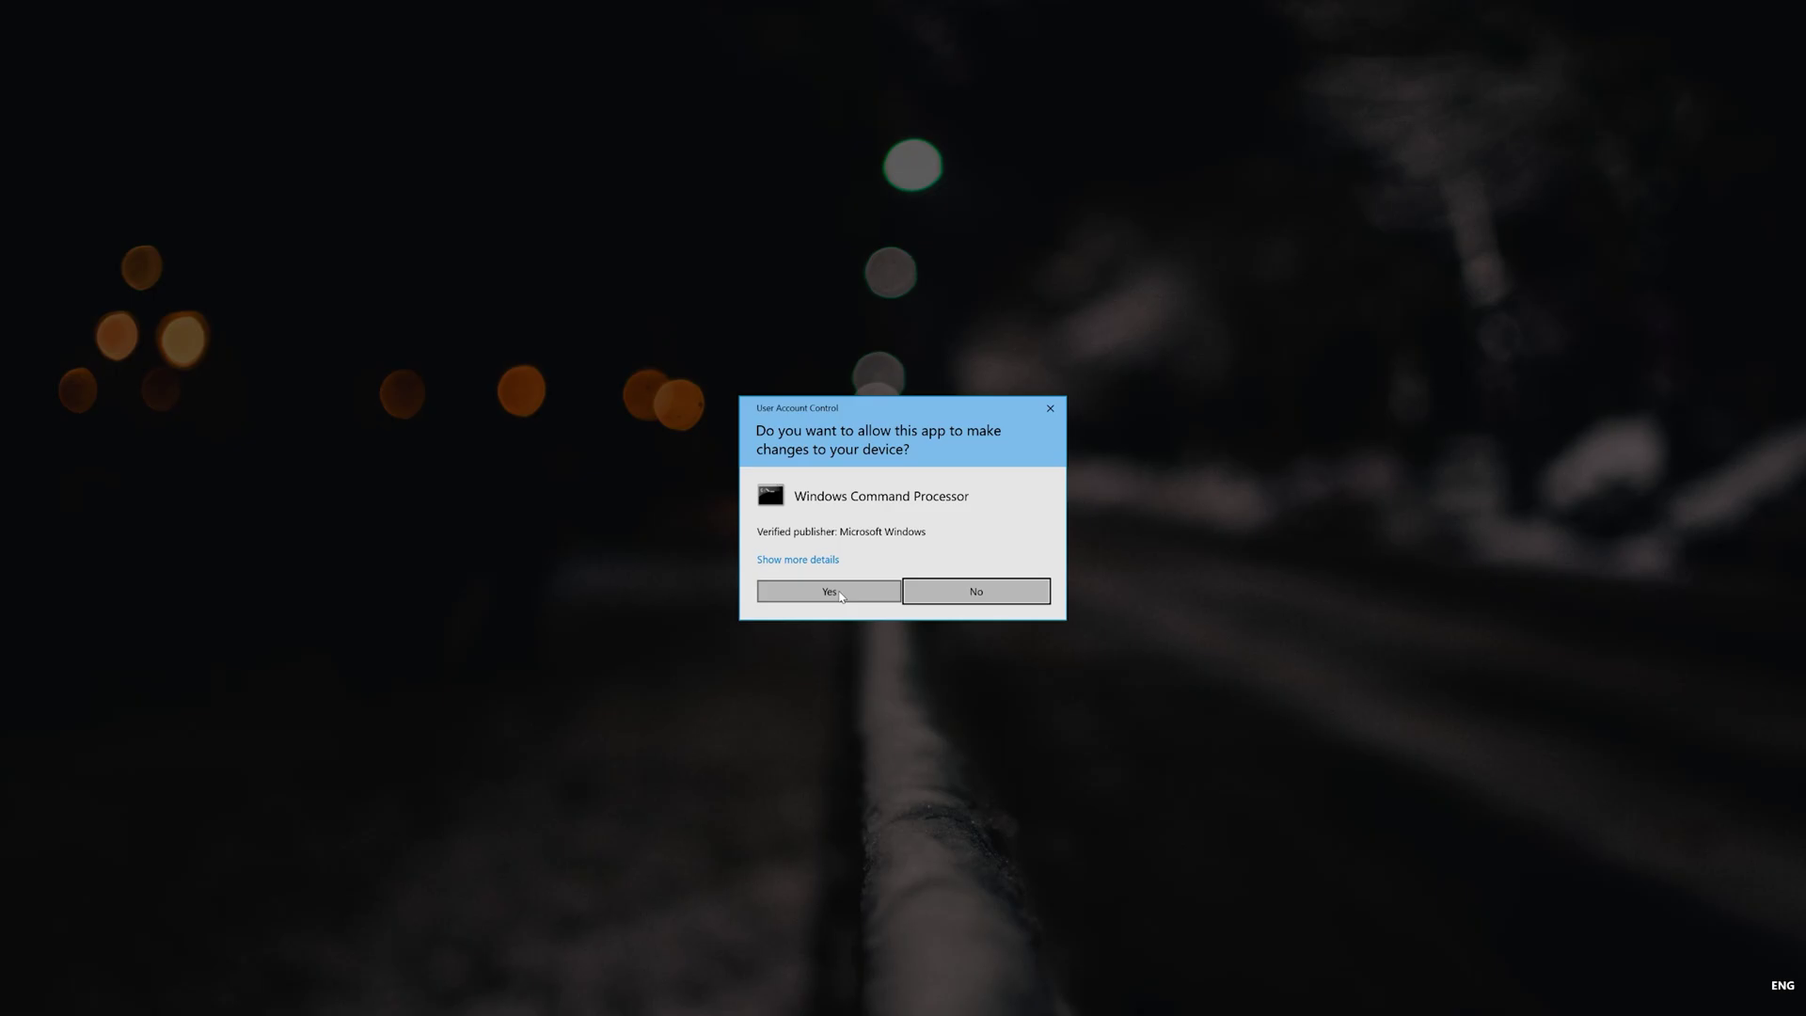
click(840, 595)
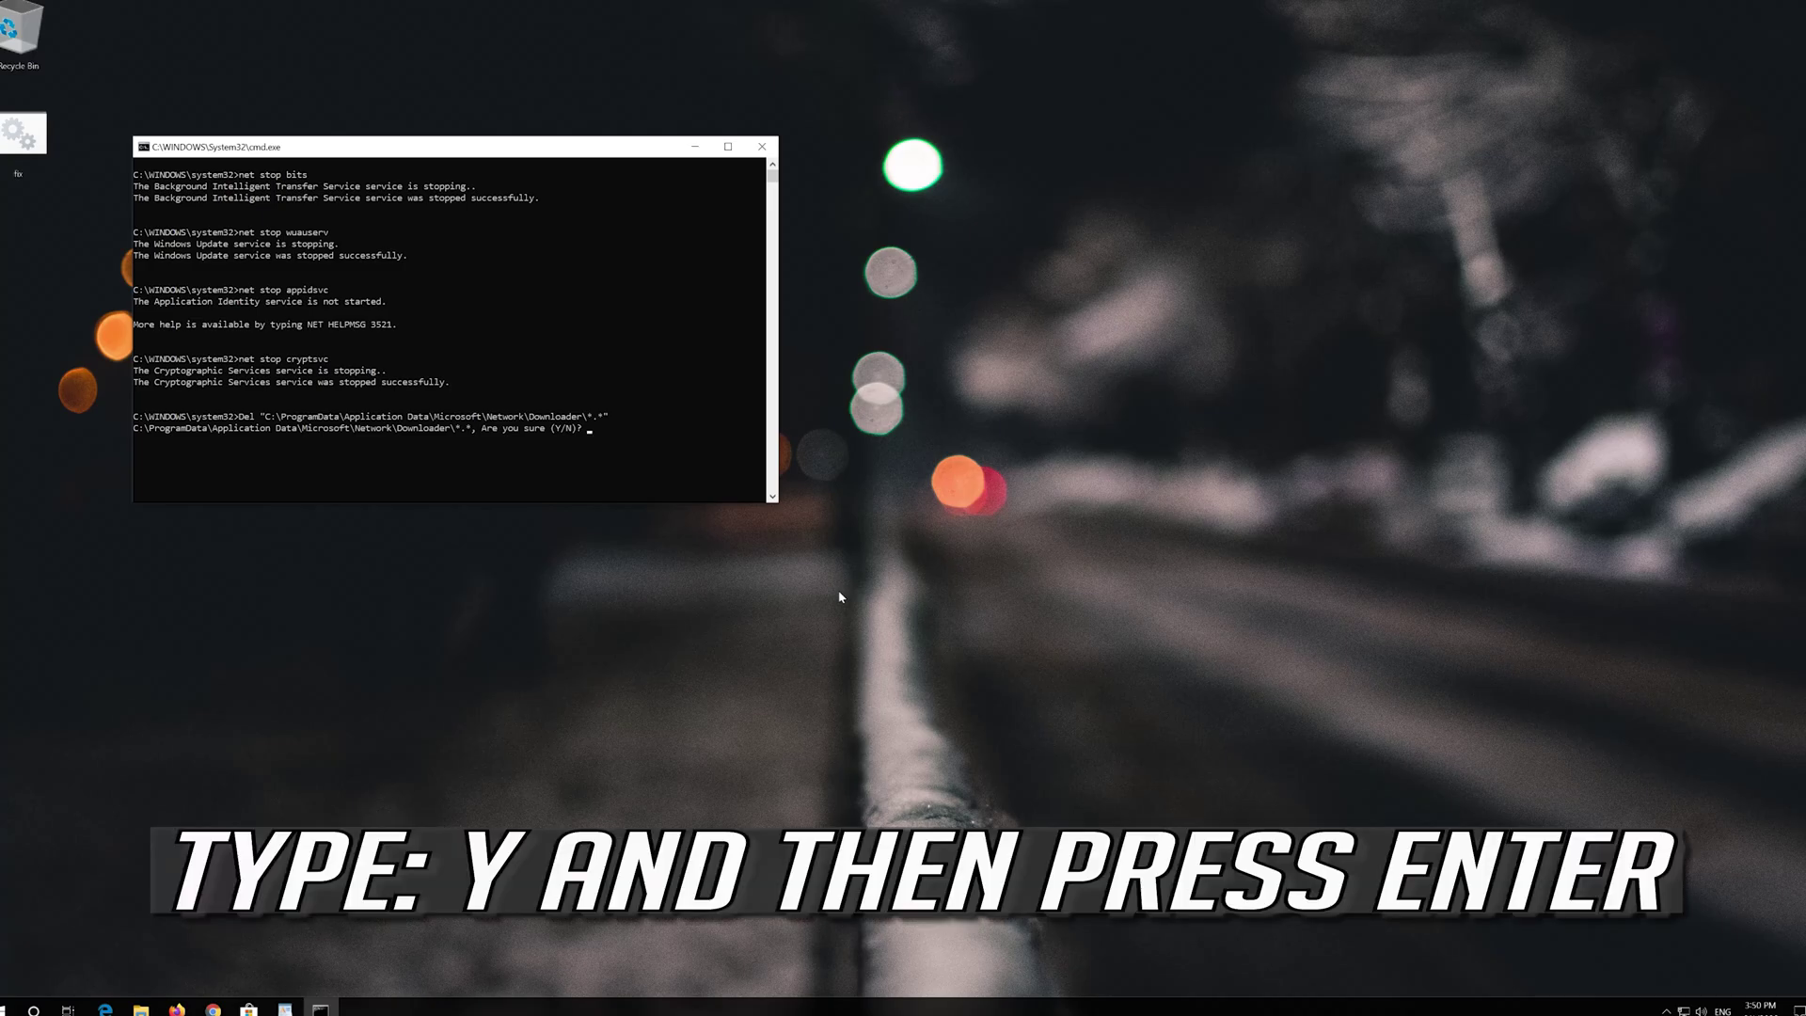
Answer Y to delete the Downloader files so fix.bat finishes resetting update components.
text(y)
key(Return)
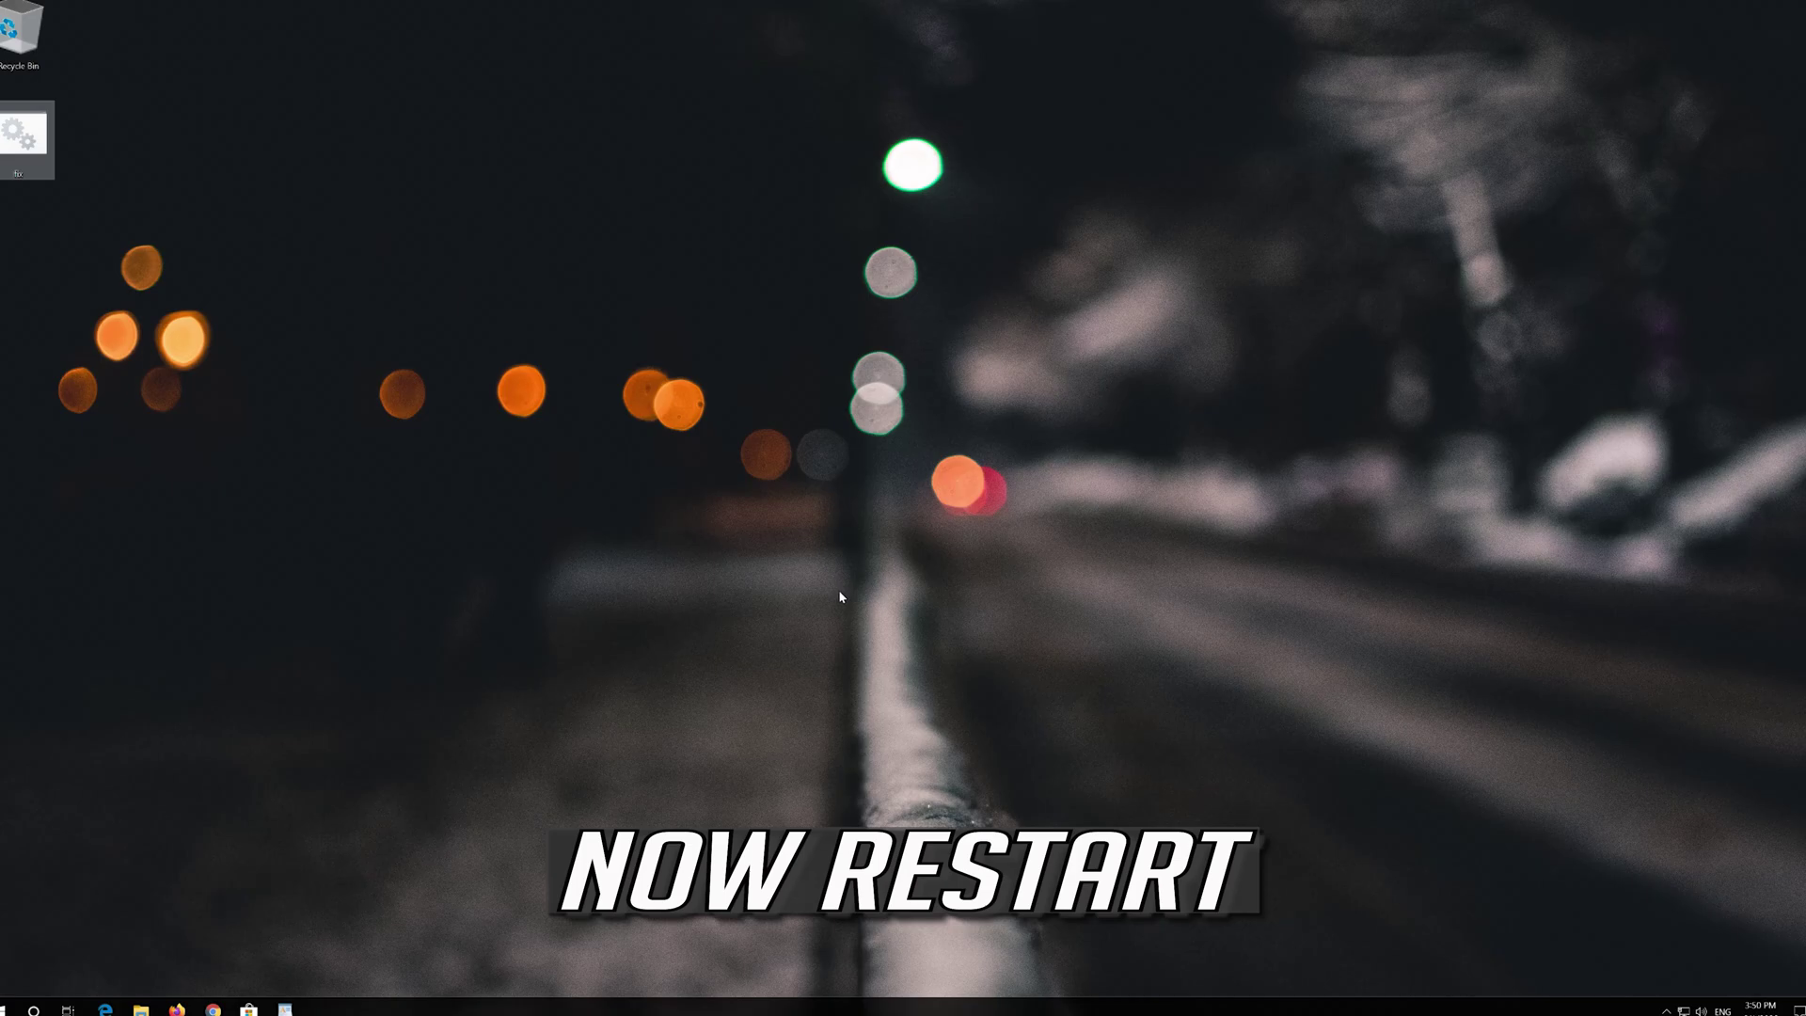
Restart the PC from the Start menu power options.
click(7, 1008)
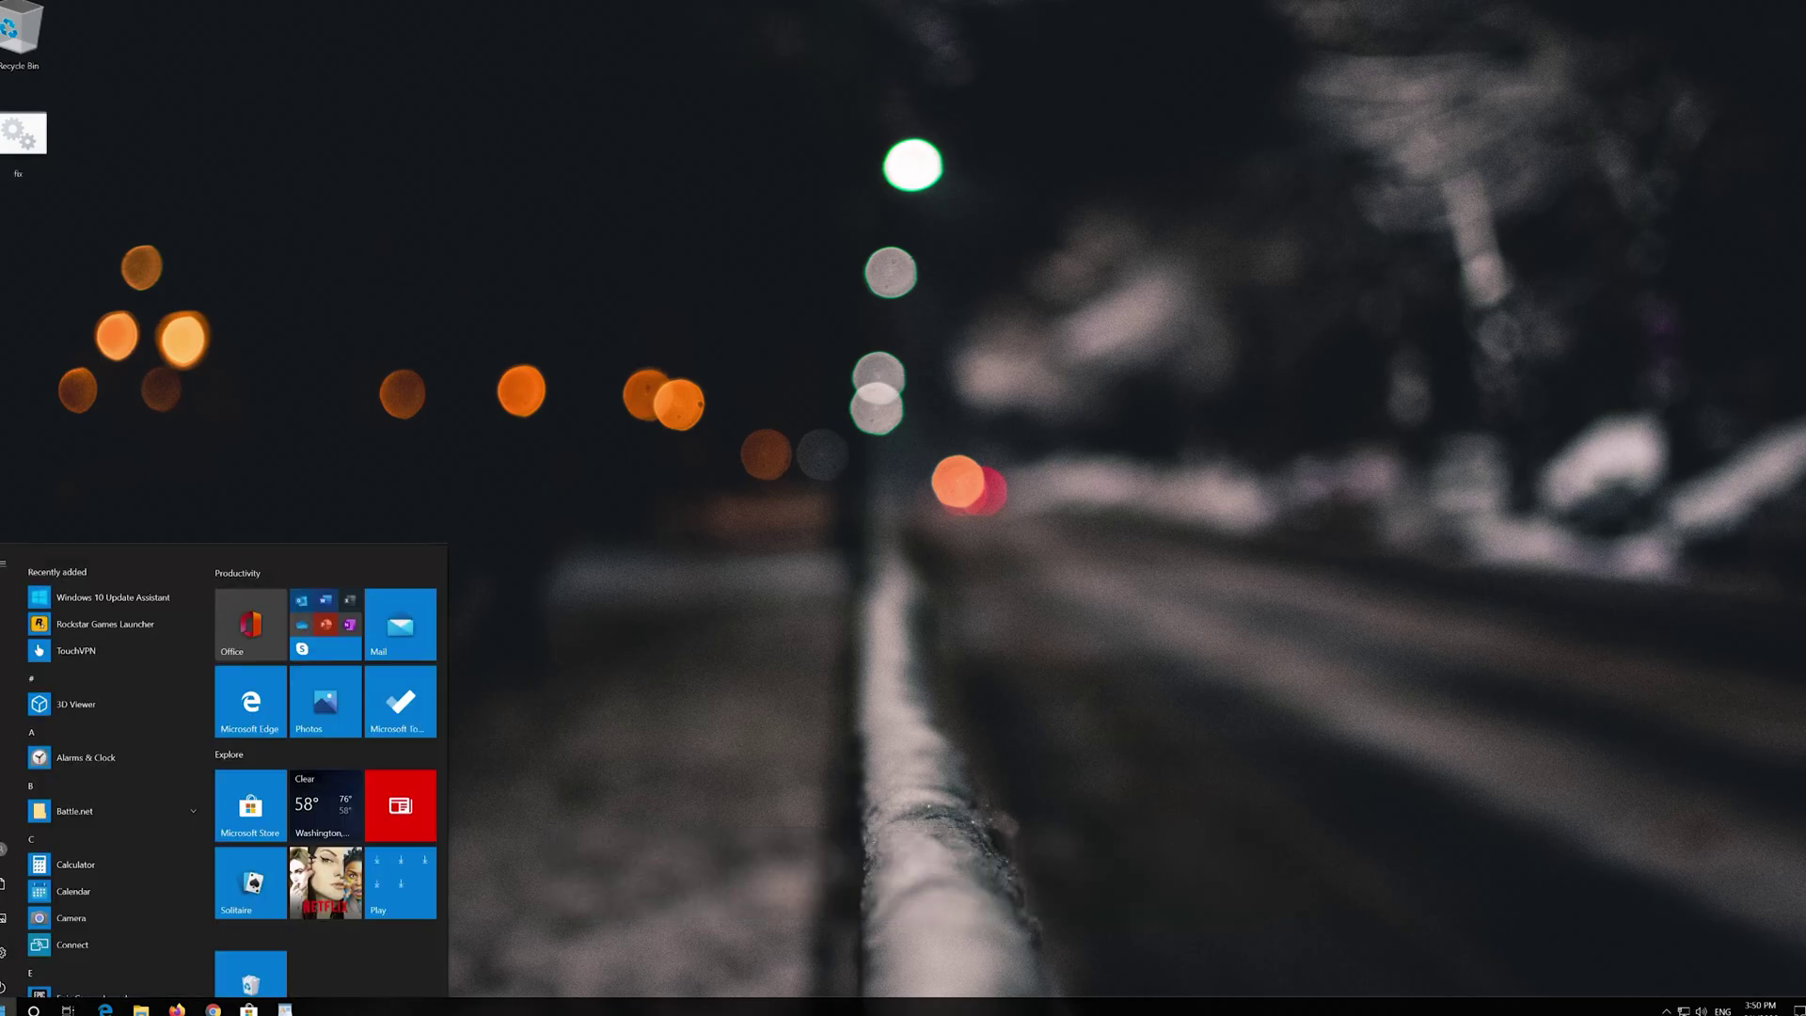
mouse_move(26, 979)
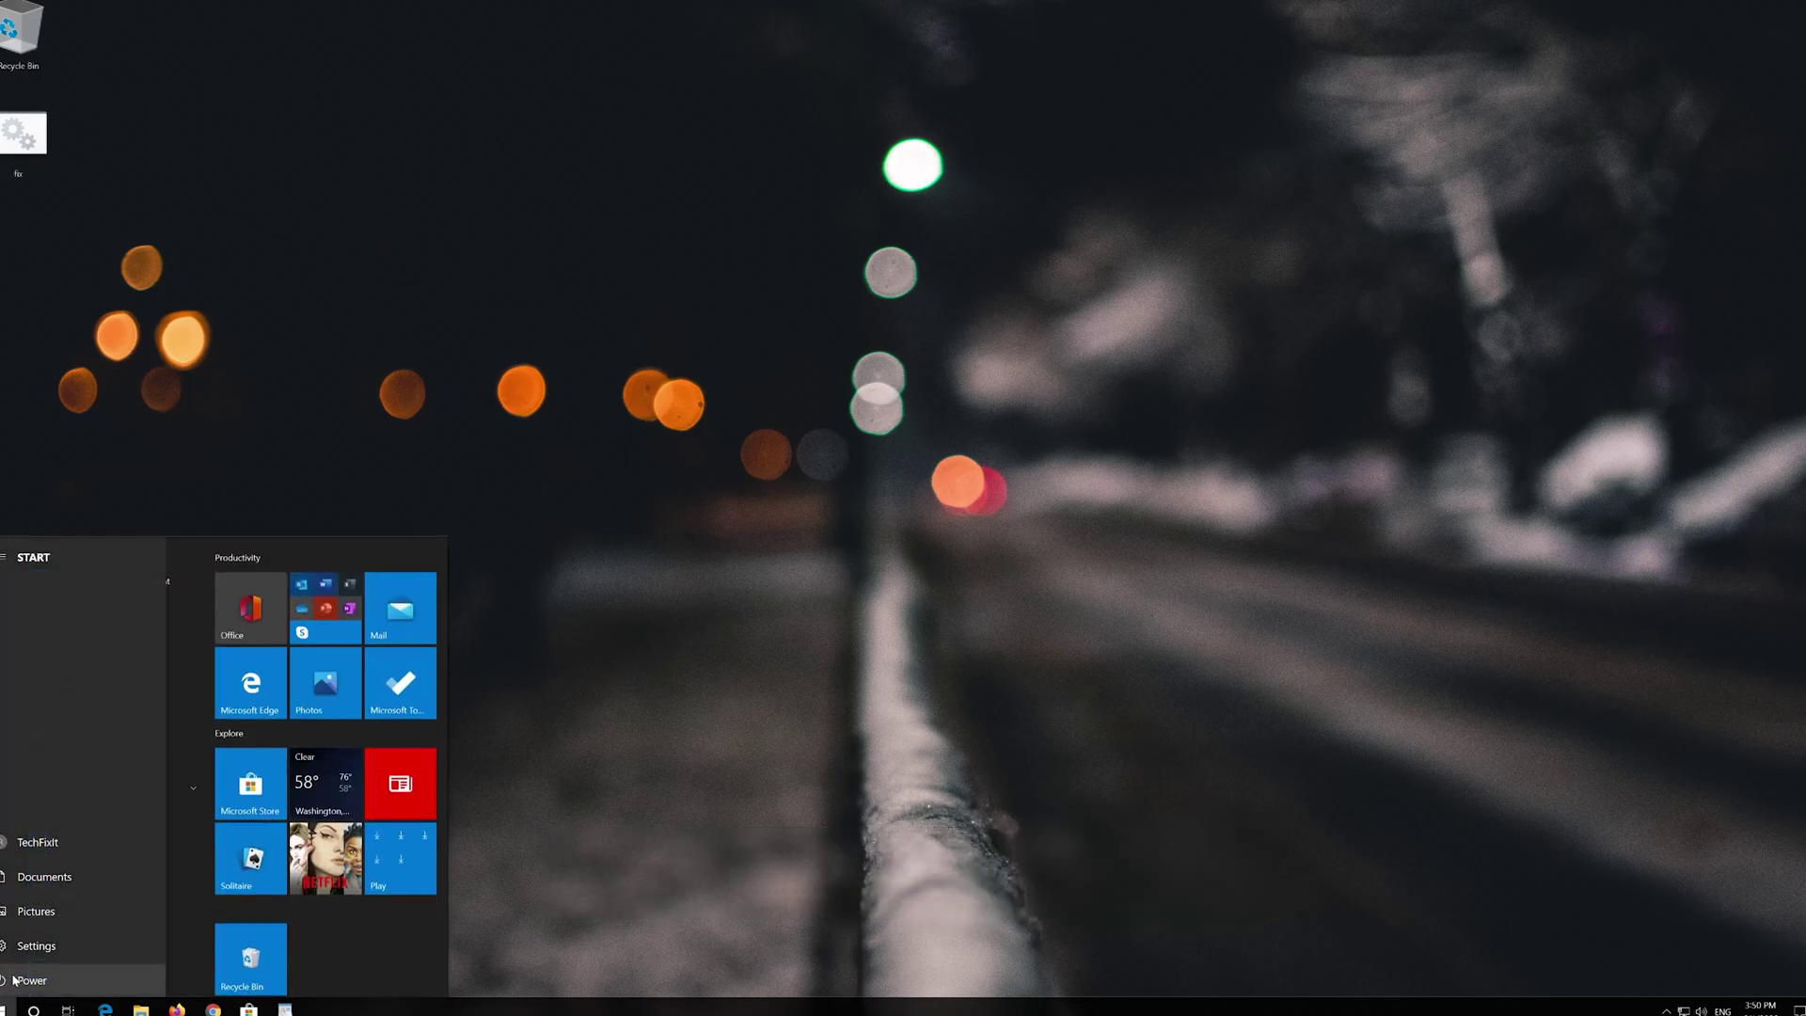
click(14, 981)
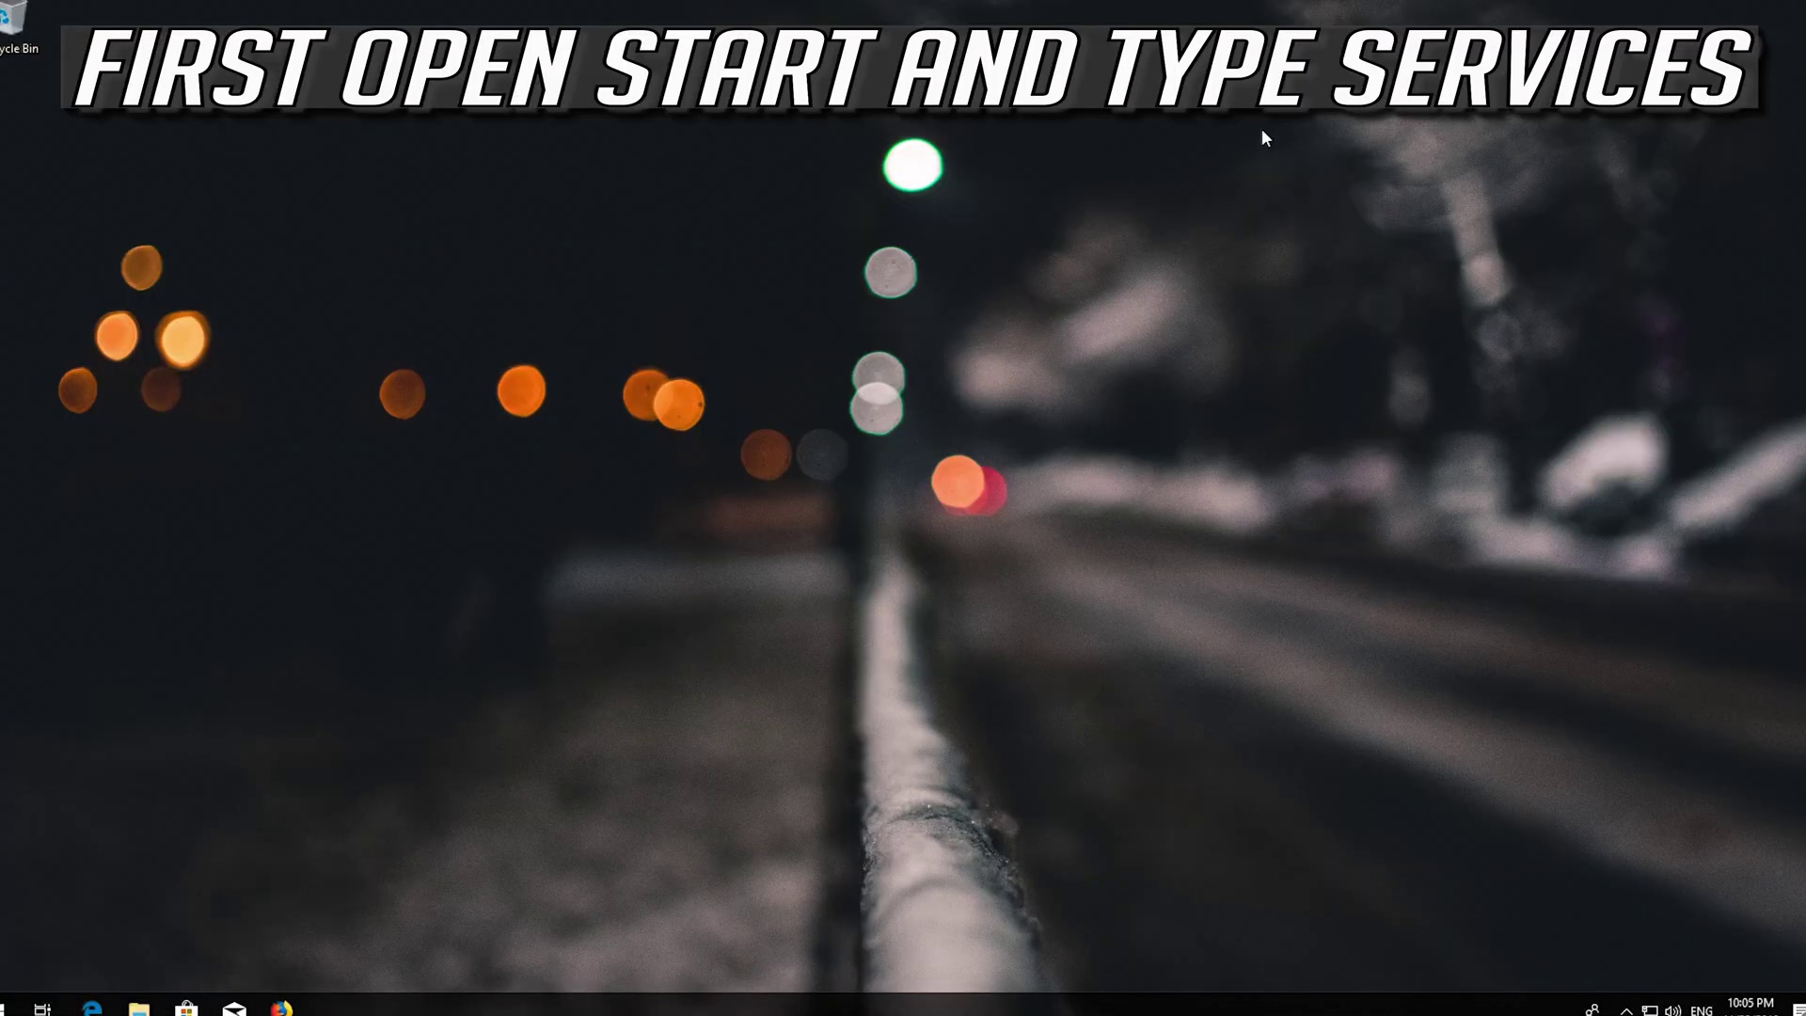
Search Start for 'services' and launch the Services desktop app.
key(super)
text(service)
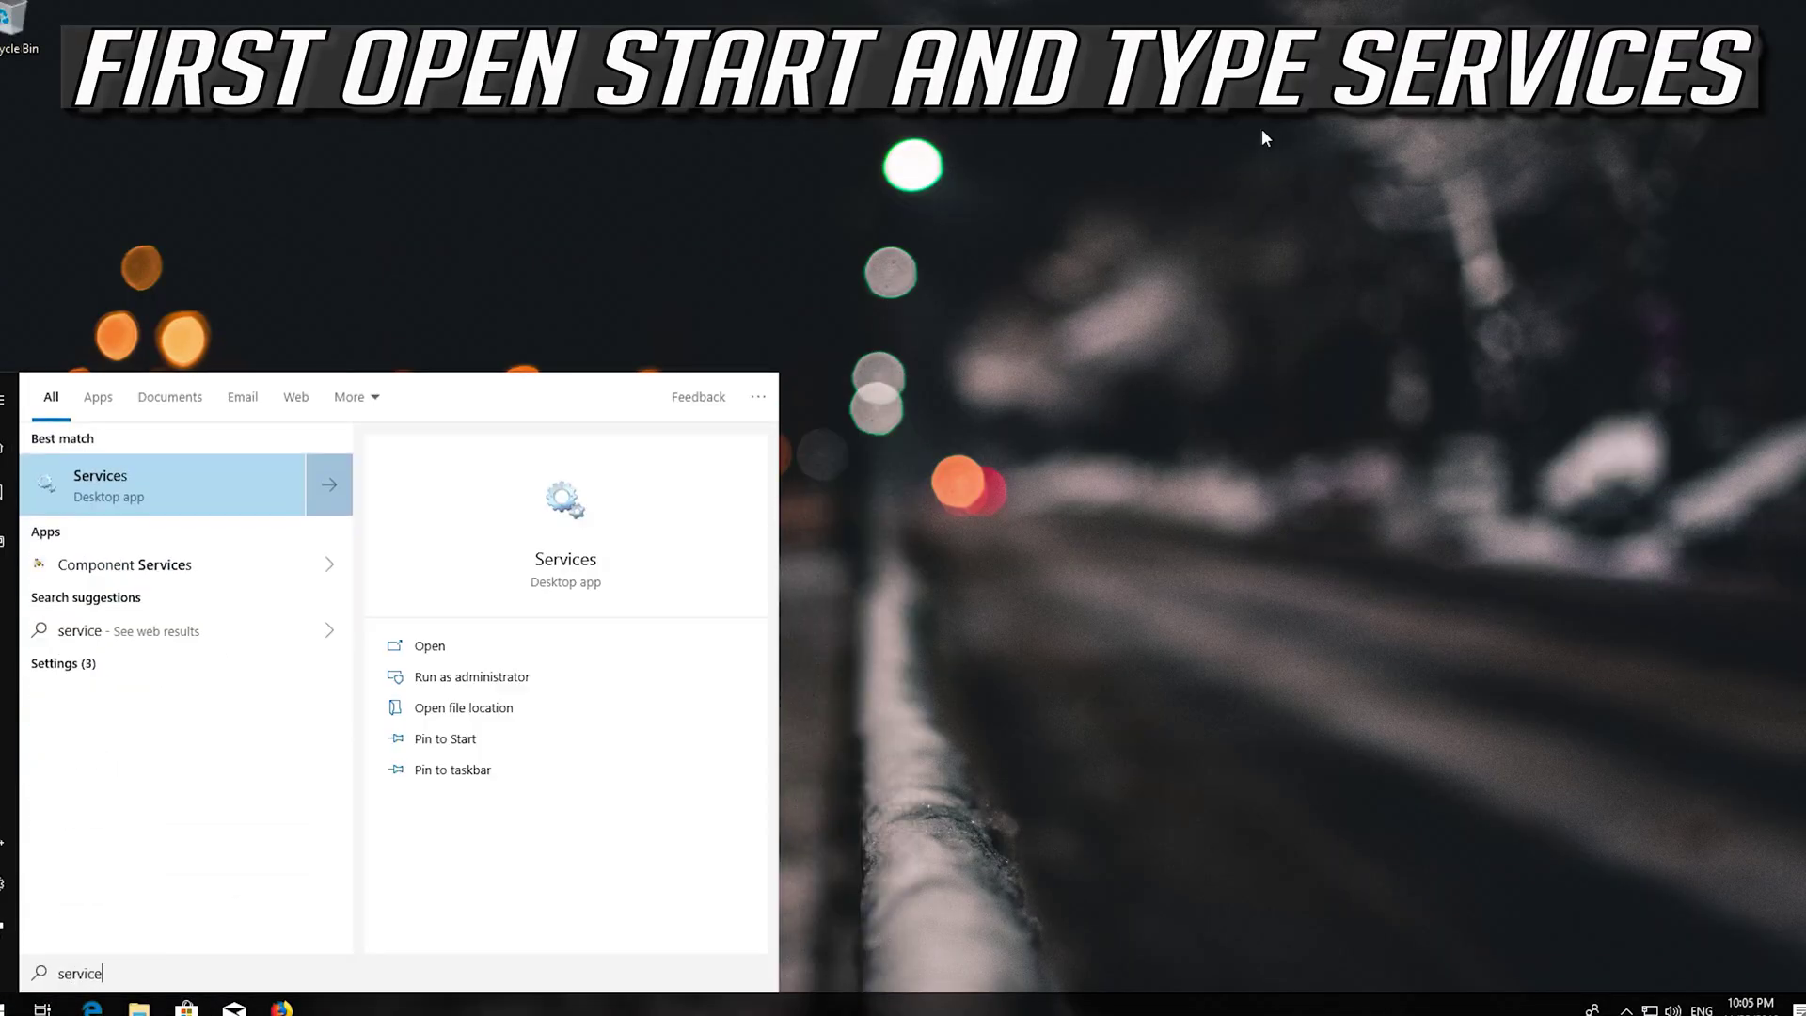
text(s)
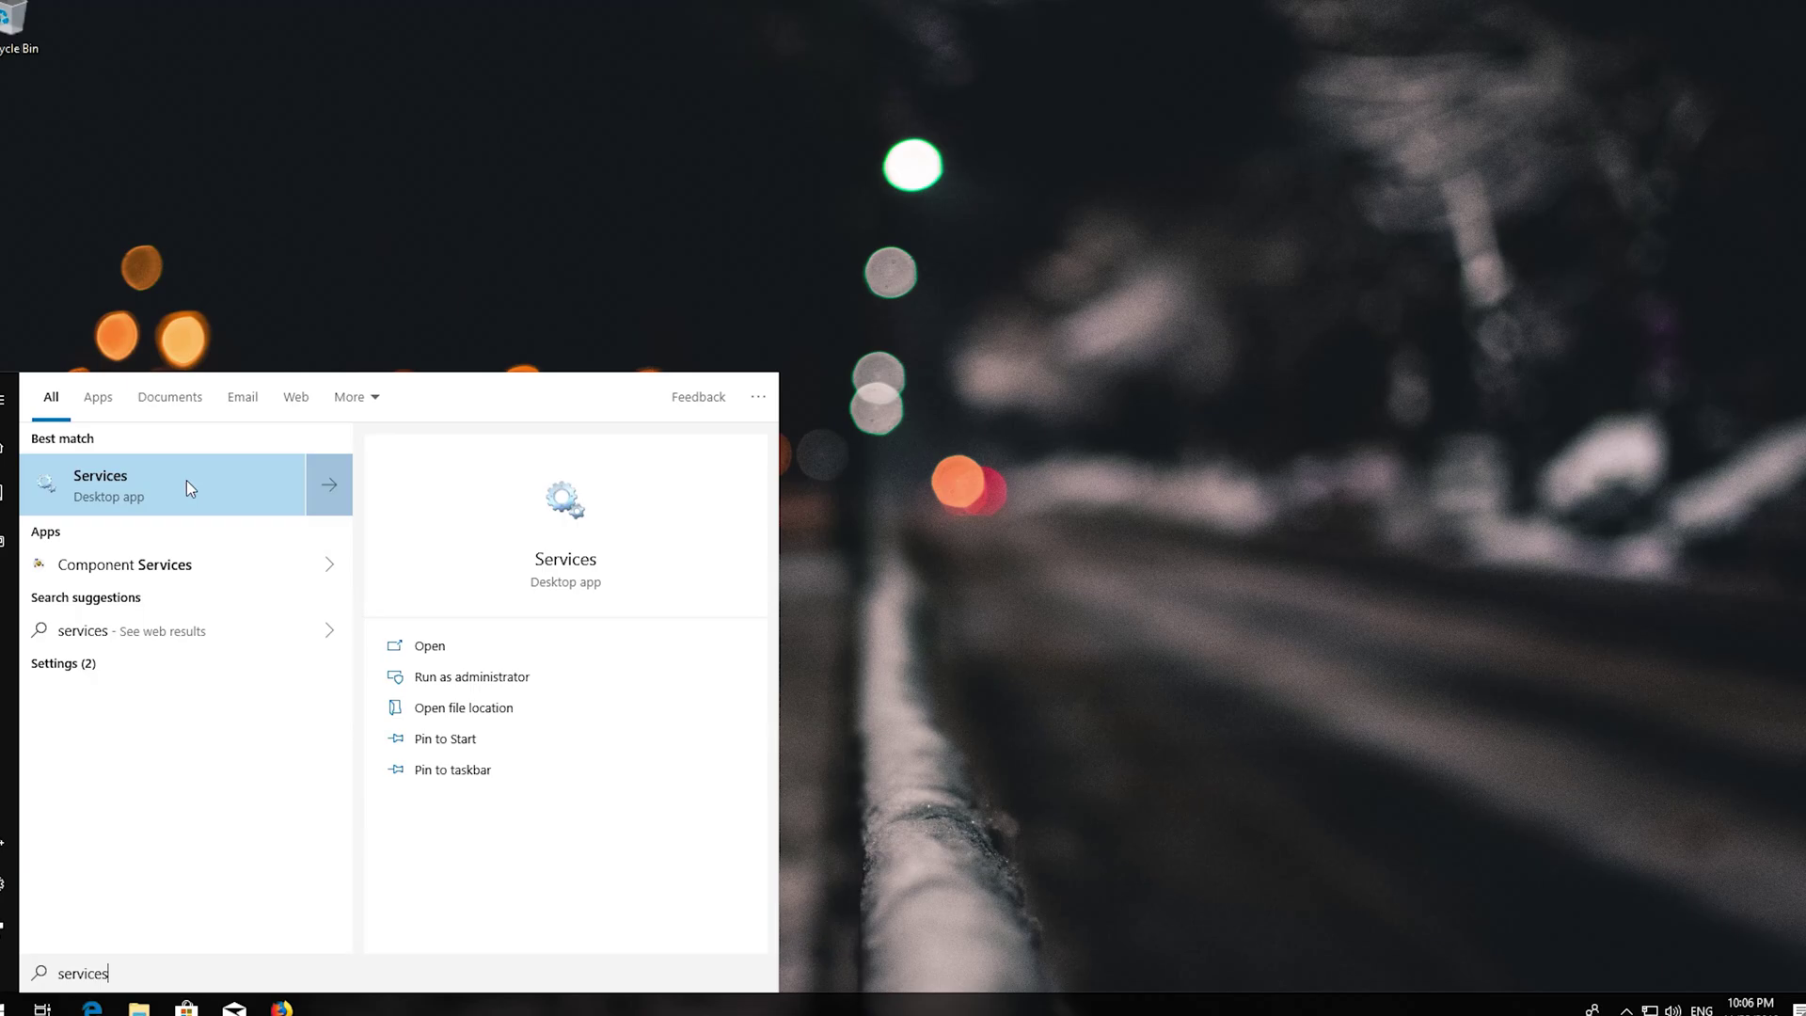
click(186, 487)
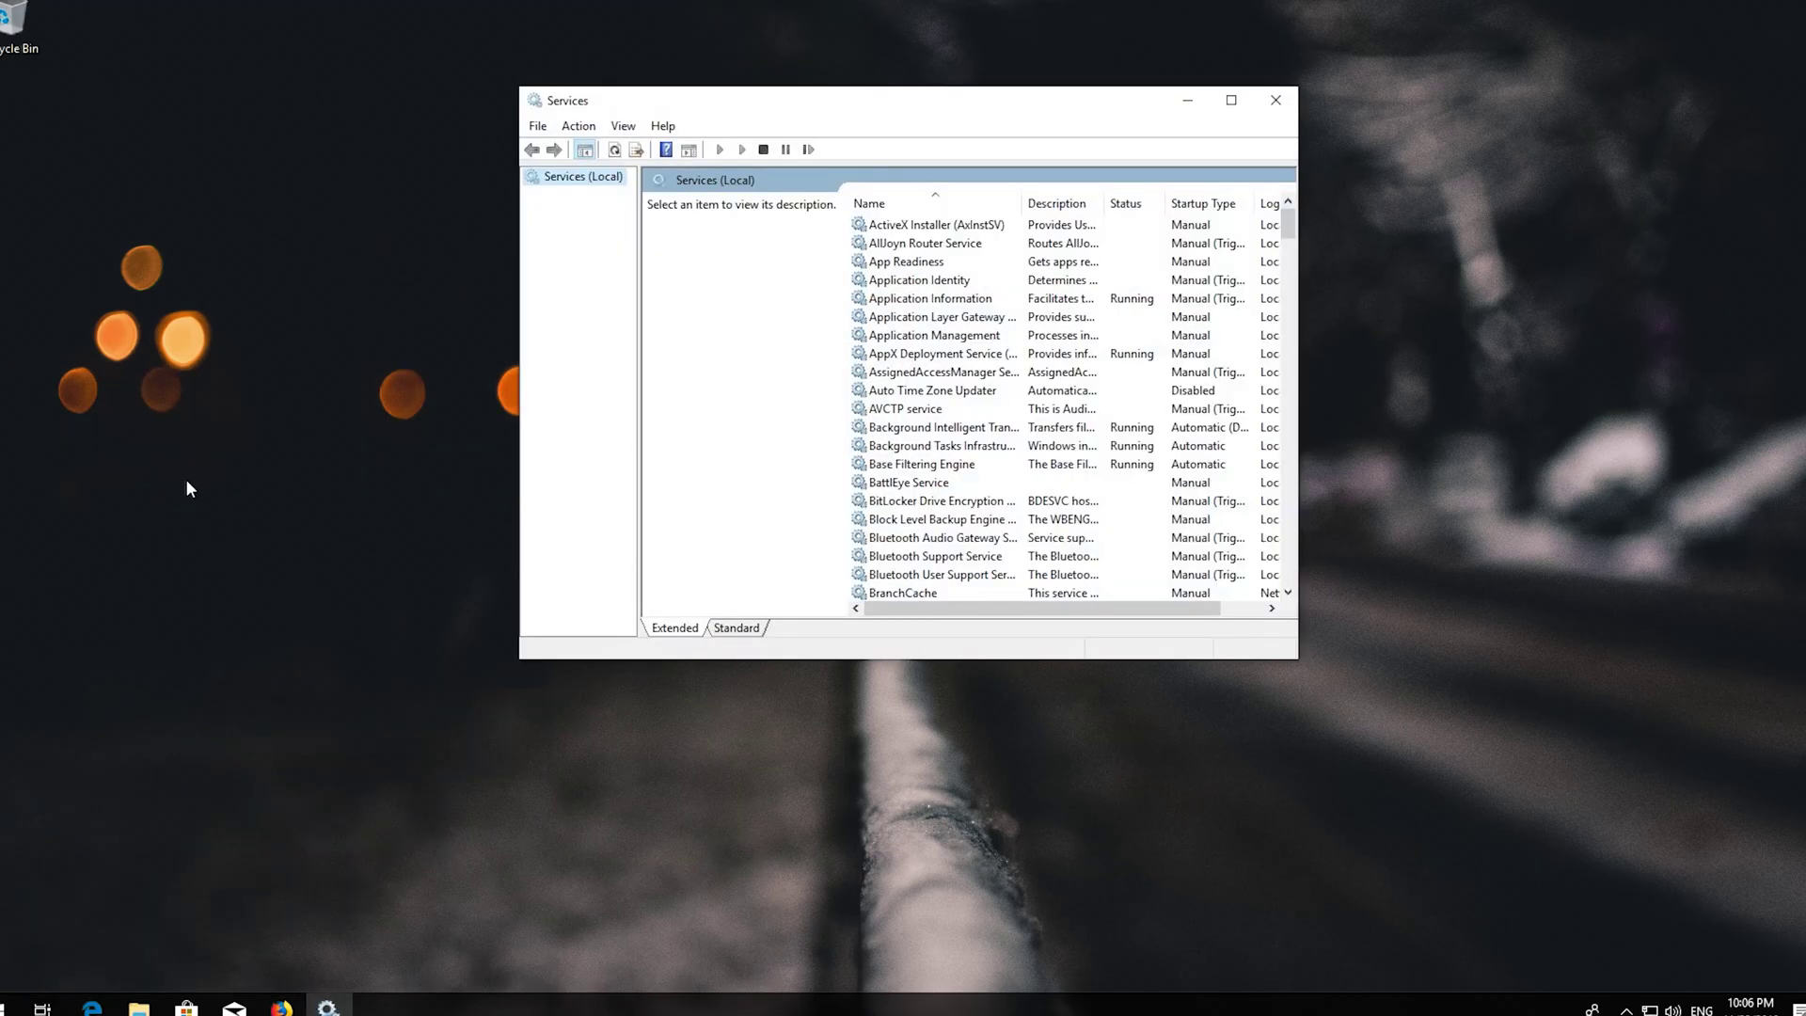
Scroll the Services list down and select Windows Update to show its description.
click(901, 409)
scroll(901, 407, down, 11)
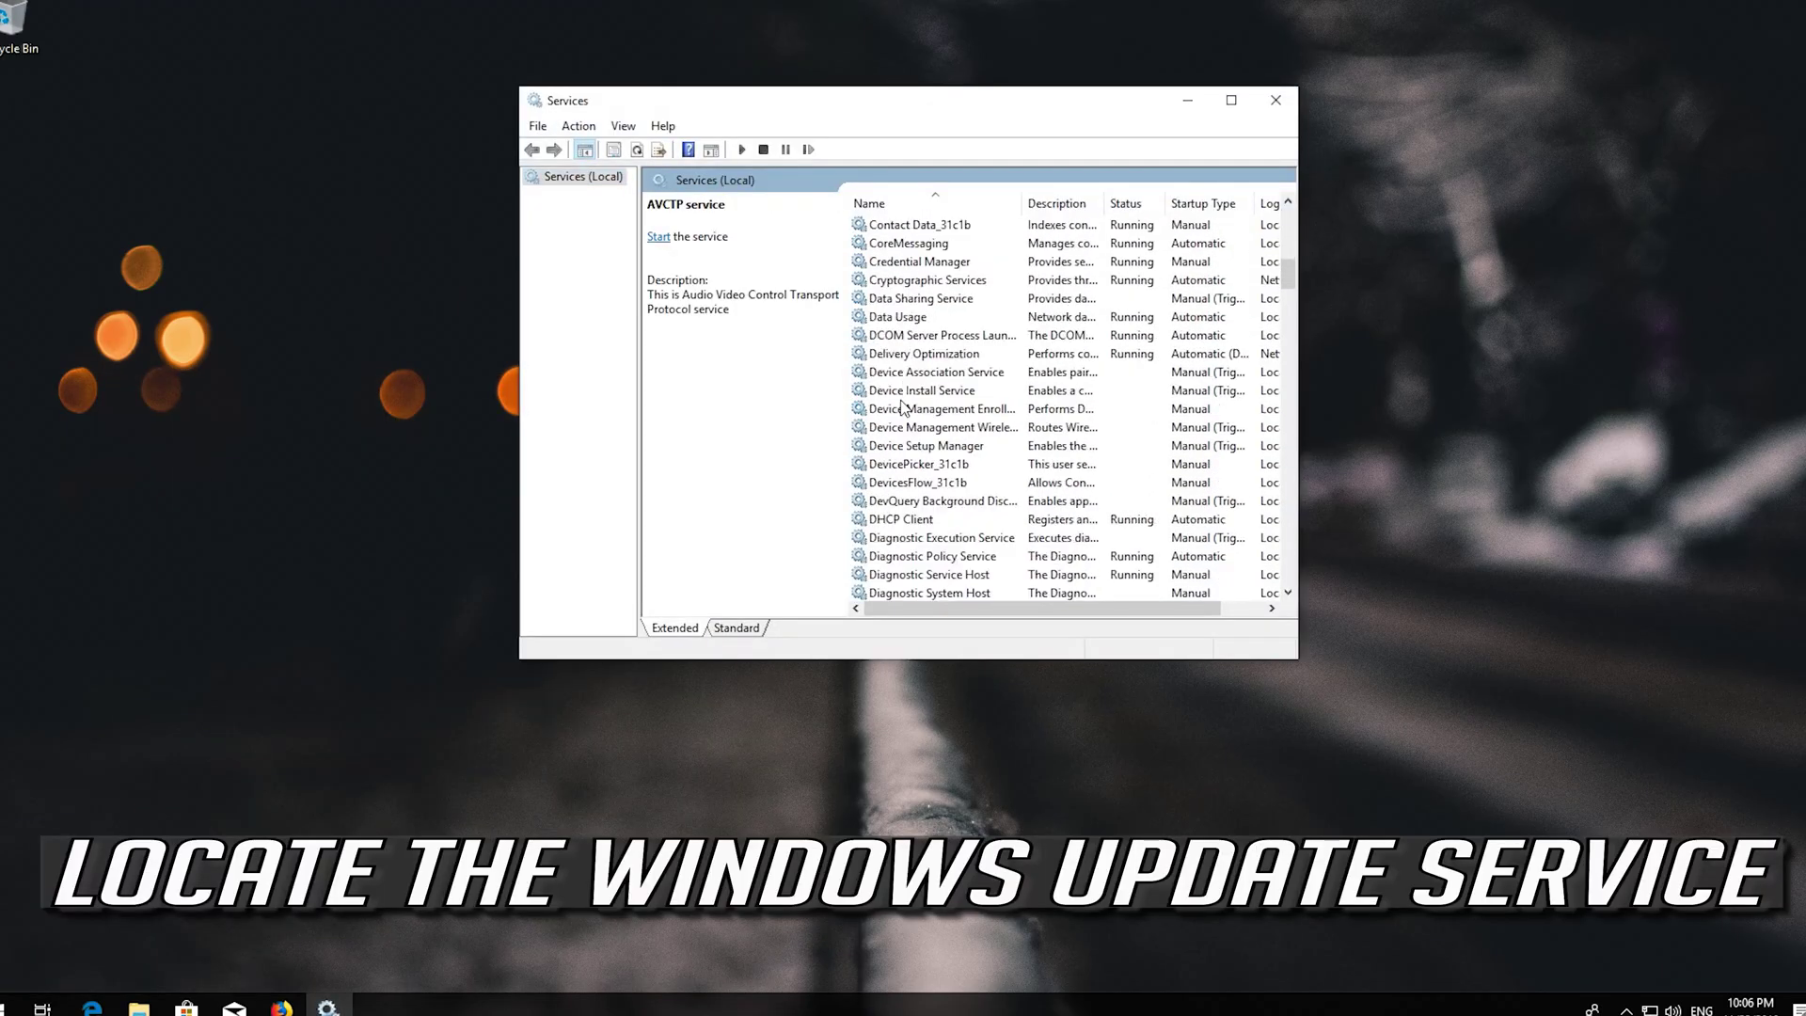
scroll(901, 407, down, 15)
scroll(901, 406, down, 13)
scroll(901, 406, down, 8)
scroll(901, 407, down, 4)
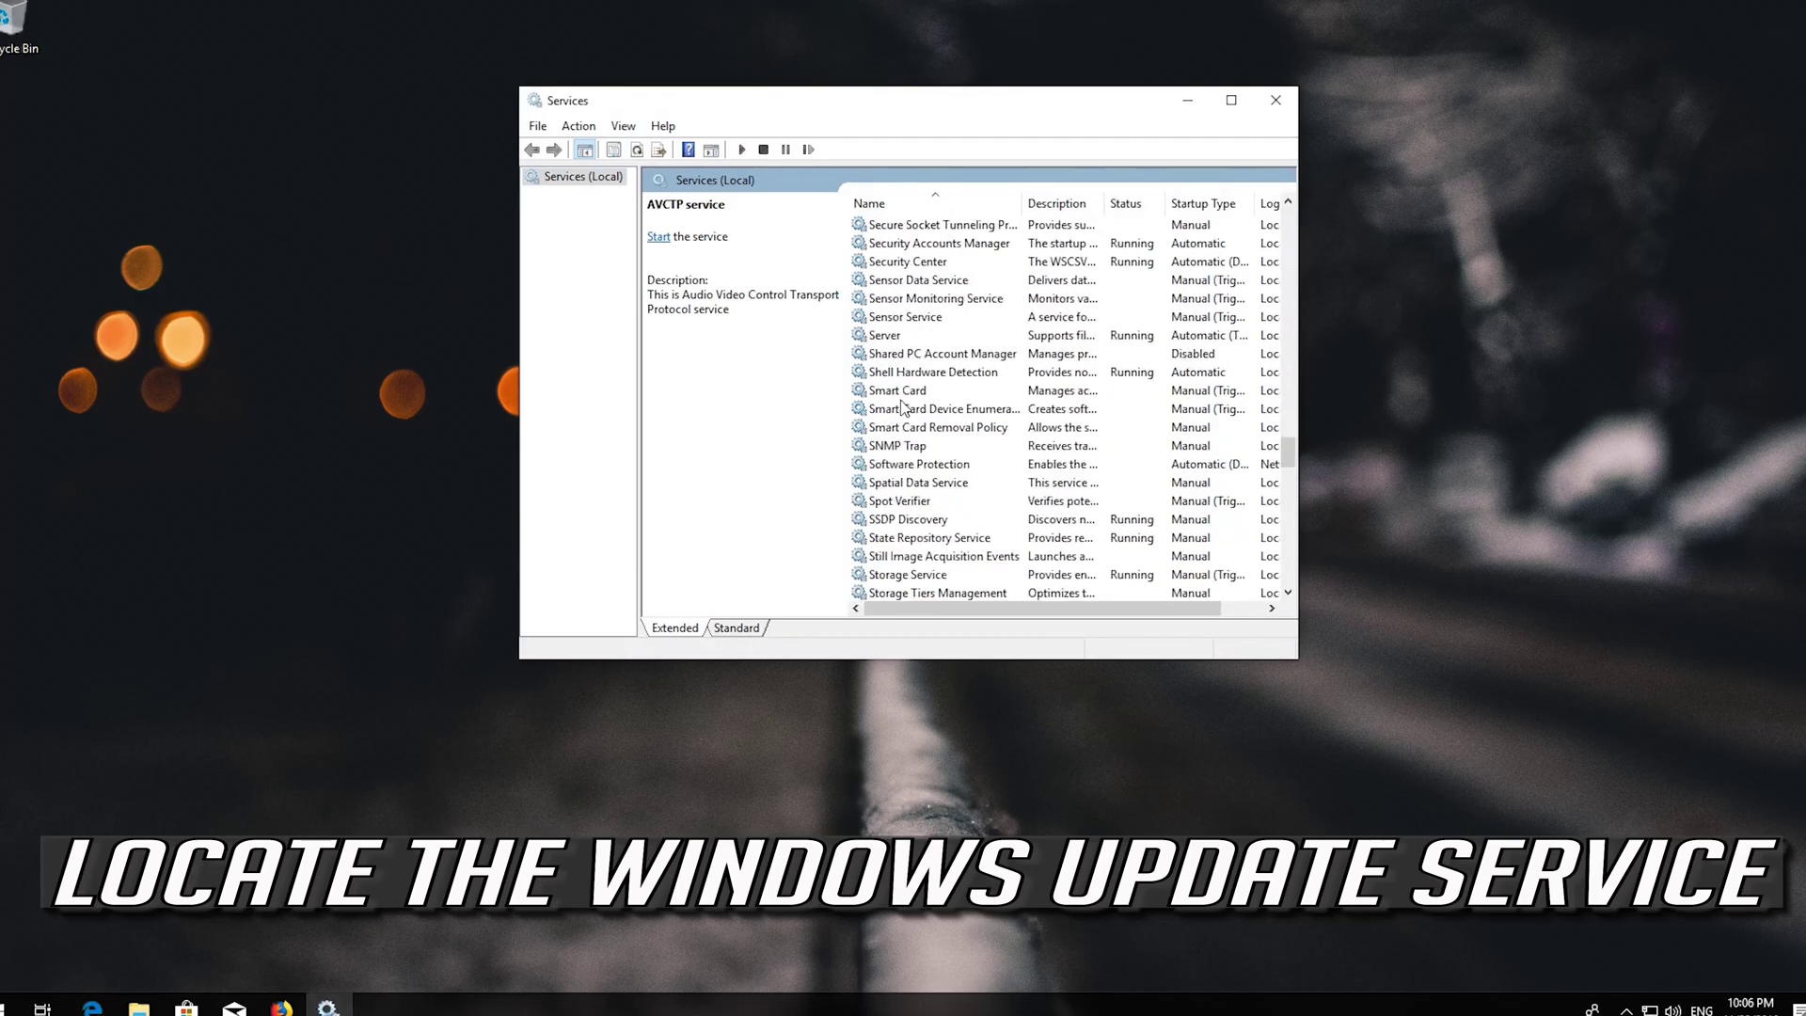
scroll(901, 406, down, 3)
scroll(901, 406, down, 5)
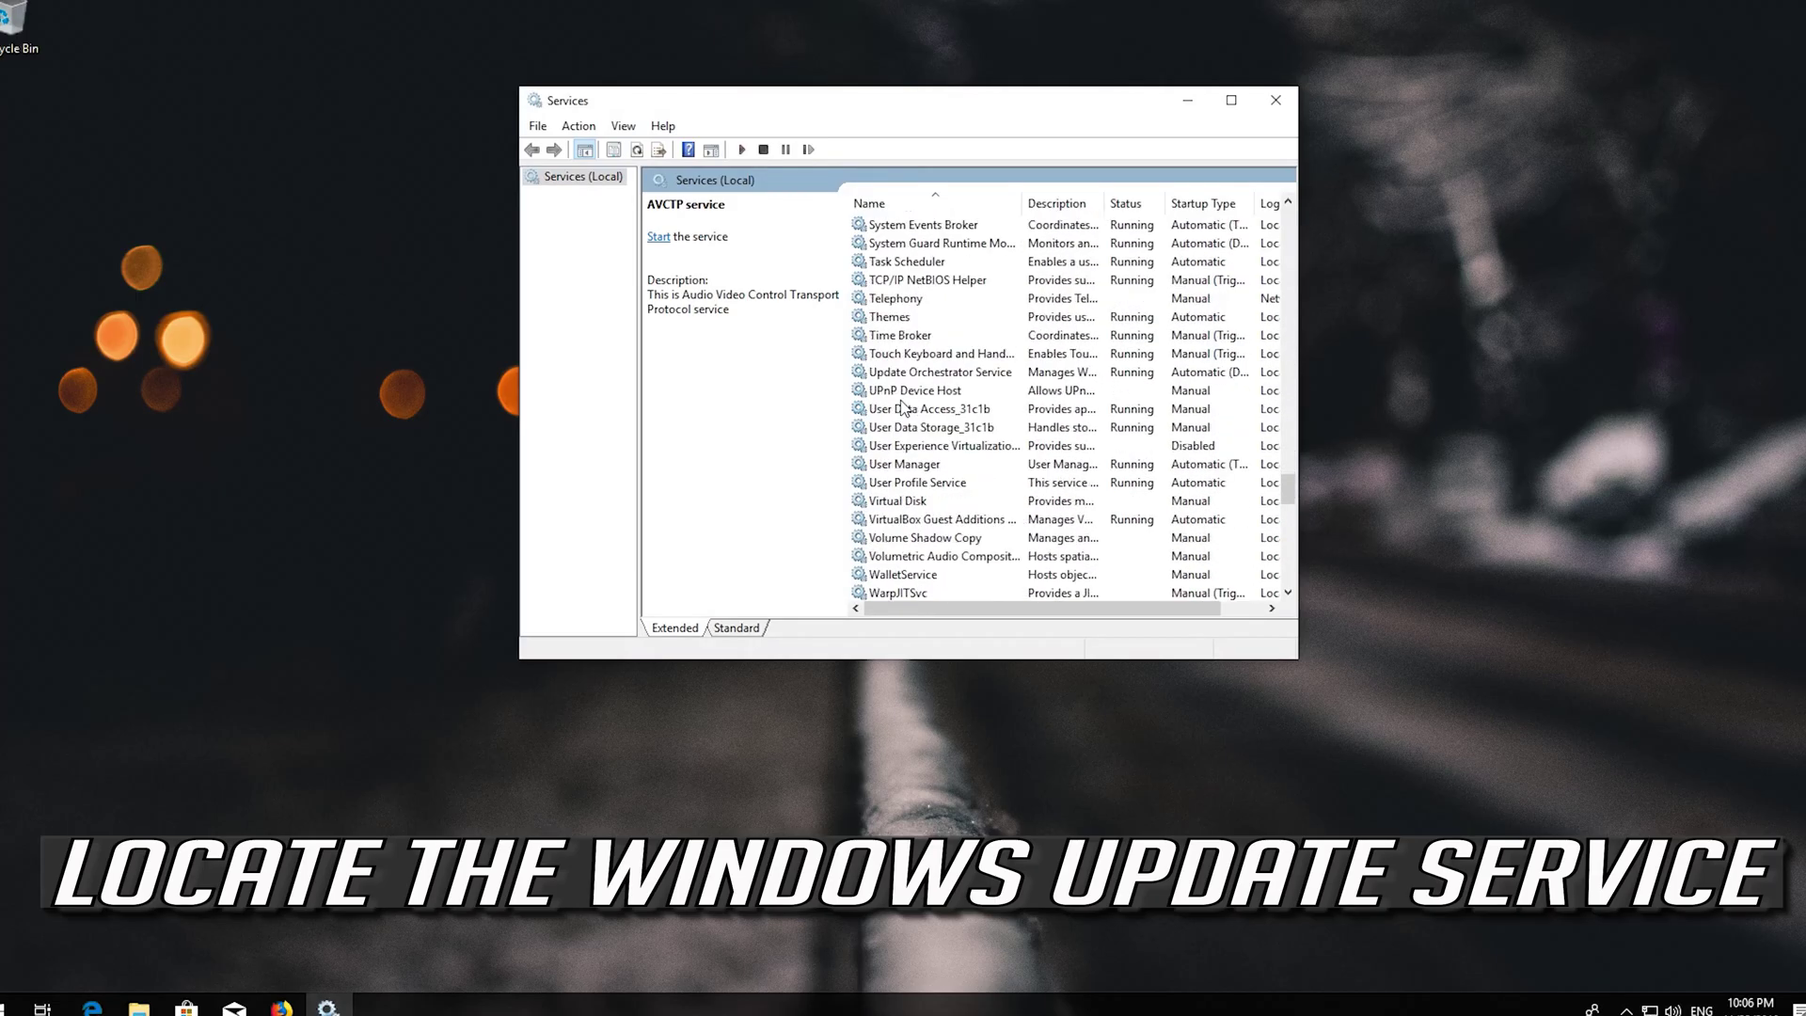
scroll(902, 409, down, 5)
scroll(901, 408, down, 4)
scroll(901, 408, down, 6)
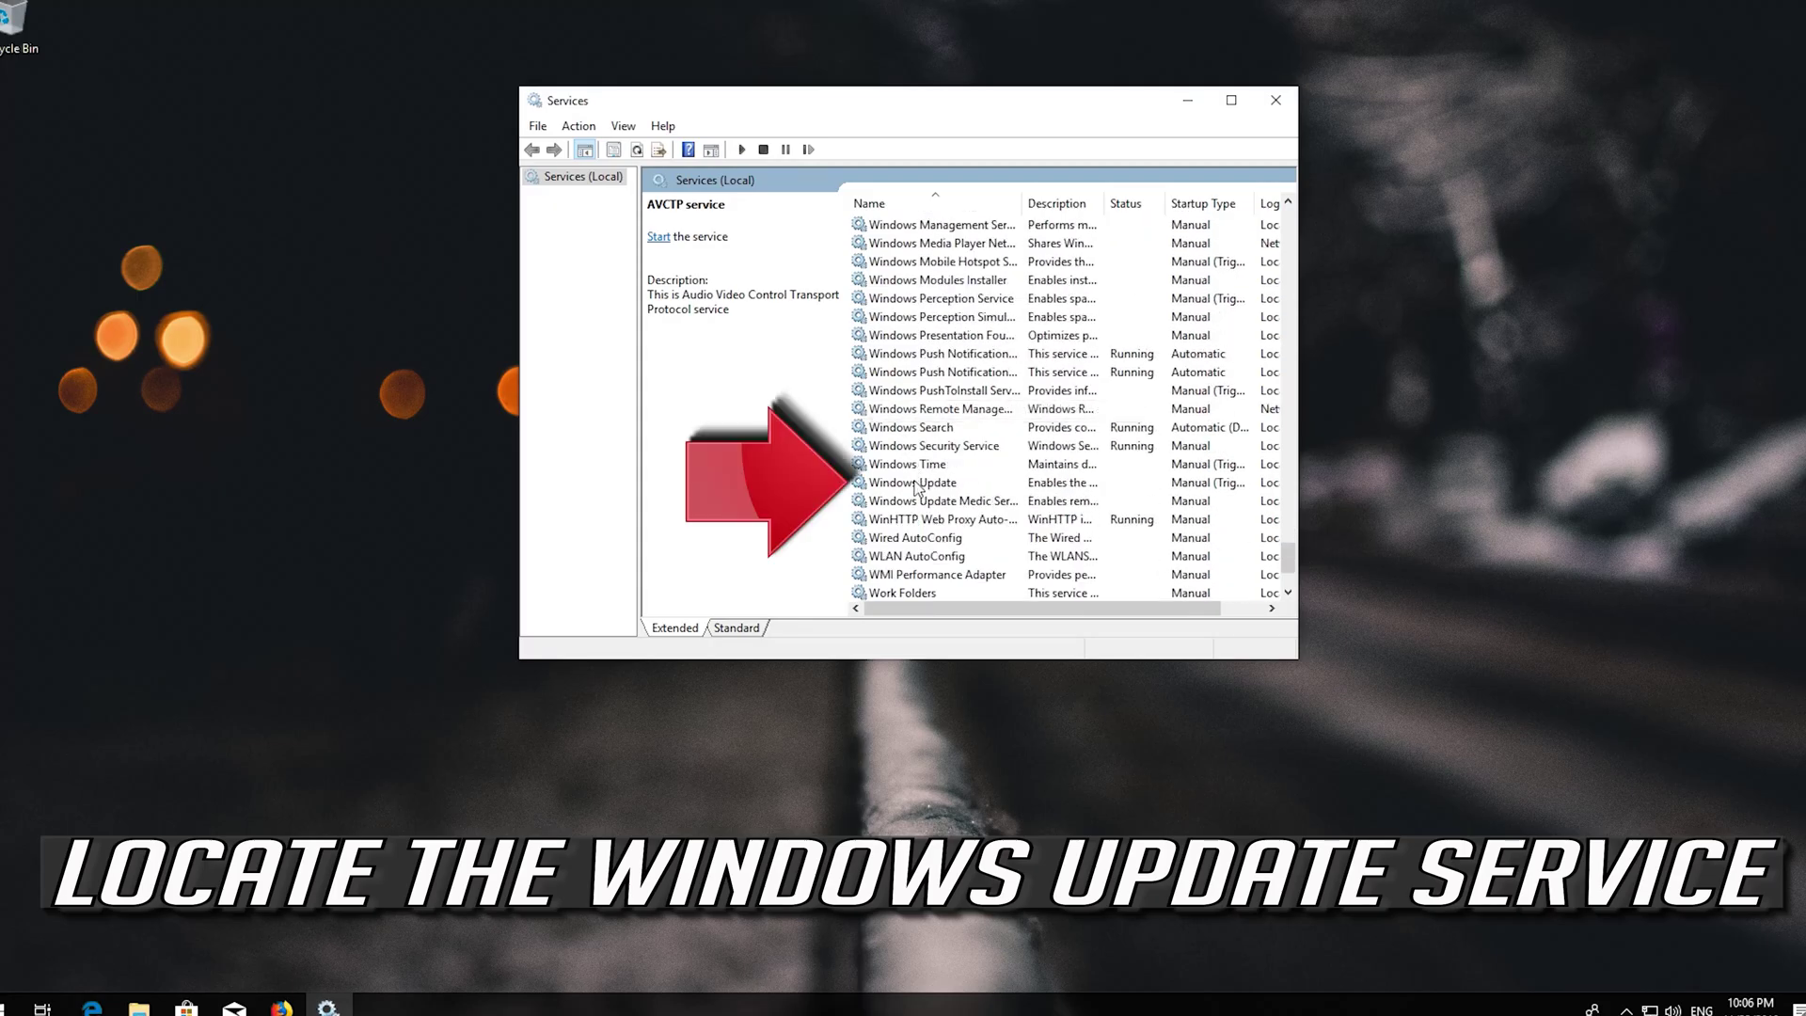
click(917, 488)
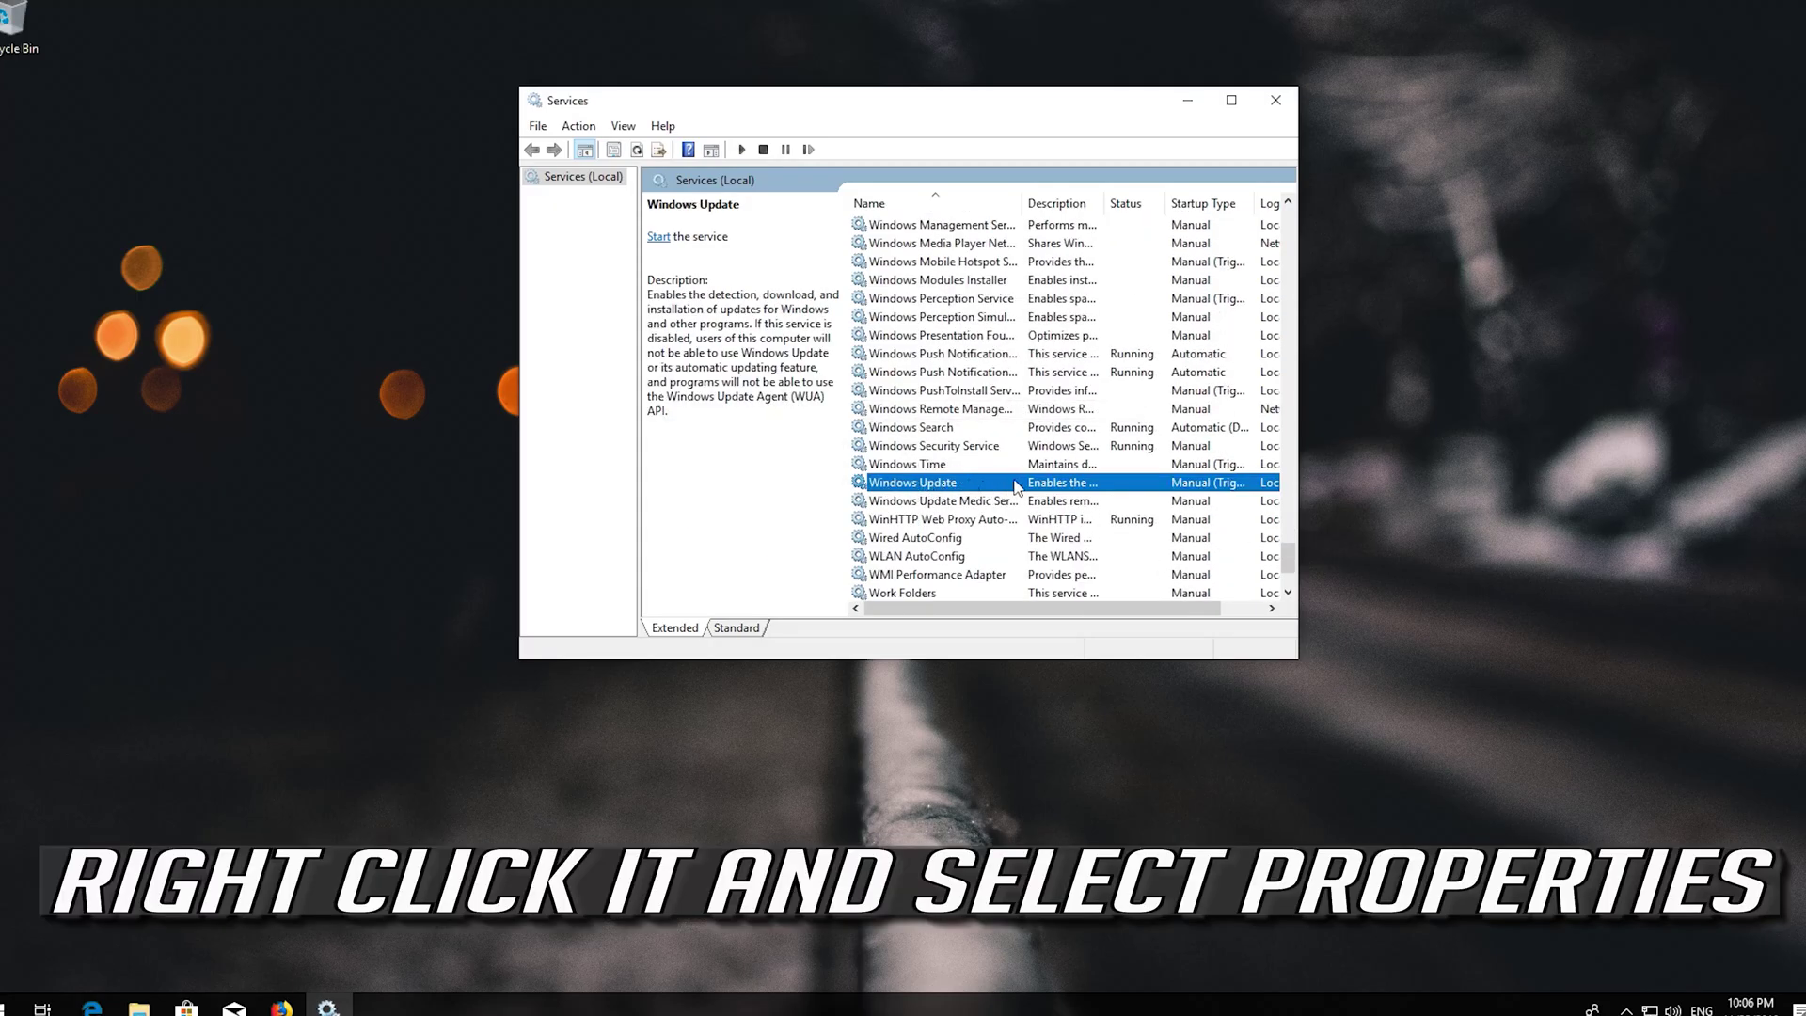
Set the Windows Update service's startup type to Automatic in its Properties and apply it.
right_click(933, 484)
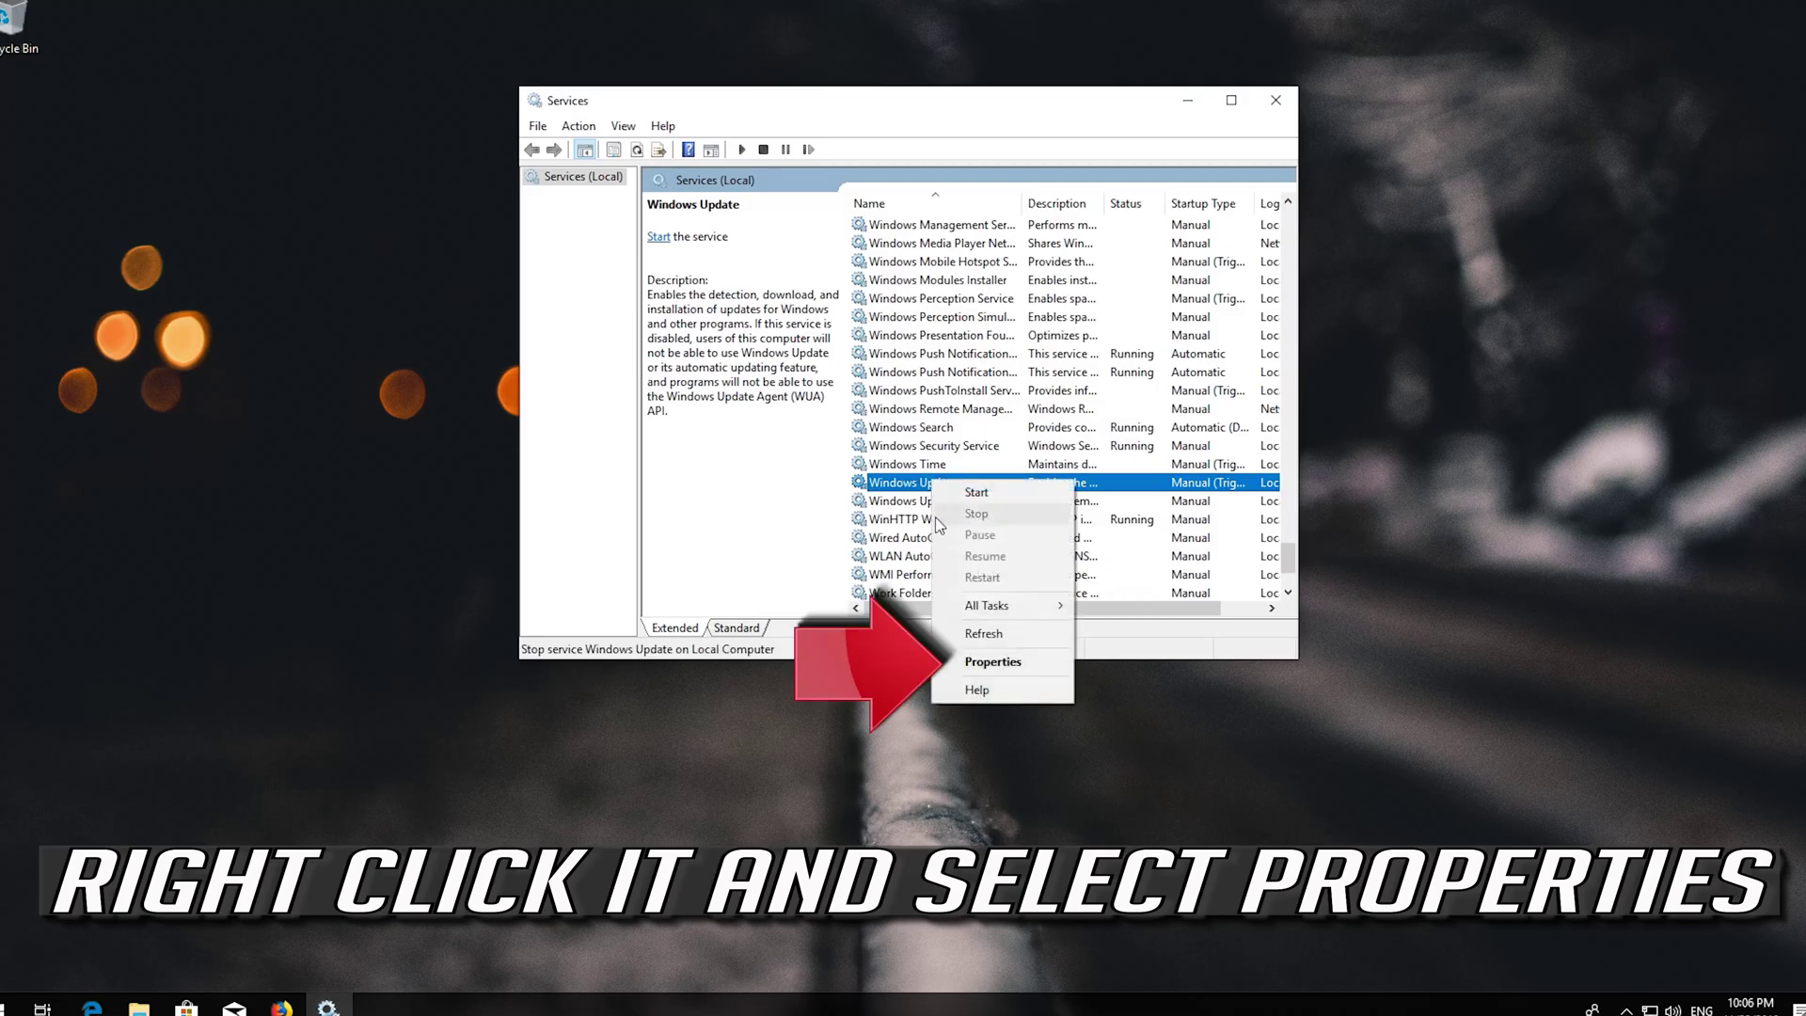
click(1007, 662)
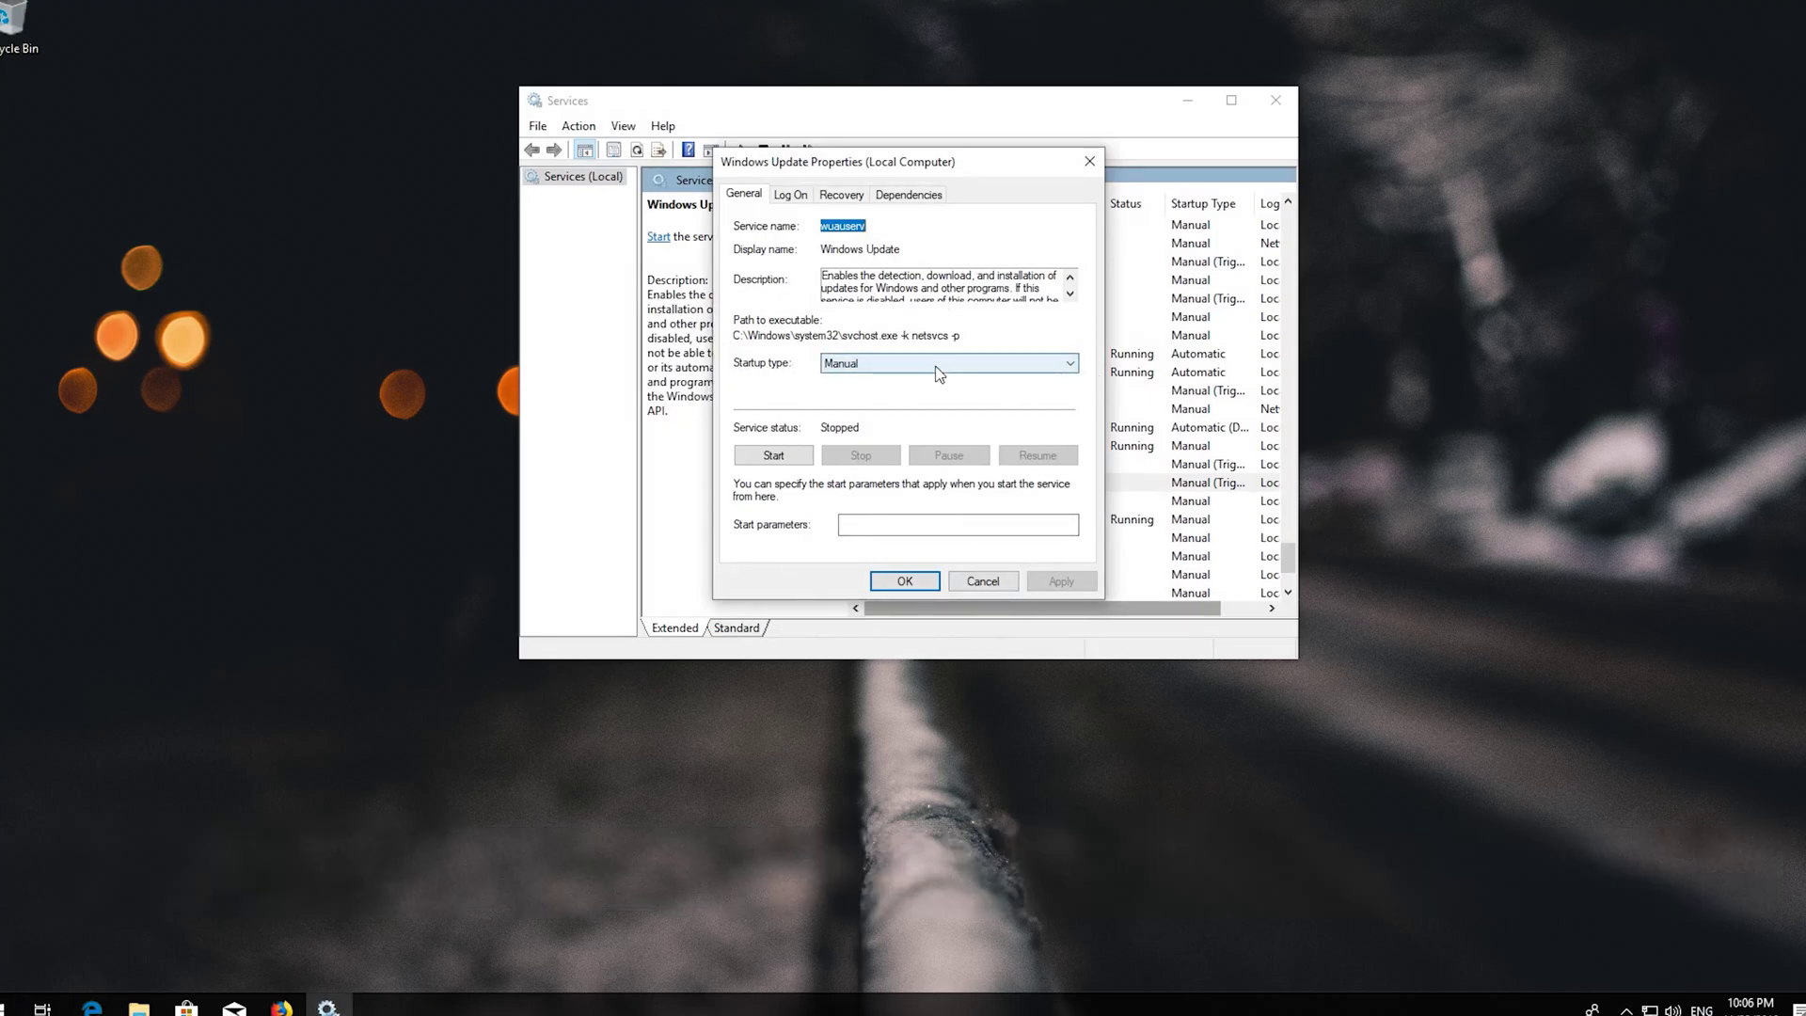
click(937, 366)
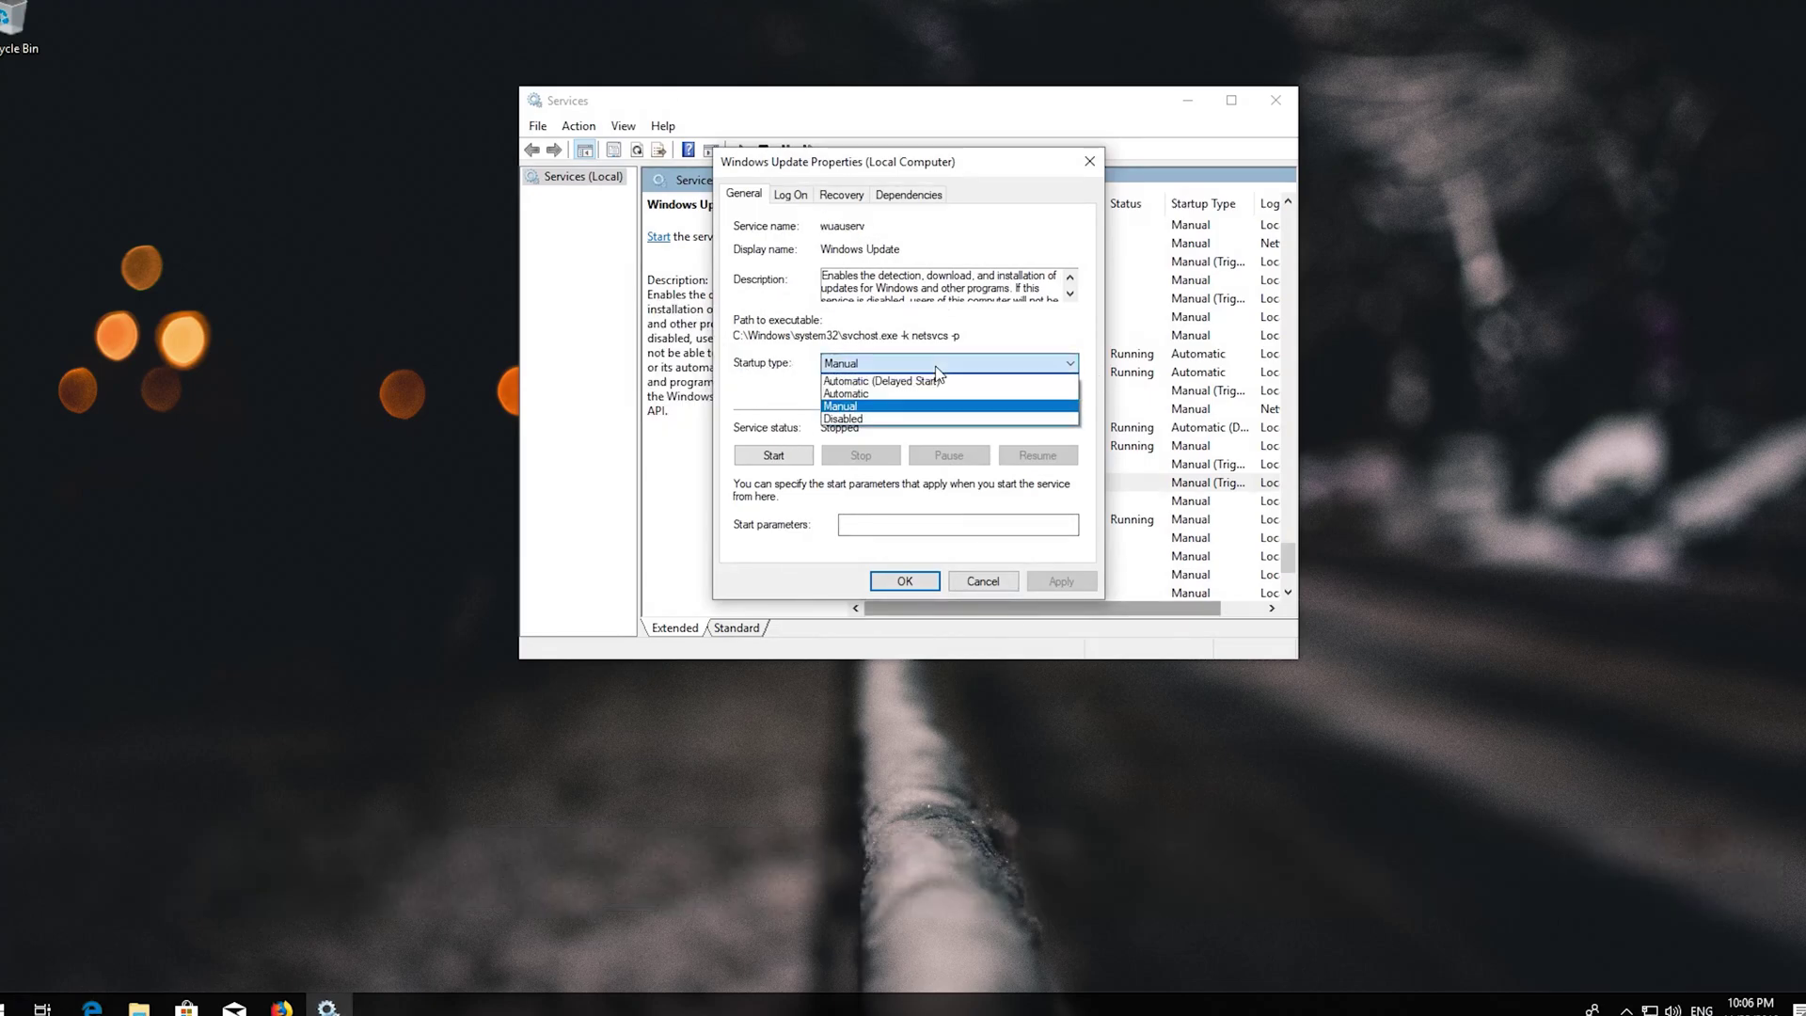
click(894, 393)
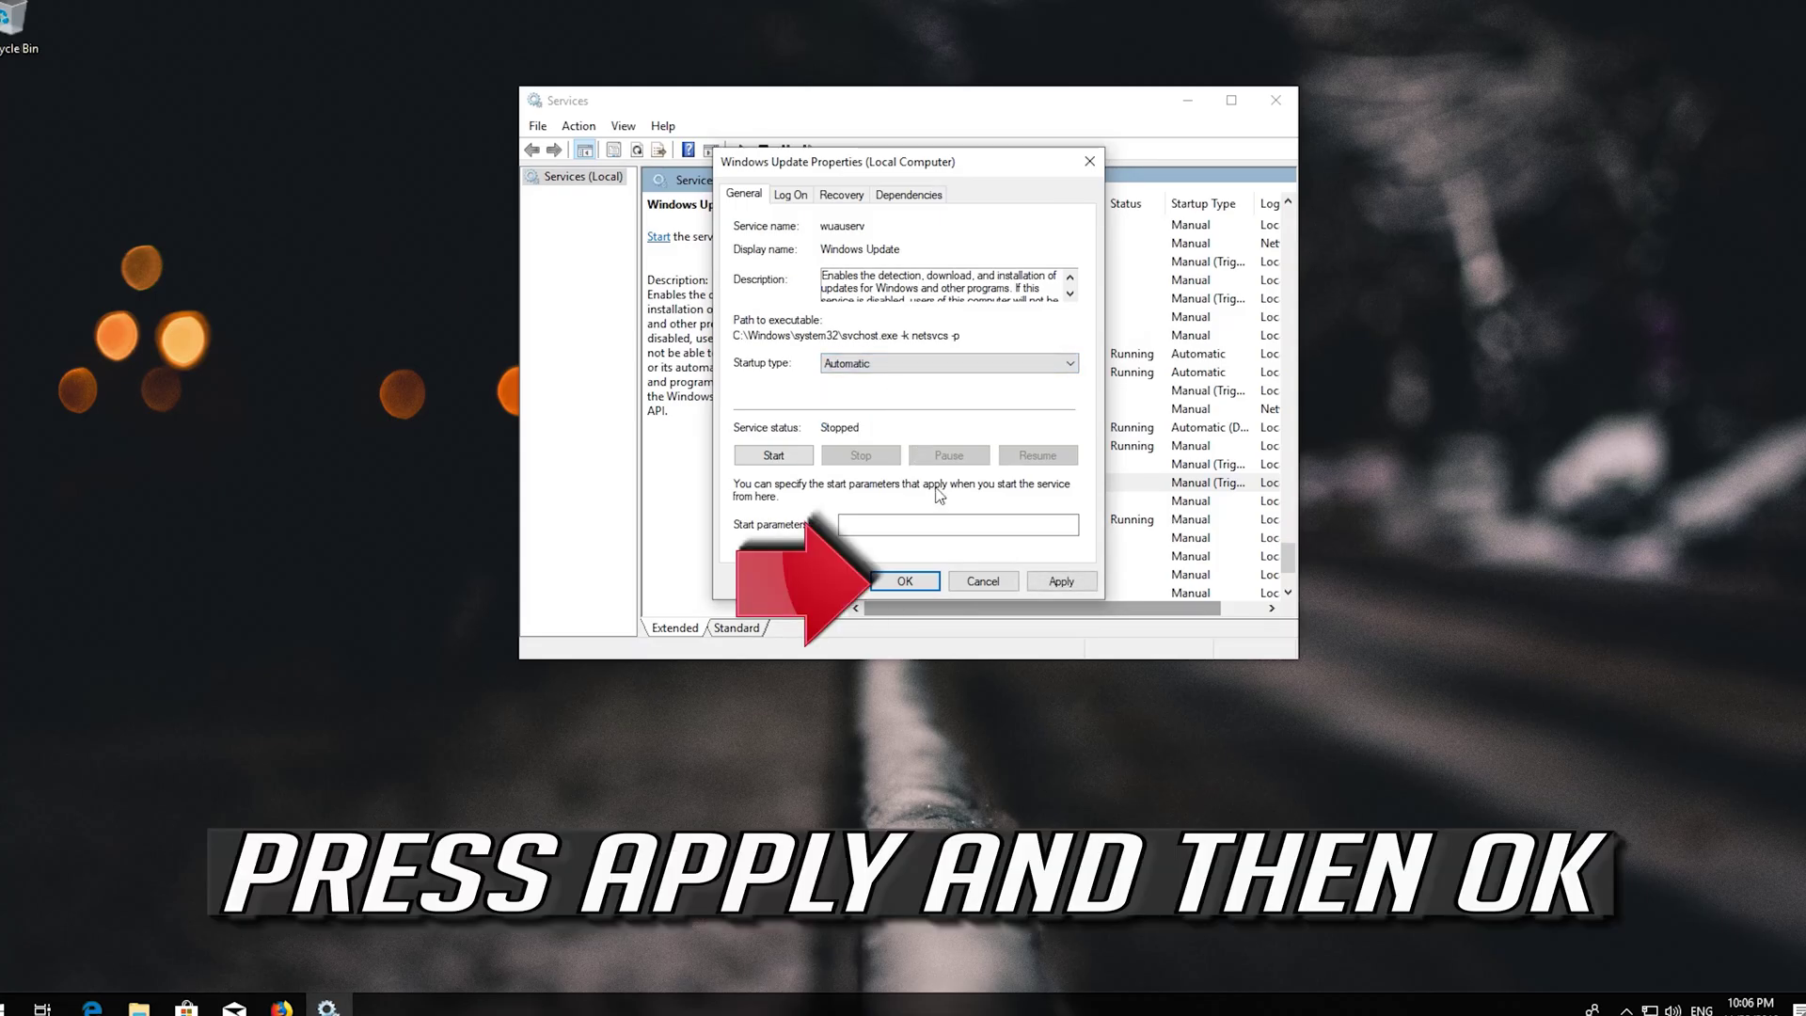
click(1070, 583)
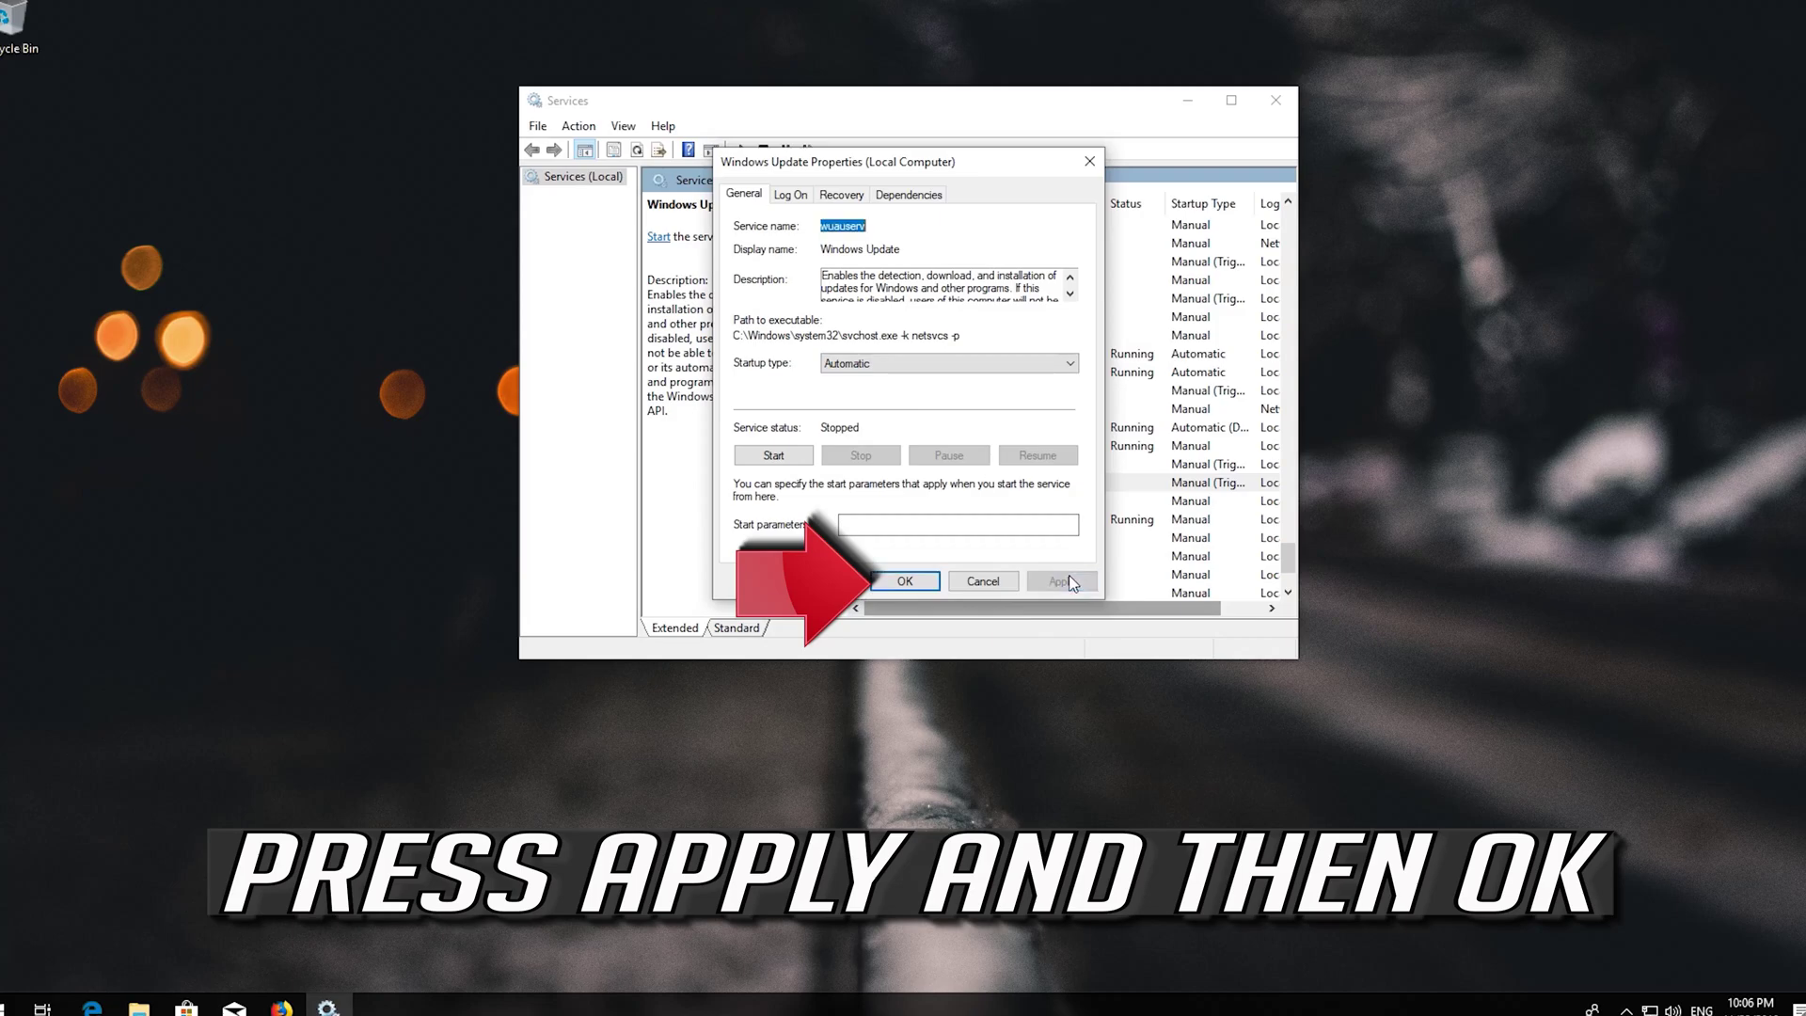
click(912, 583)
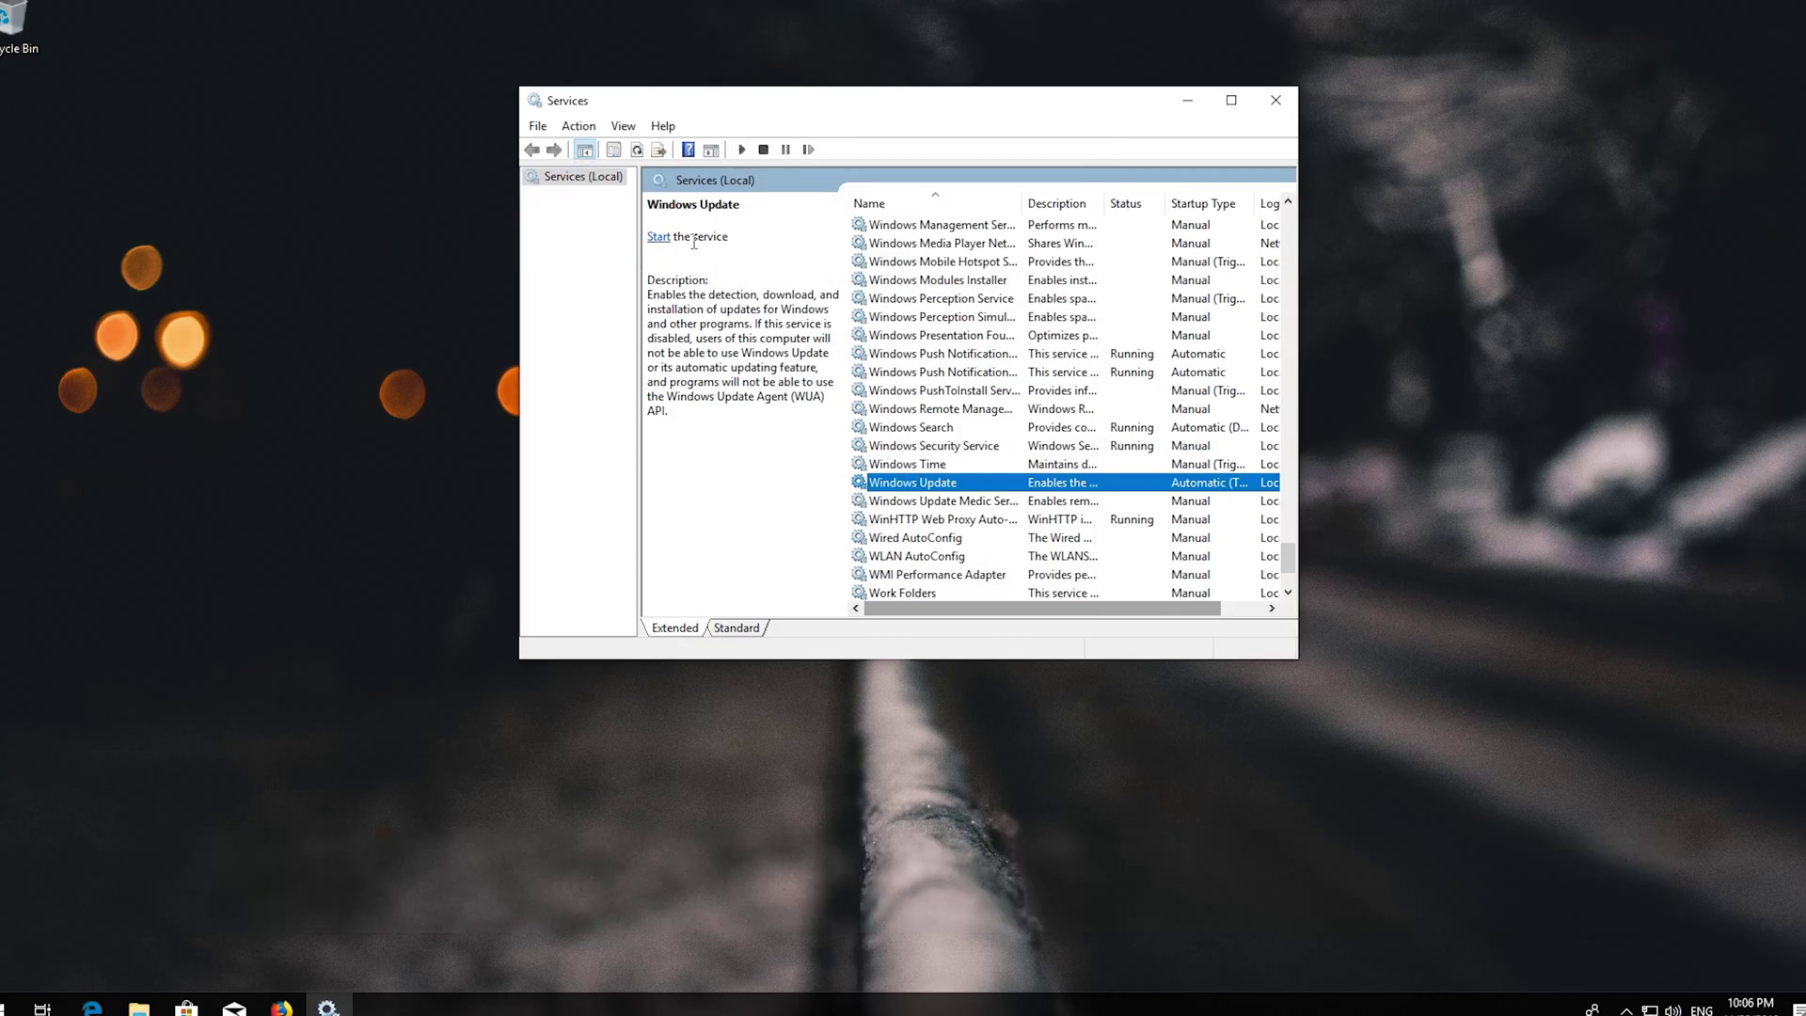
Start and then restart the Windows Update service, then close the Services window.
click(658, 237)
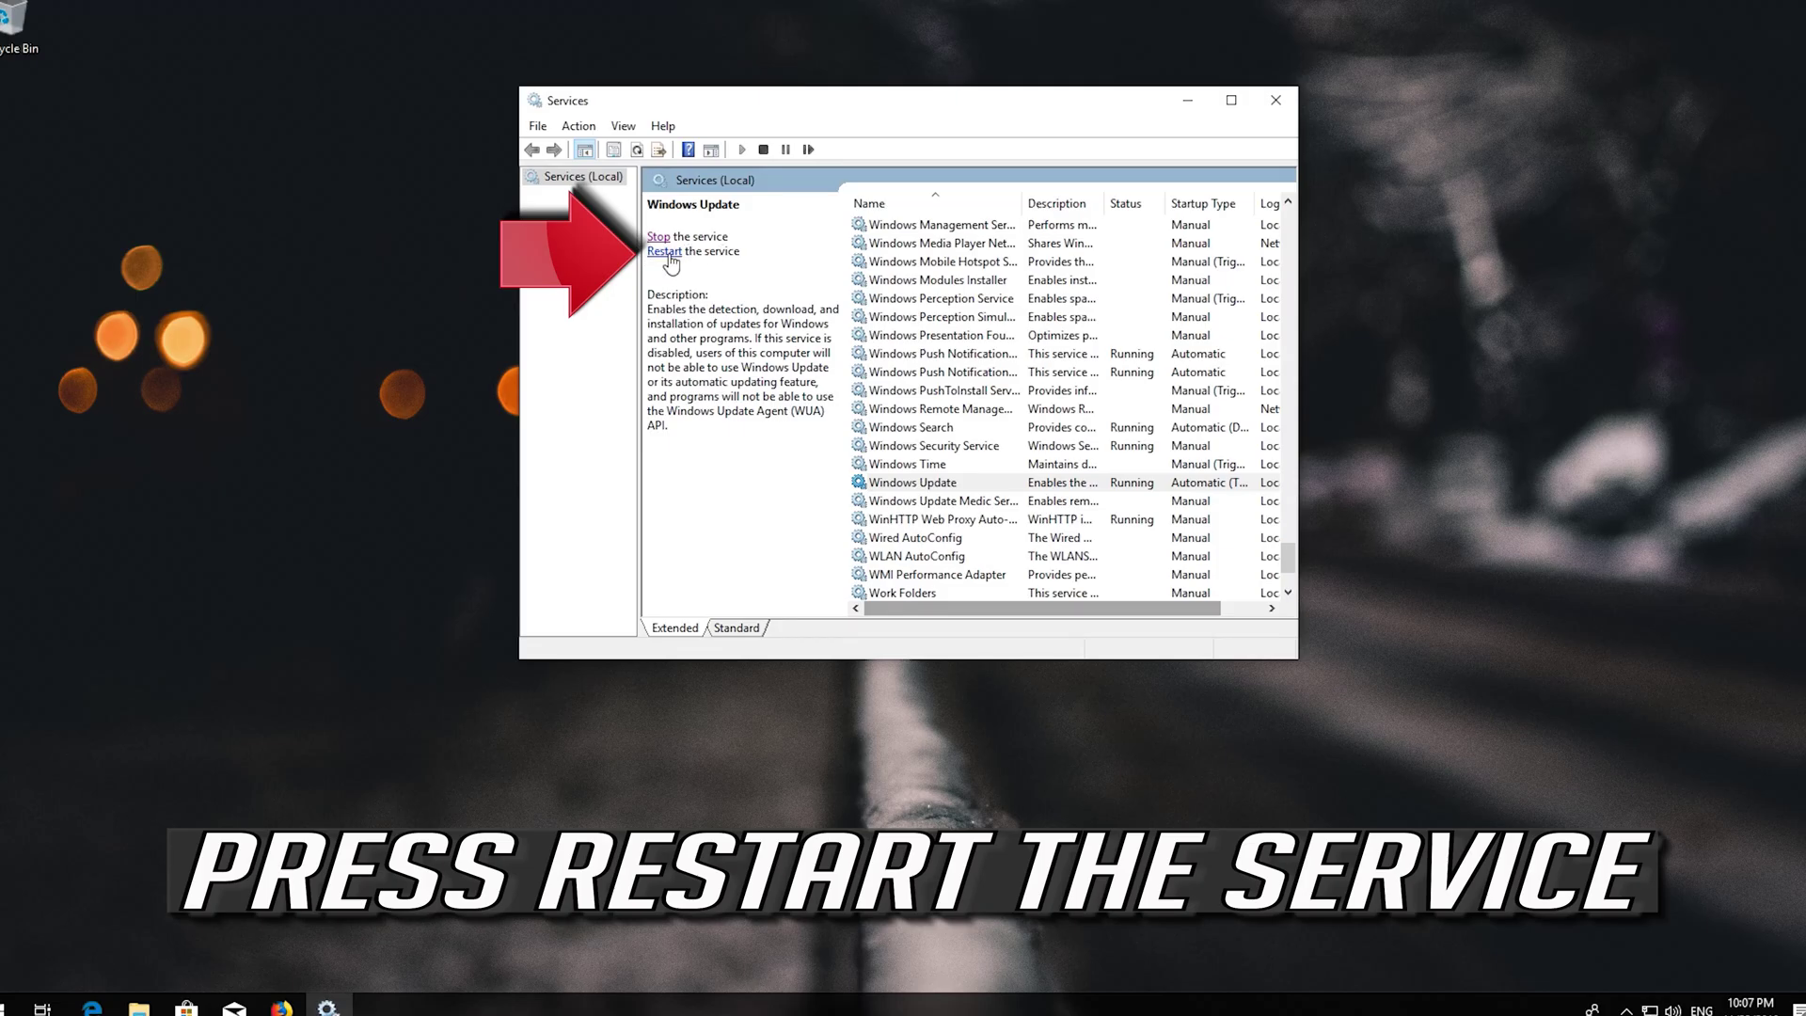
click(668, 252)
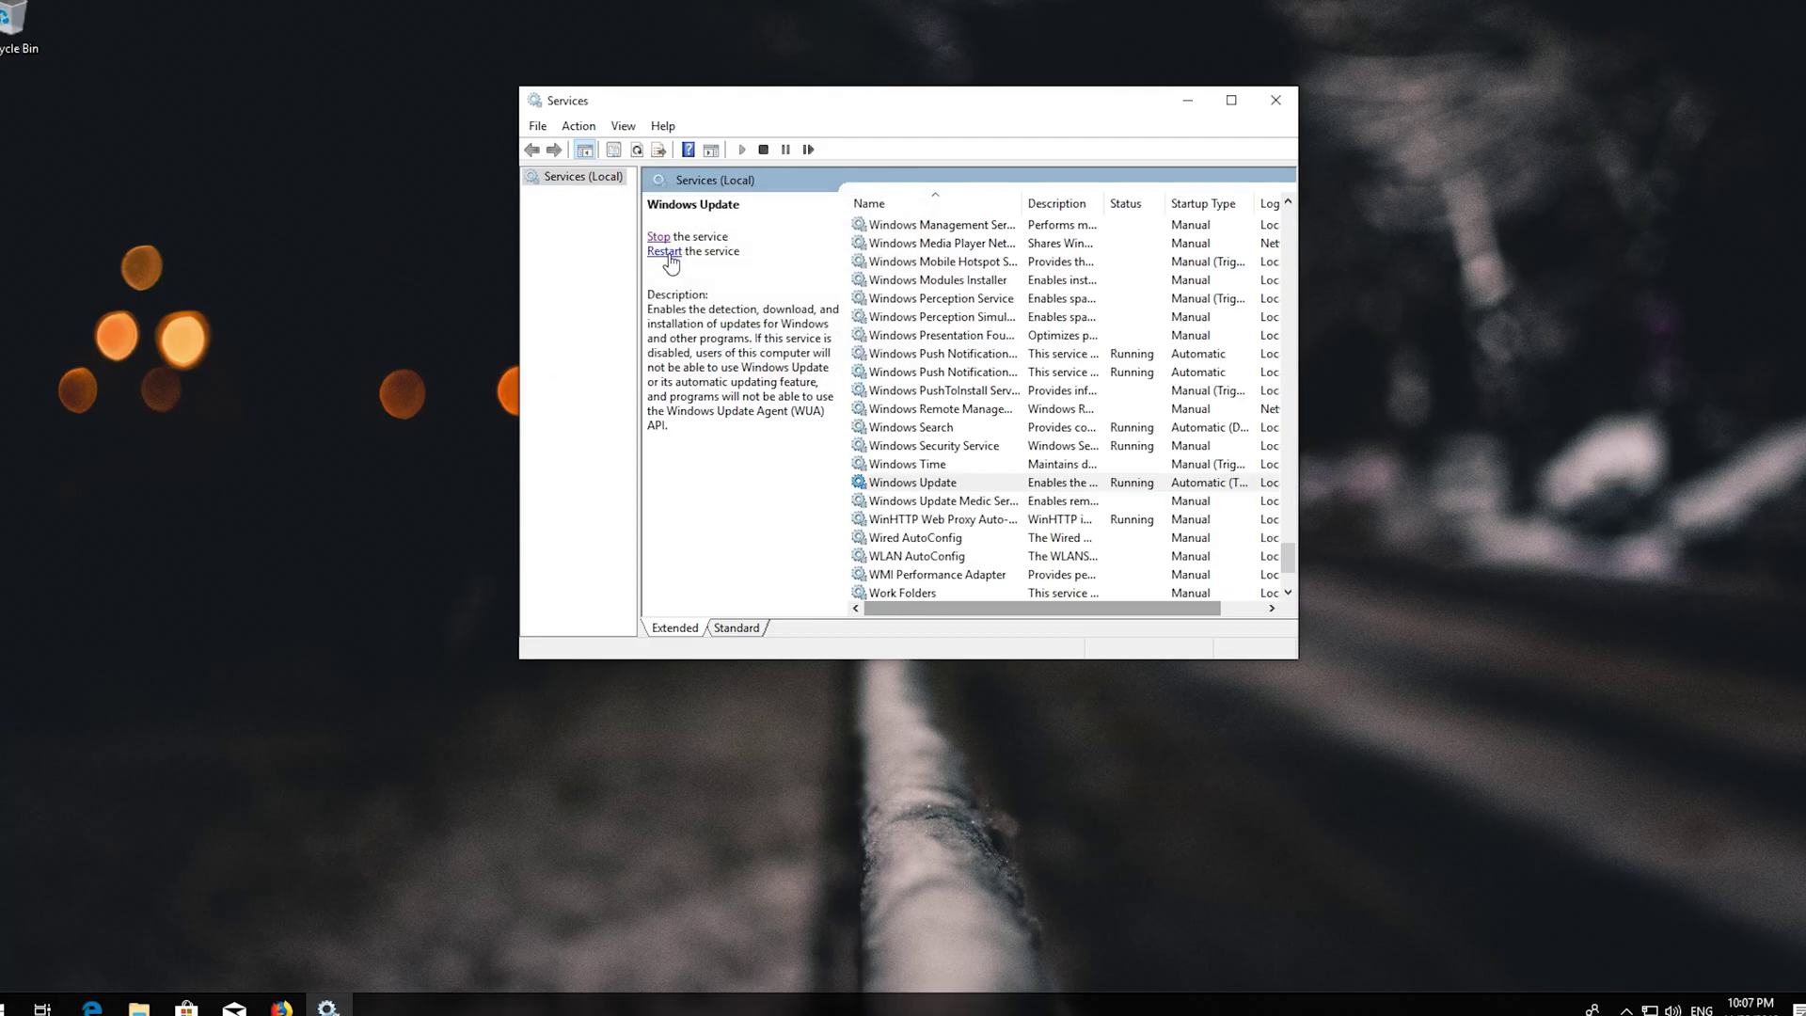
click(1276, 100)
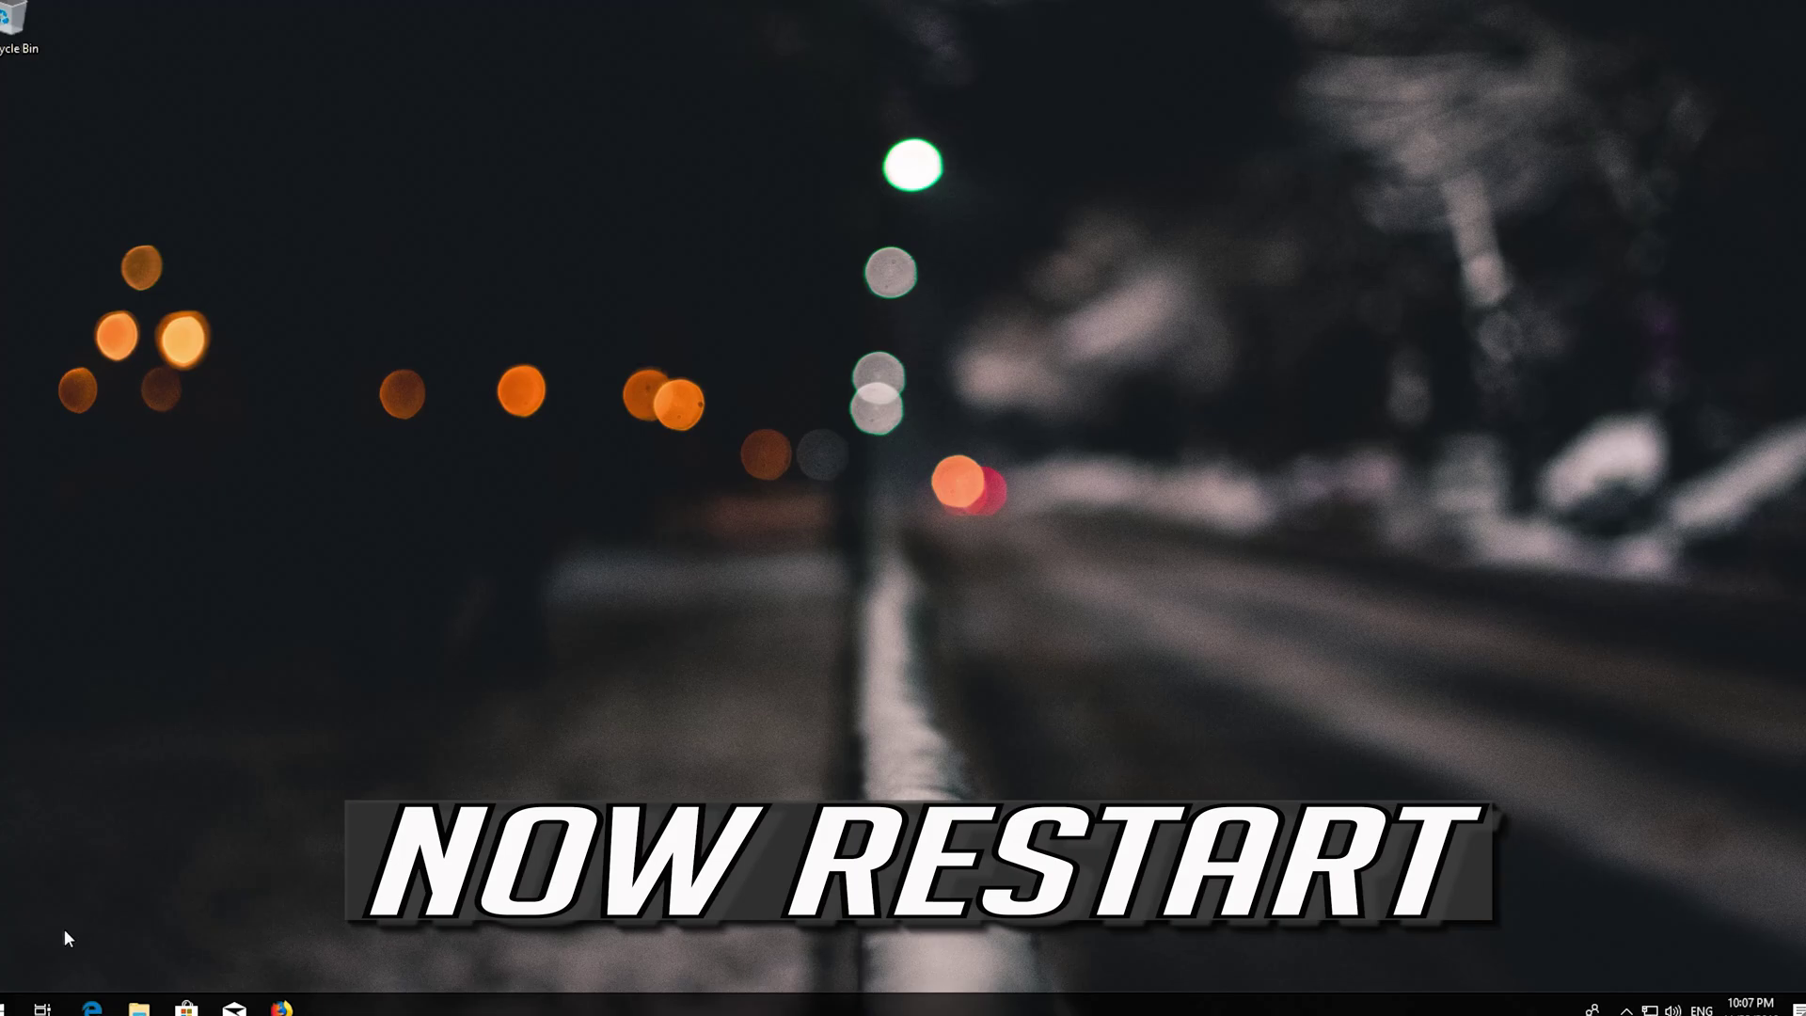
Restart the computer from the Start menu's Power options.
click(7, 1005)
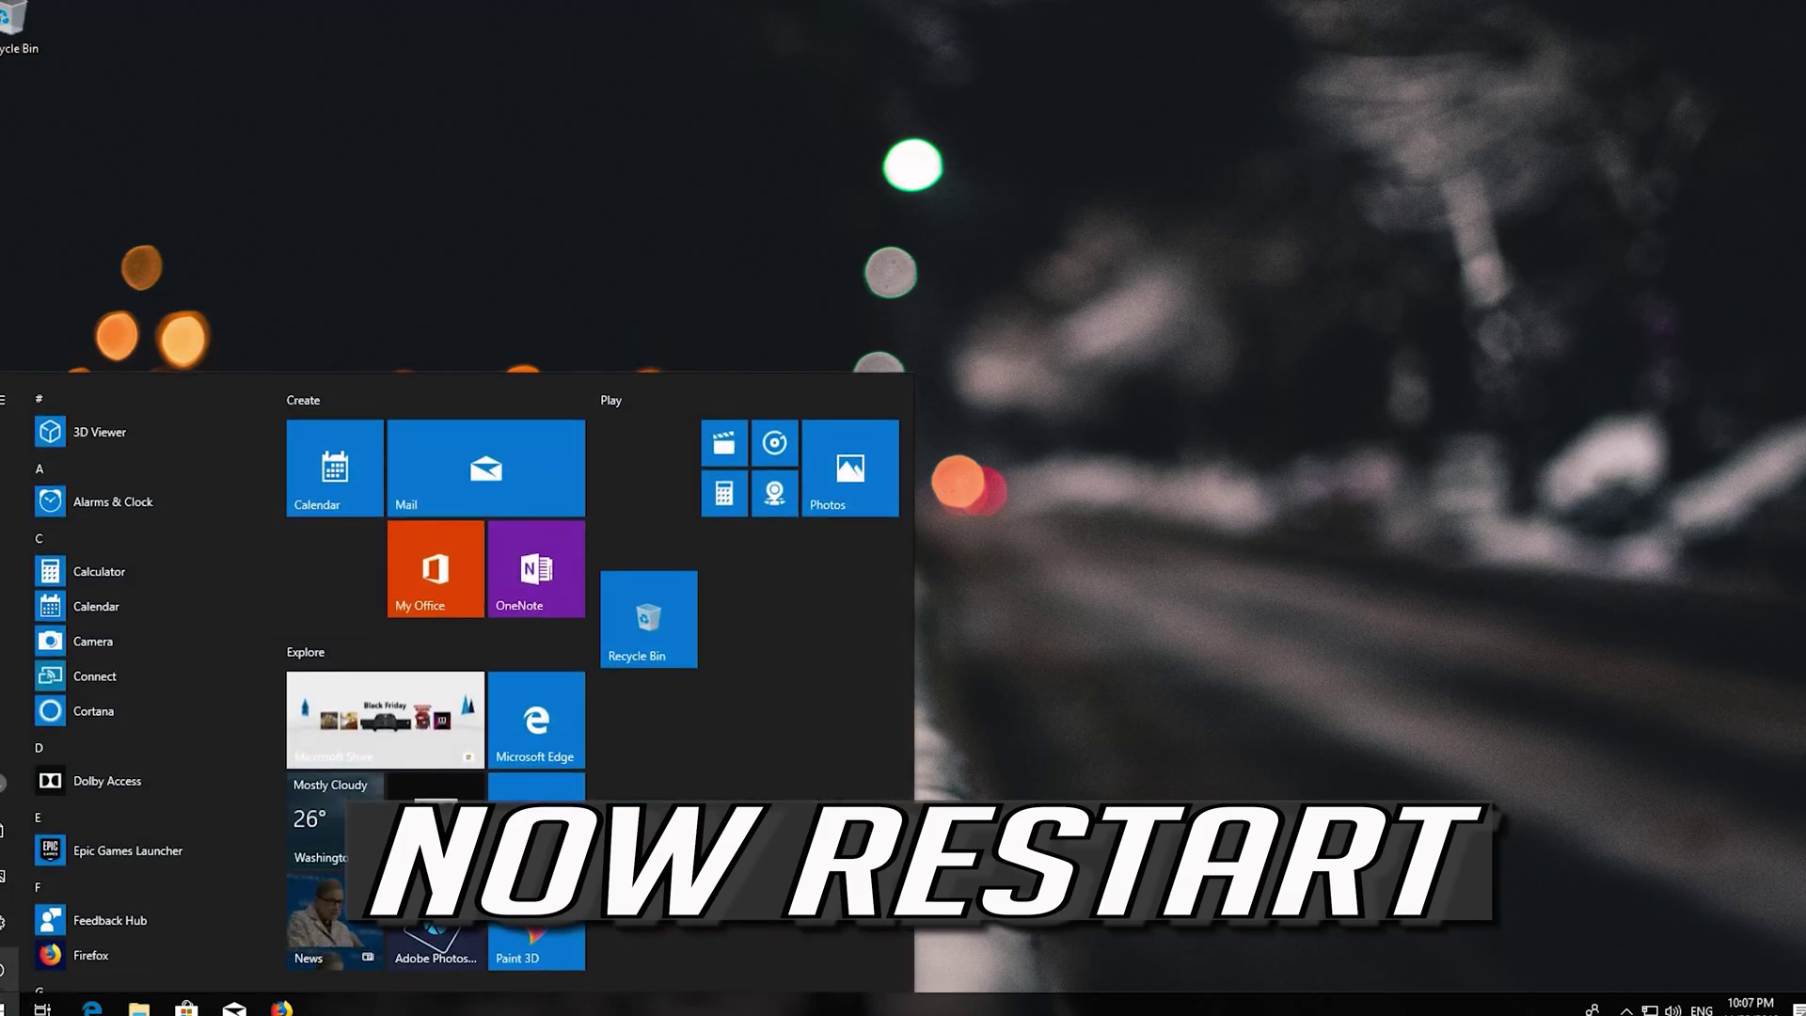
click(5, 970)
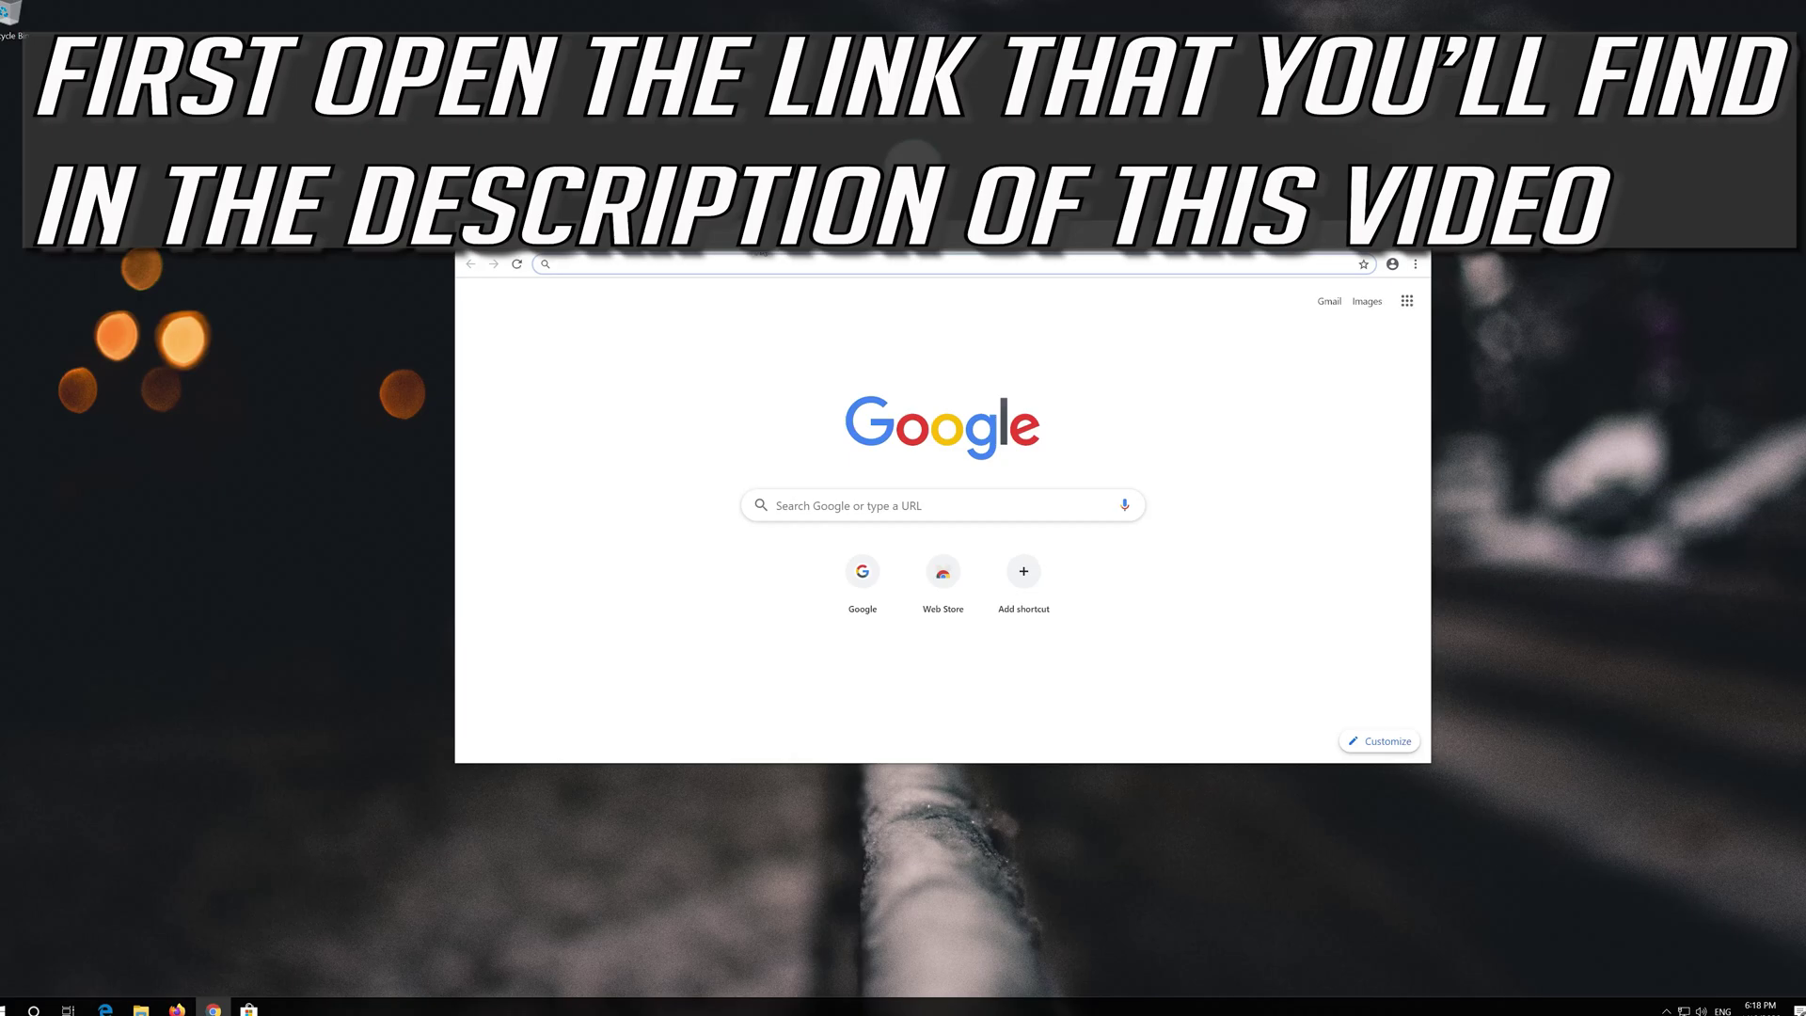
Download the Media Creation Tool from microsoft.com's Download Windows 10 page, then close Chrome.
text(https://www.microsoft.com/en-us/software-download/windows10)
key(Return)
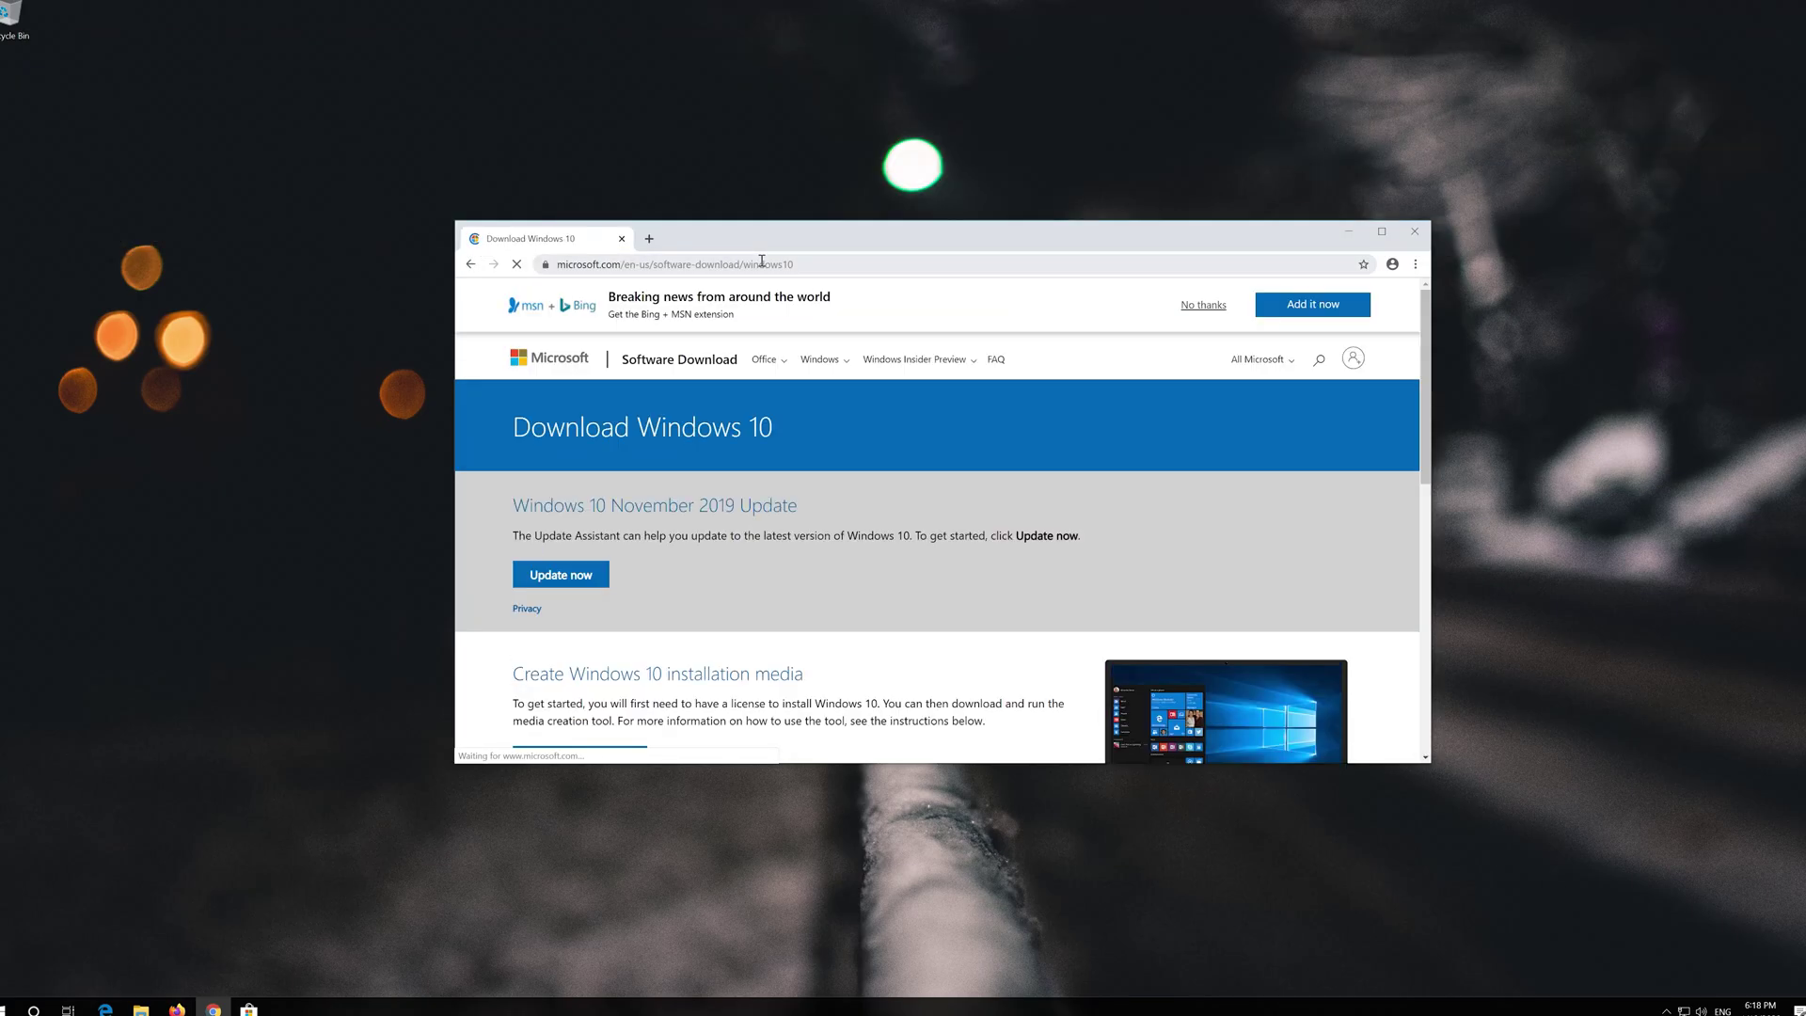
scroll(873, 549, down, 1)
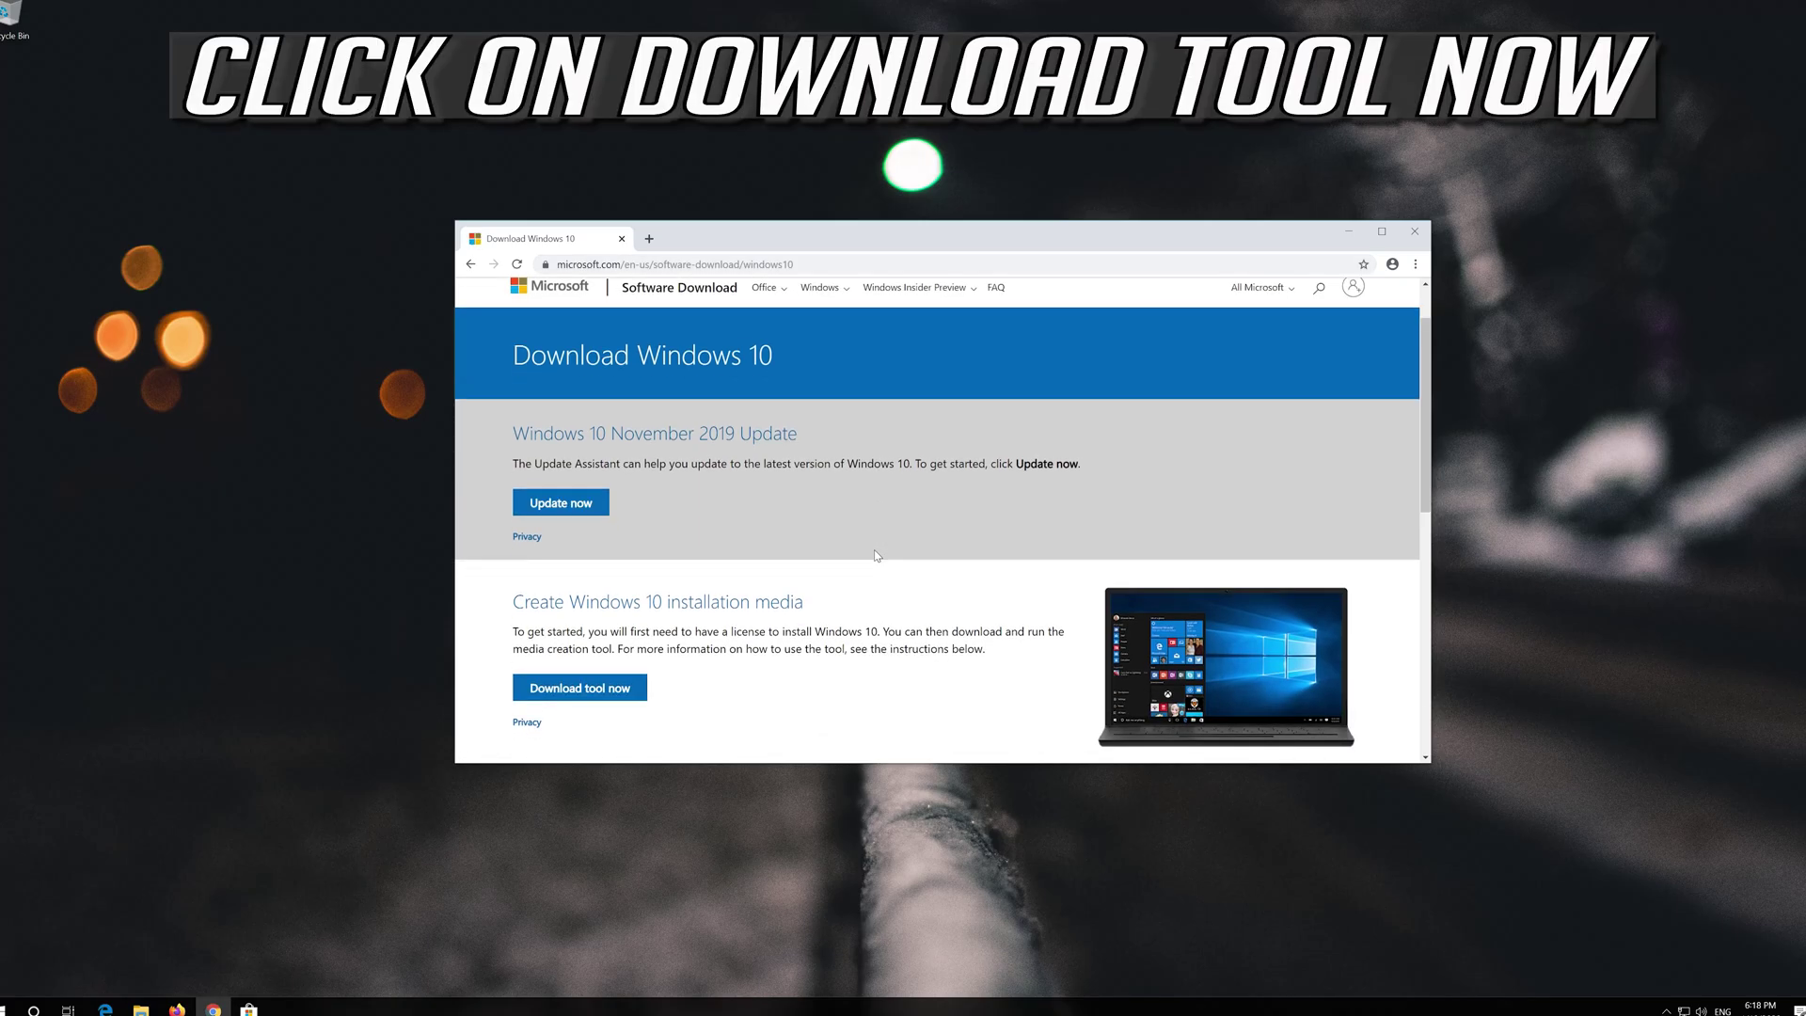
click(615, 691)
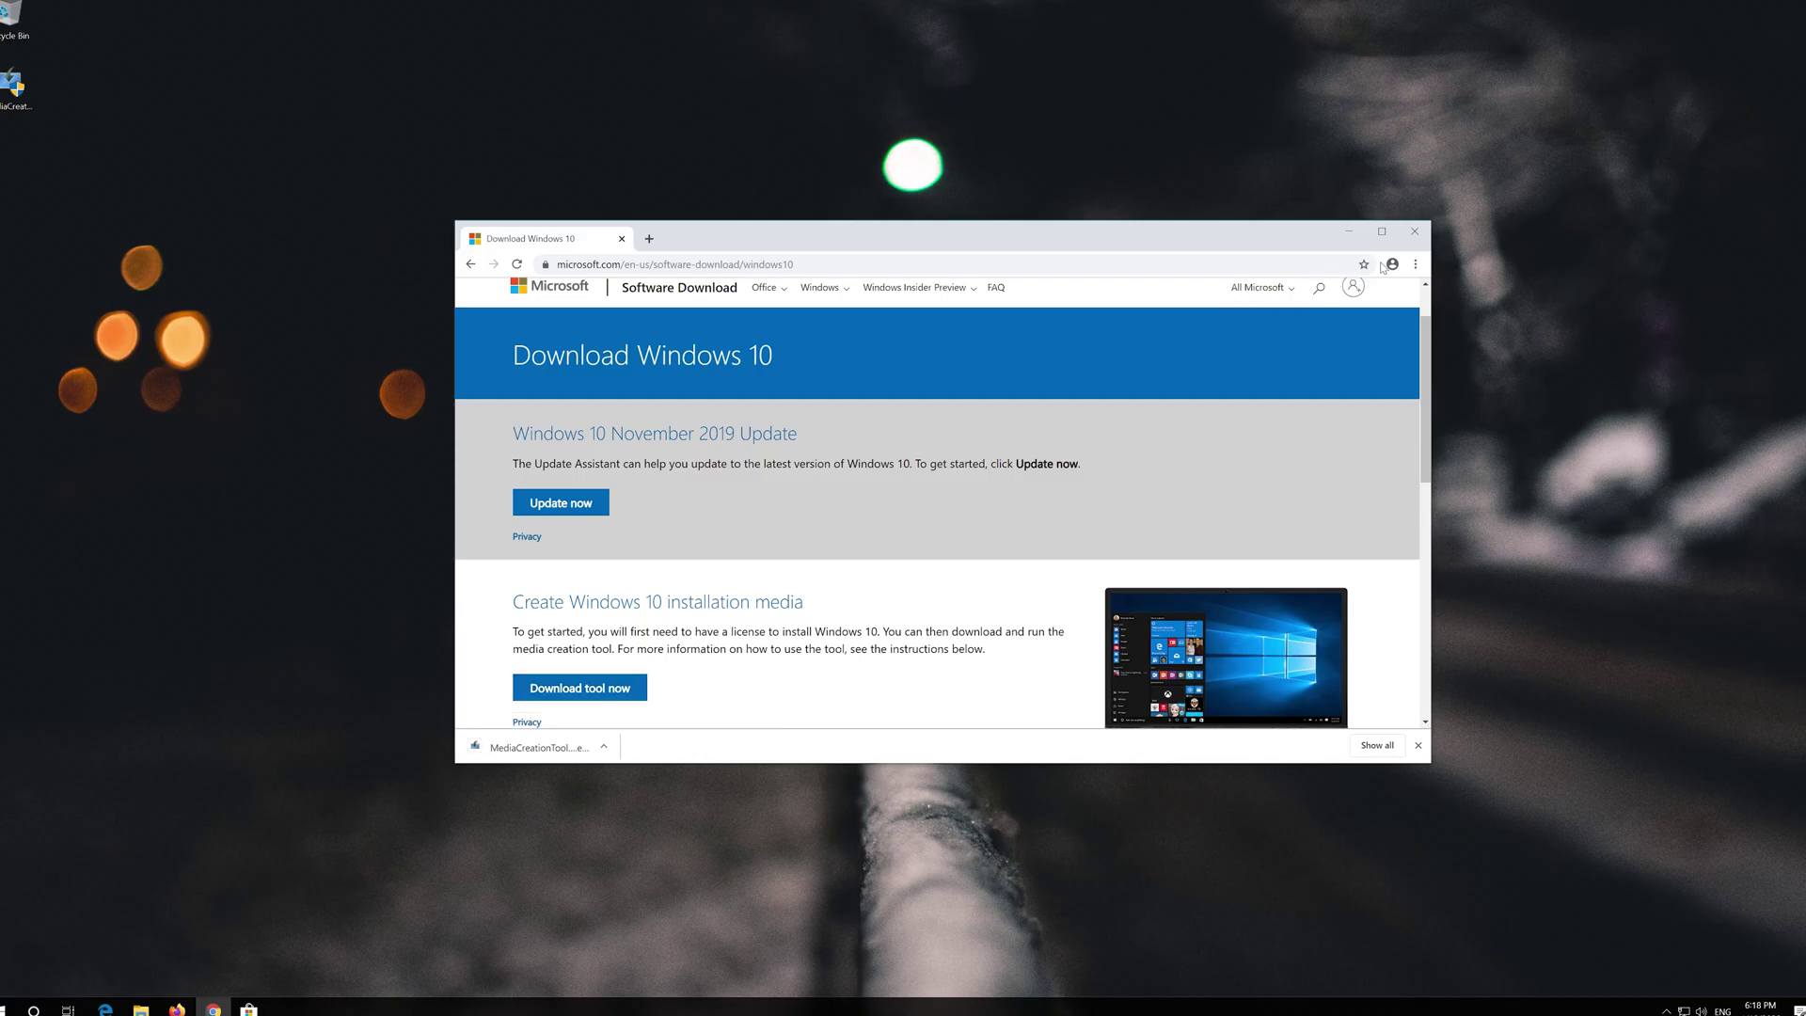
click(1415, 233)
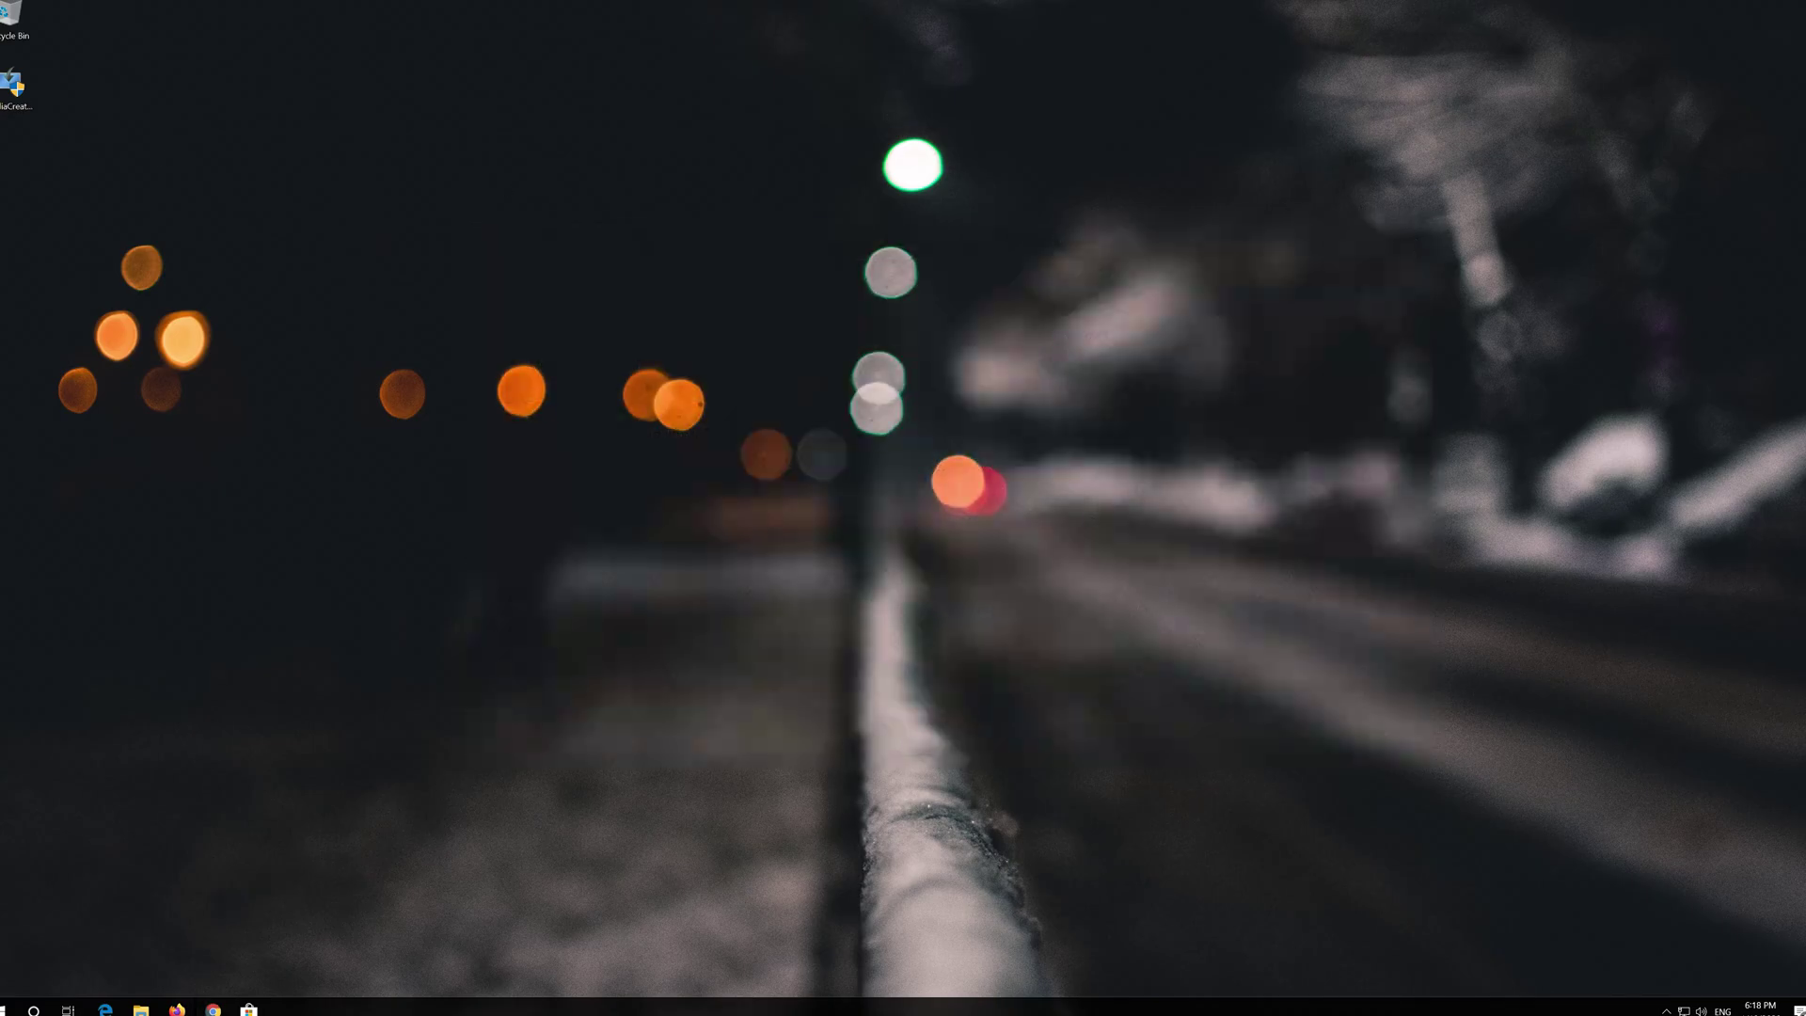
Run MediaCreationTool from the desktop, allow it through UAC, and accept its license terms.
double_click(11, 94)
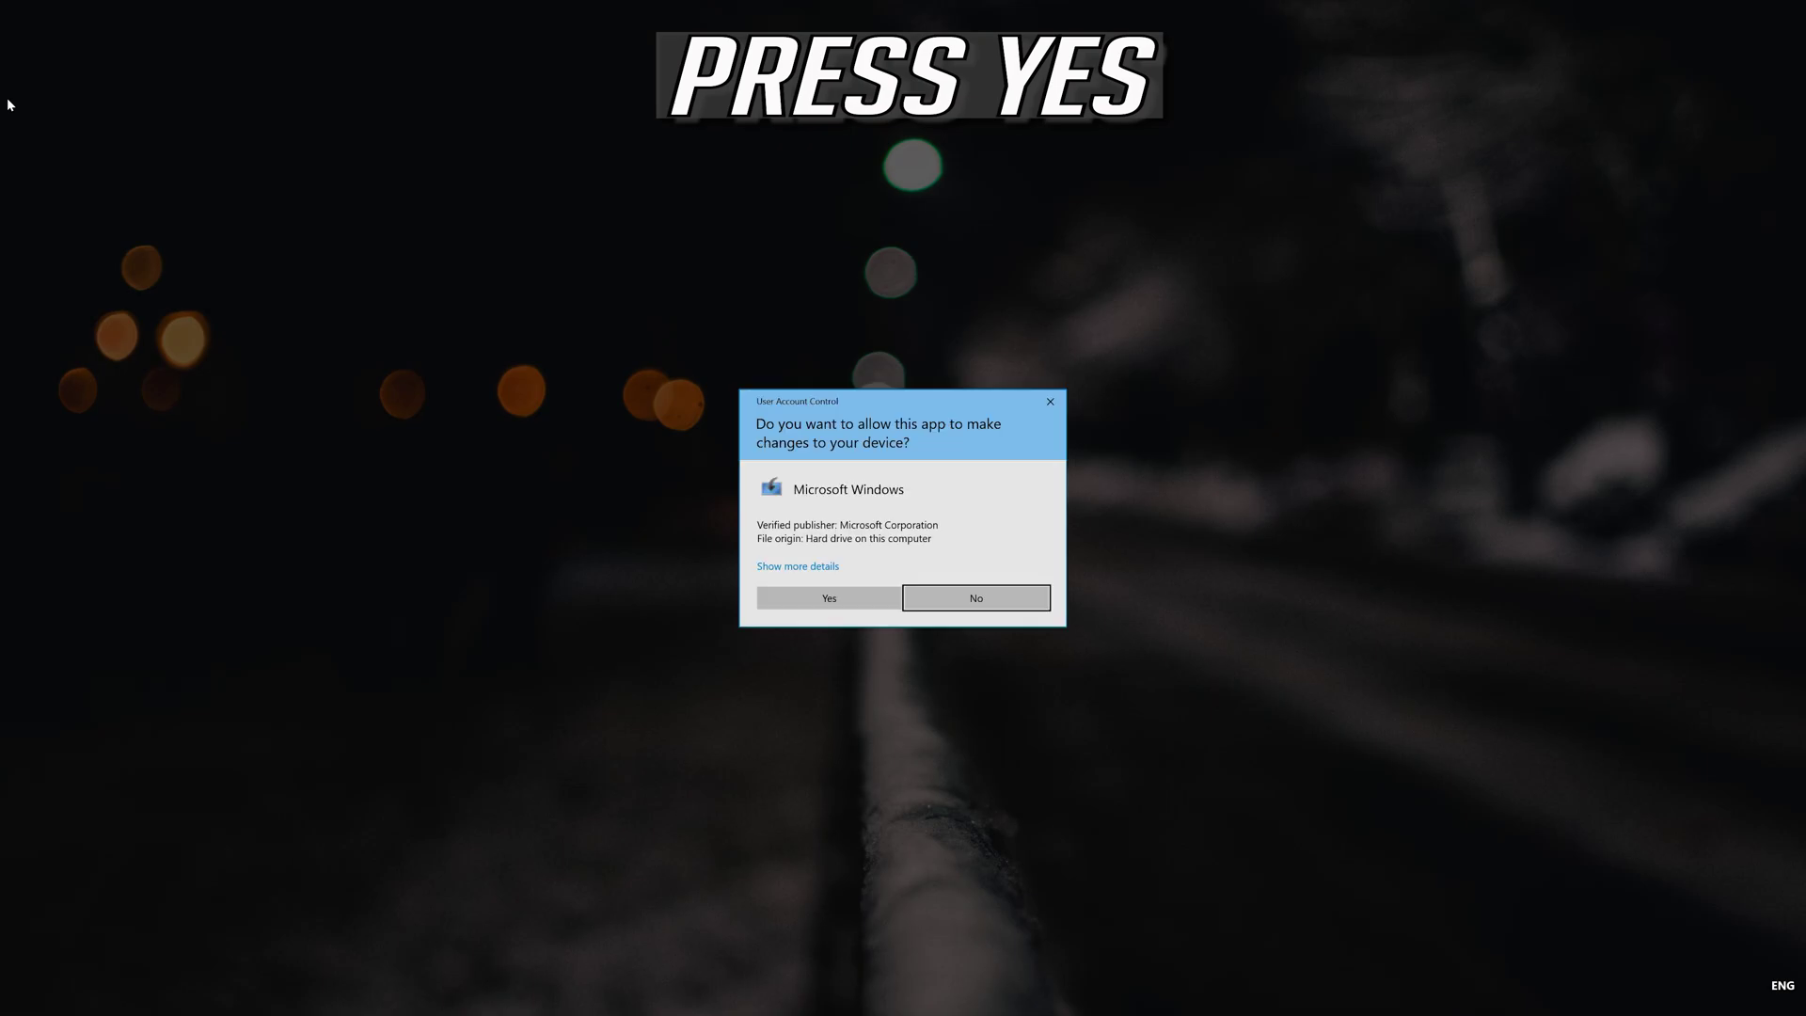
click(850, 606)
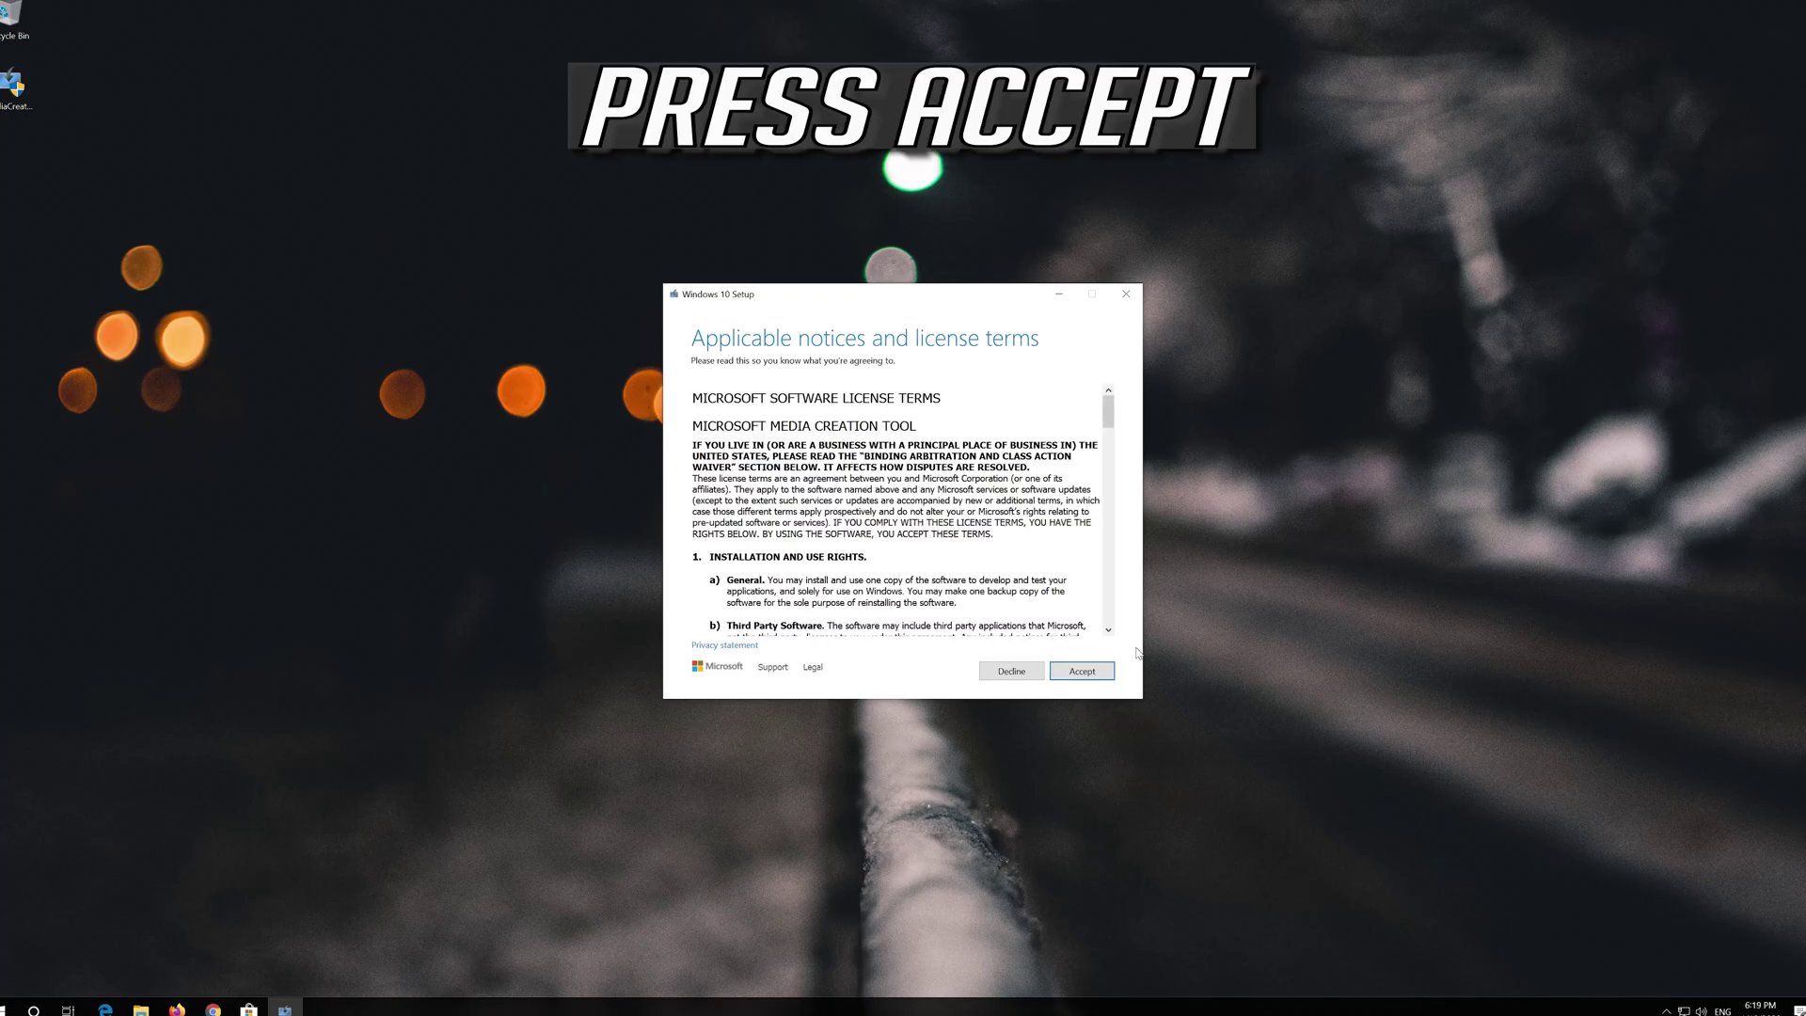
click(1081, 670)
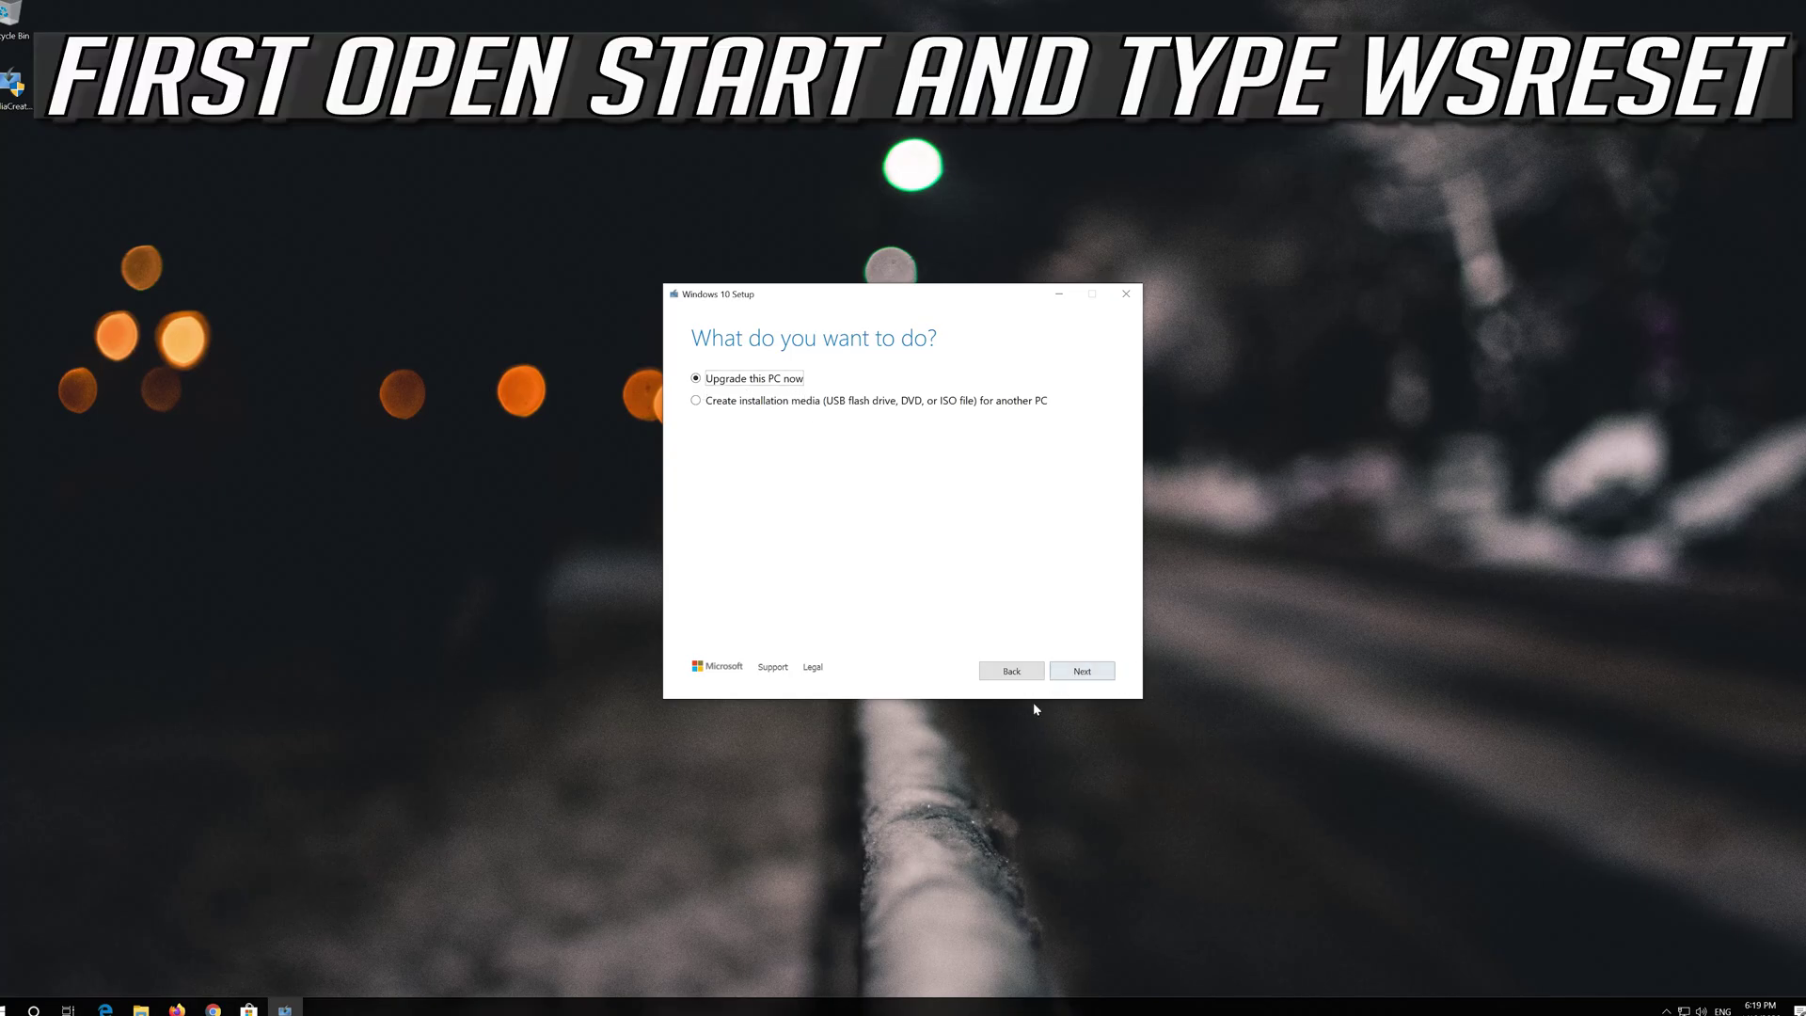
Choose 'Upgrade this PC now', accept the Windows license terms, and start the installation.
click(1074, 672)
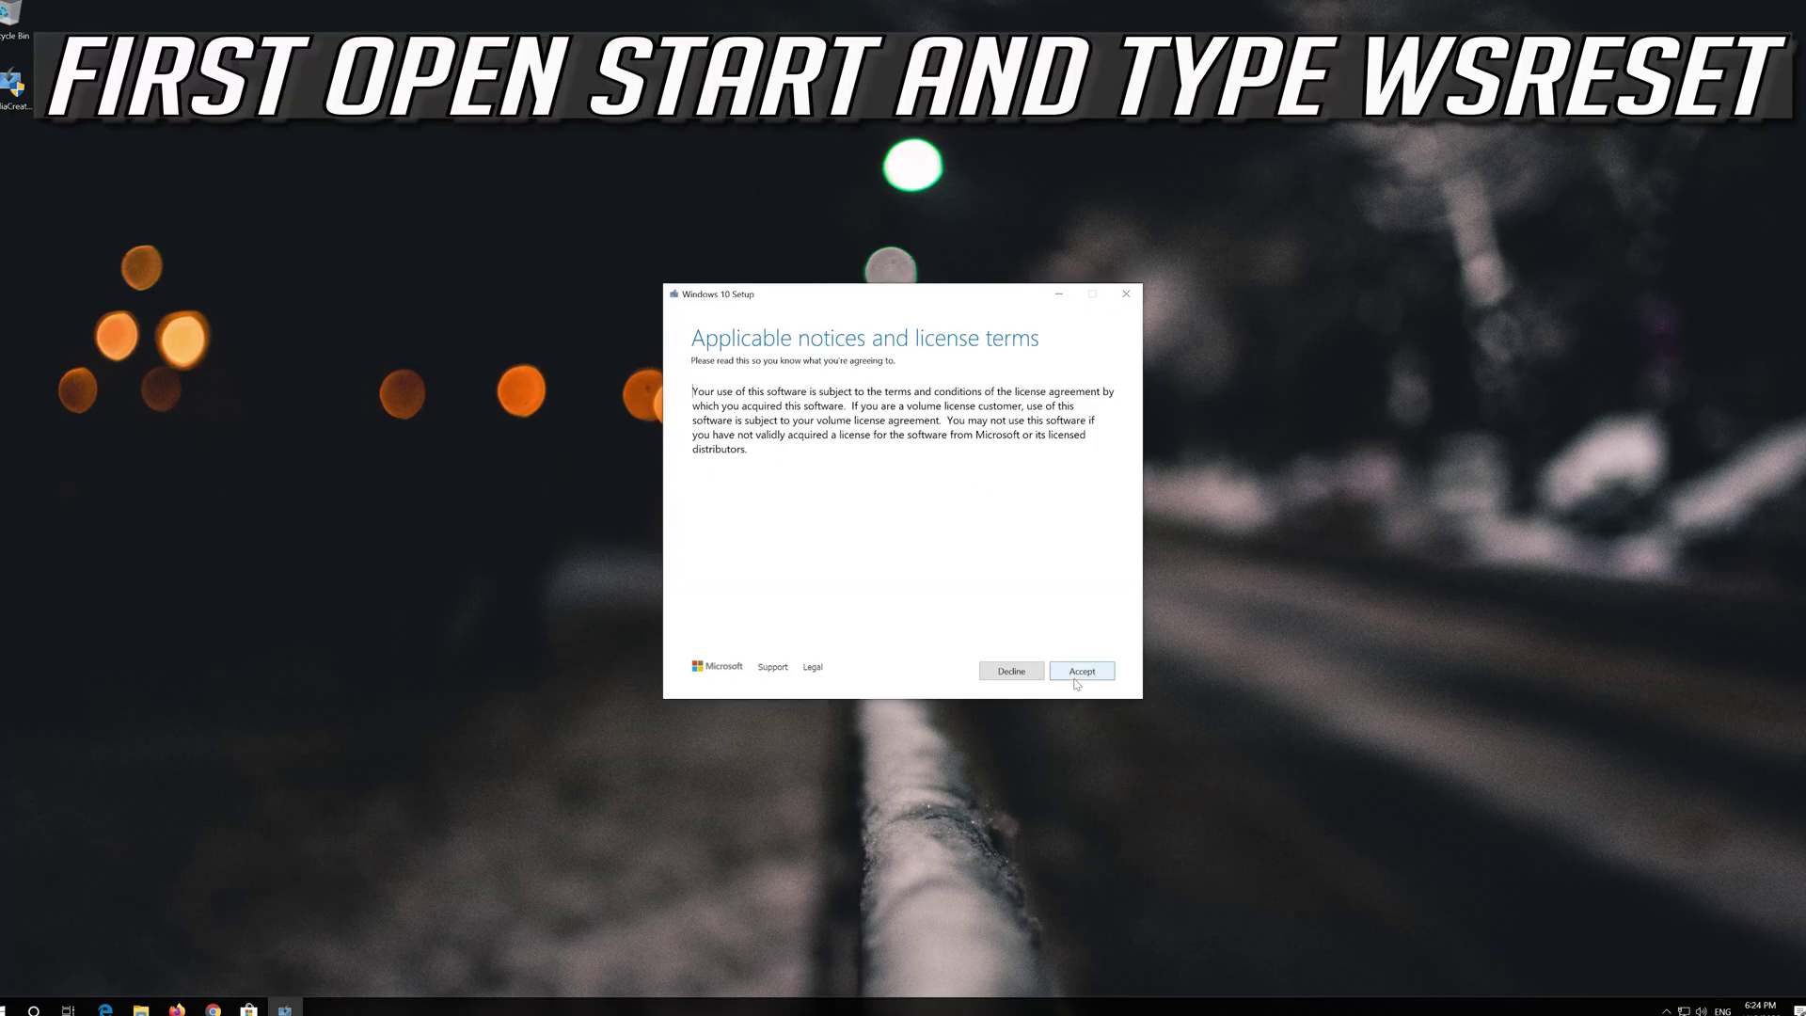
click(1082, 670)
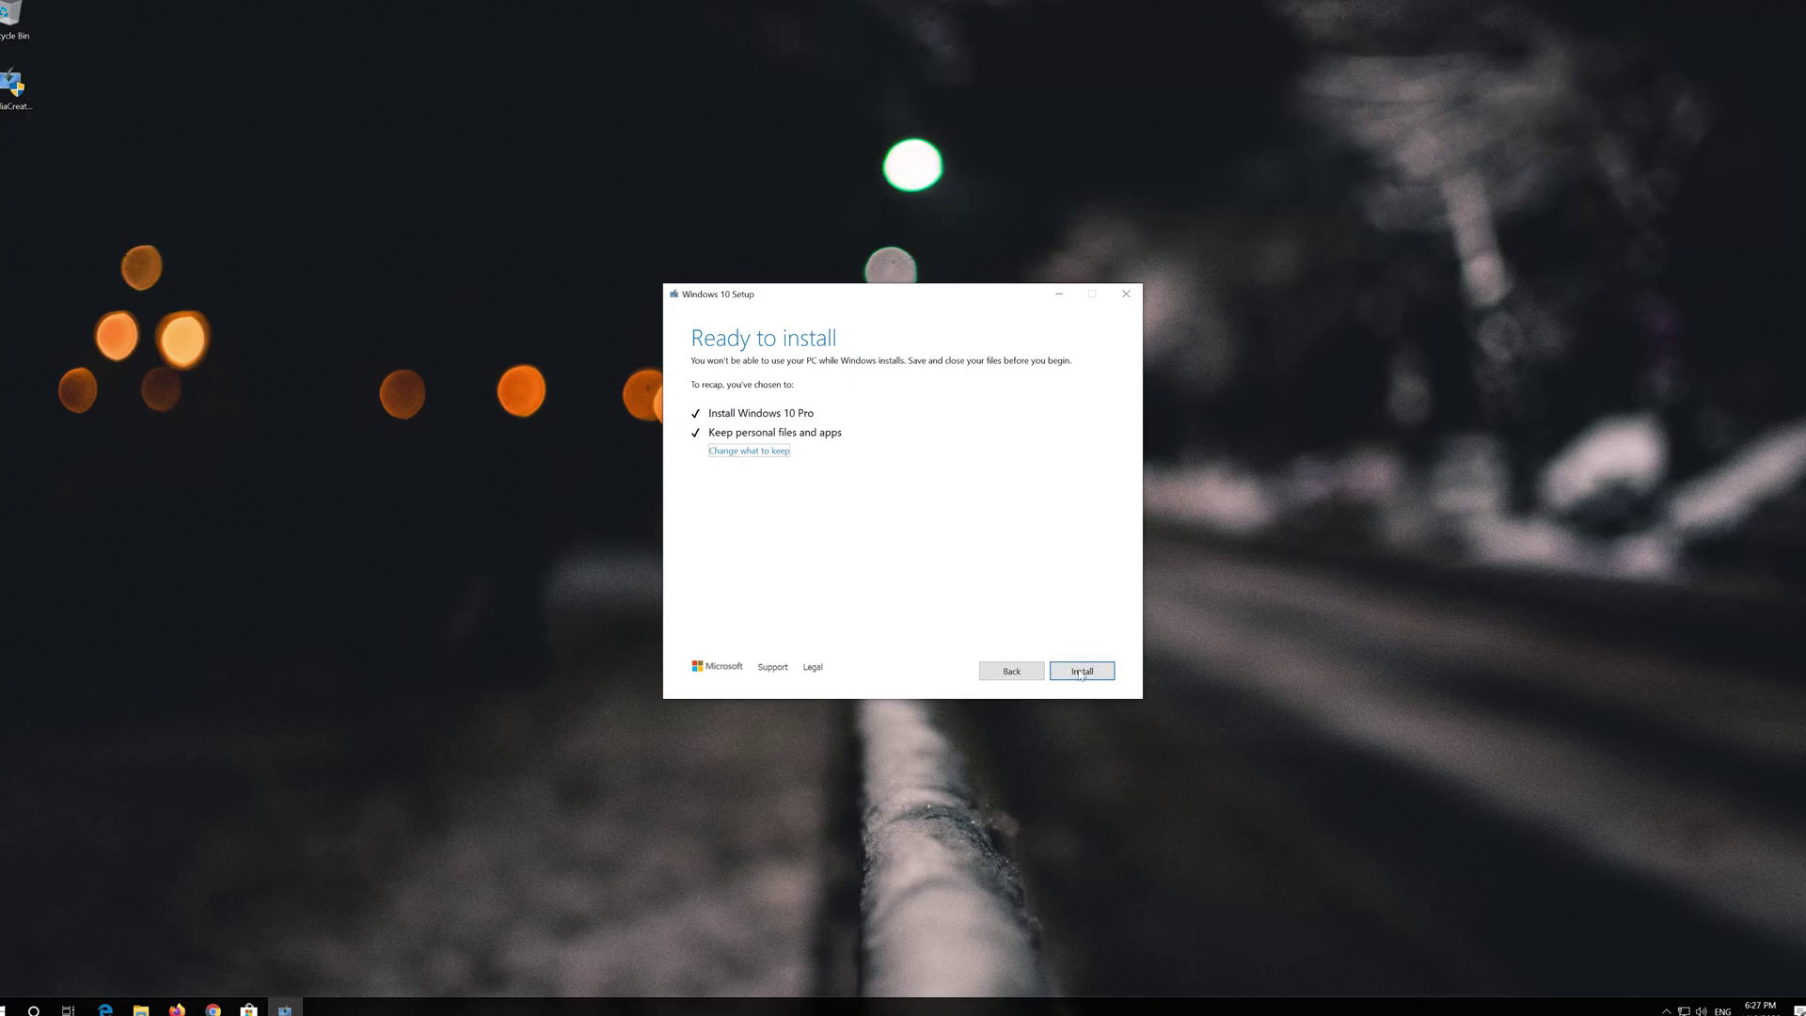
click(1081, 672)
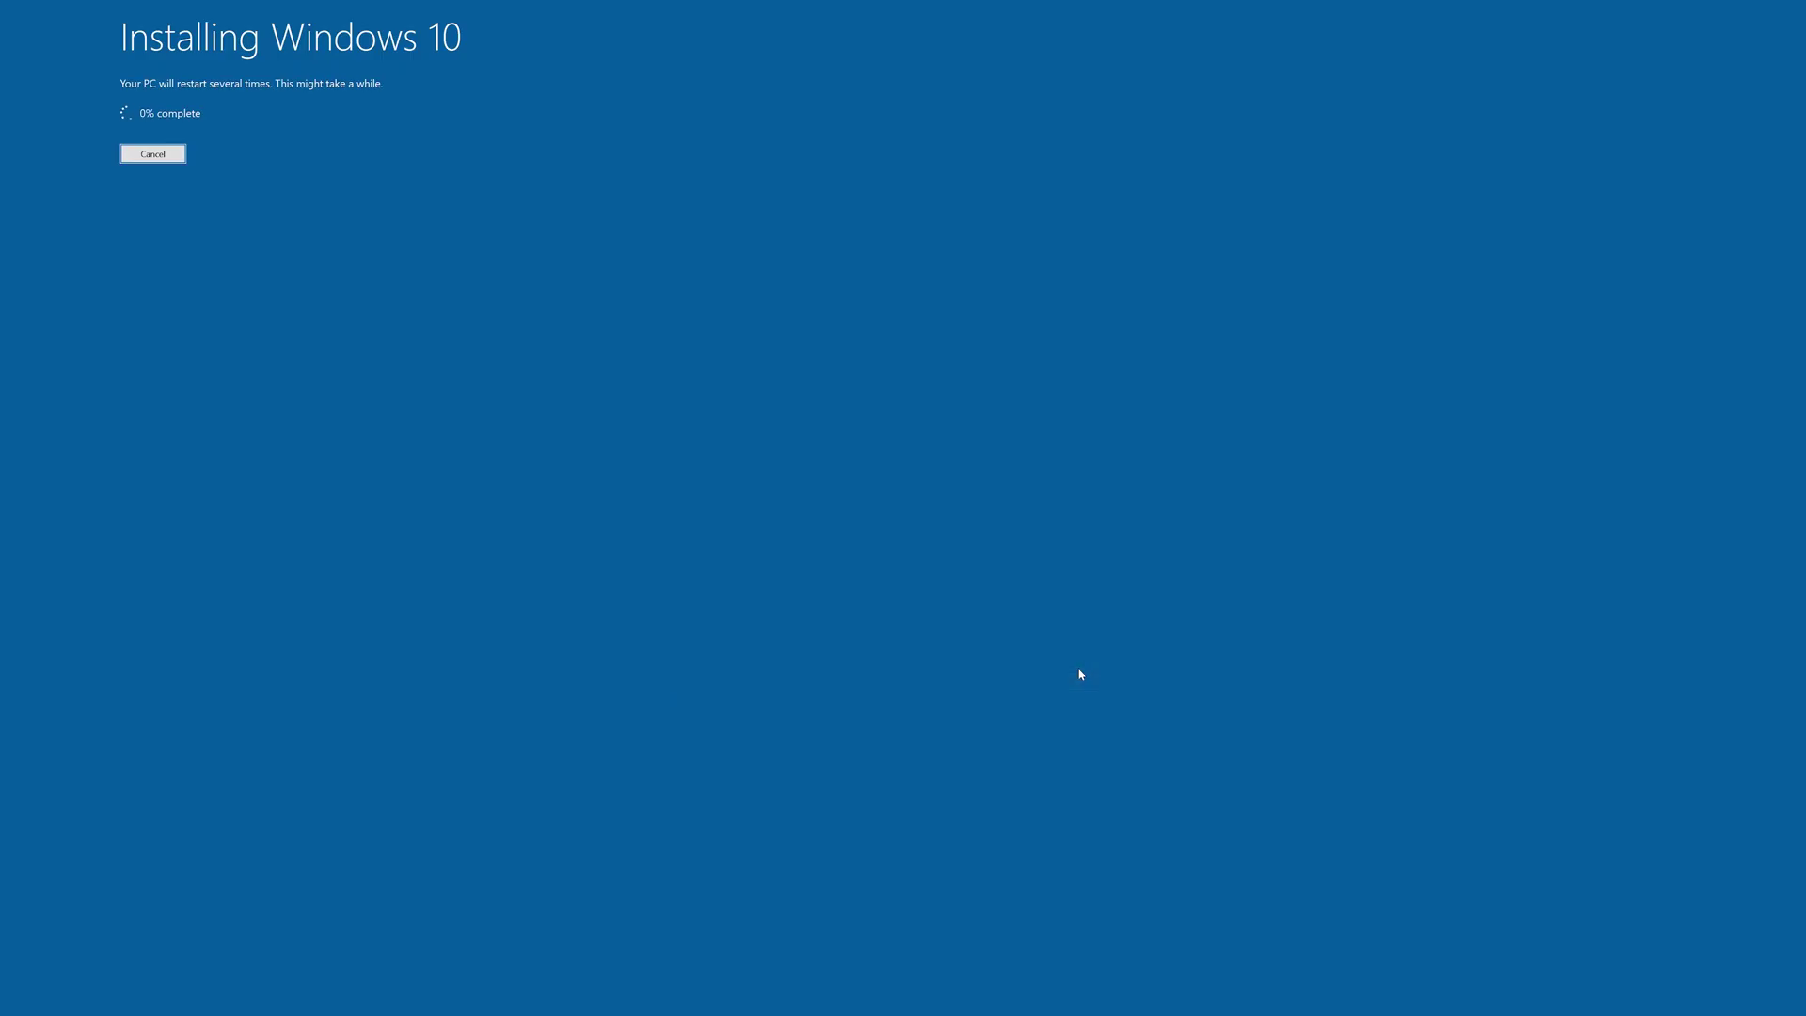